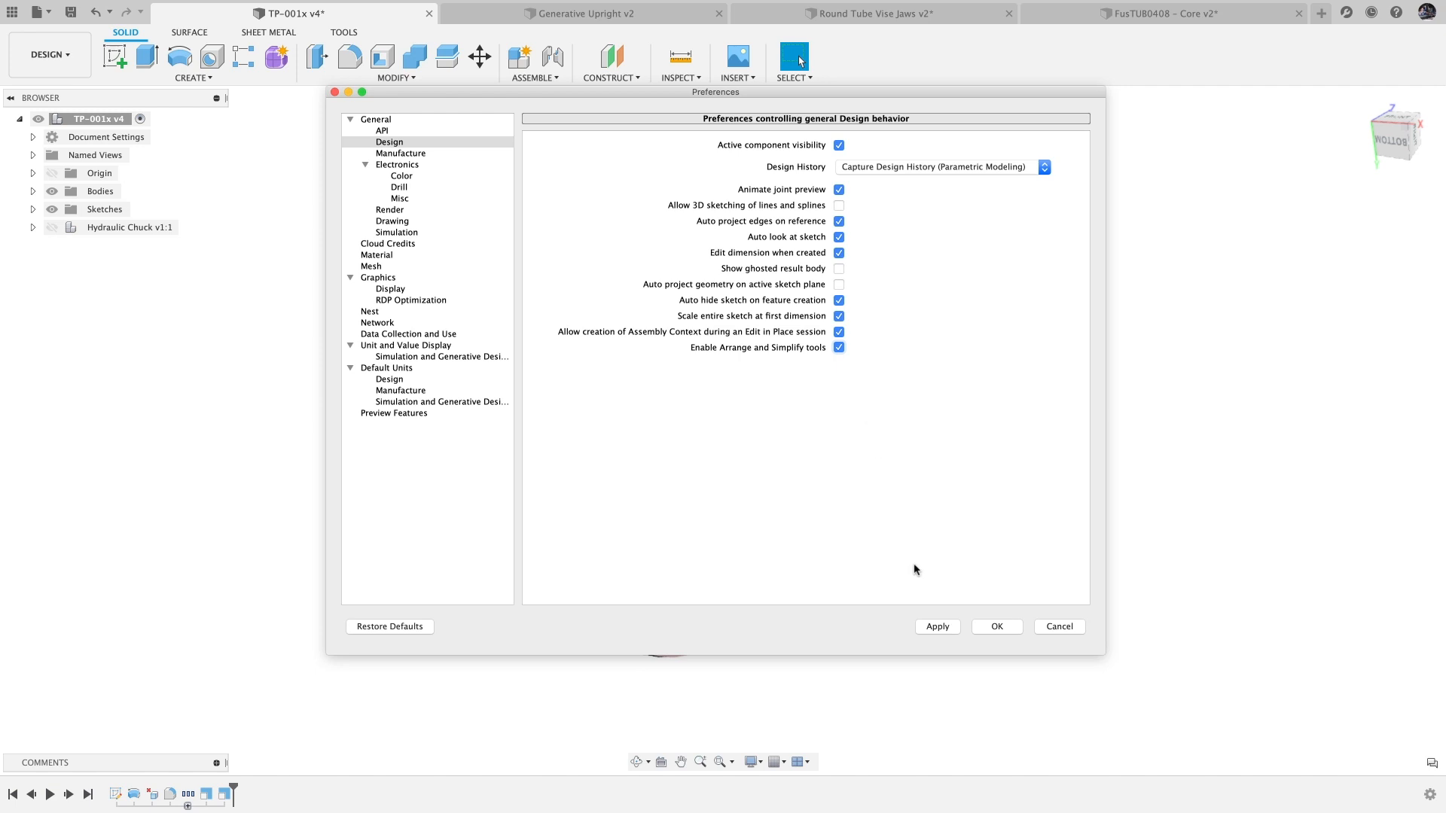
Step: Apply the general Design preferences with Arrange and Simplify tools enabled, and look over the available Simplify commands
left_click(934, 627)
left_click(995, 633)
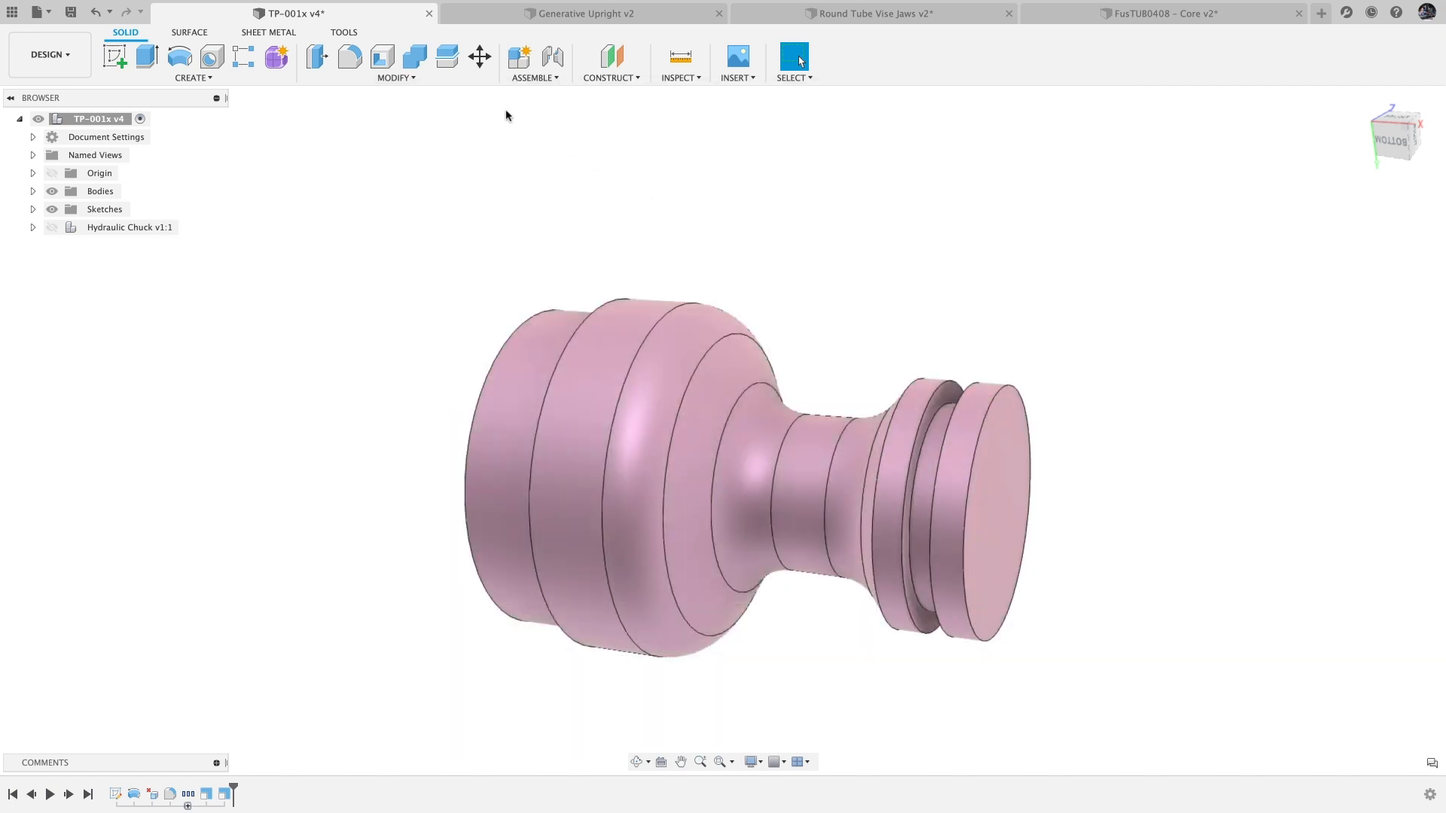
left_click(455, 78)
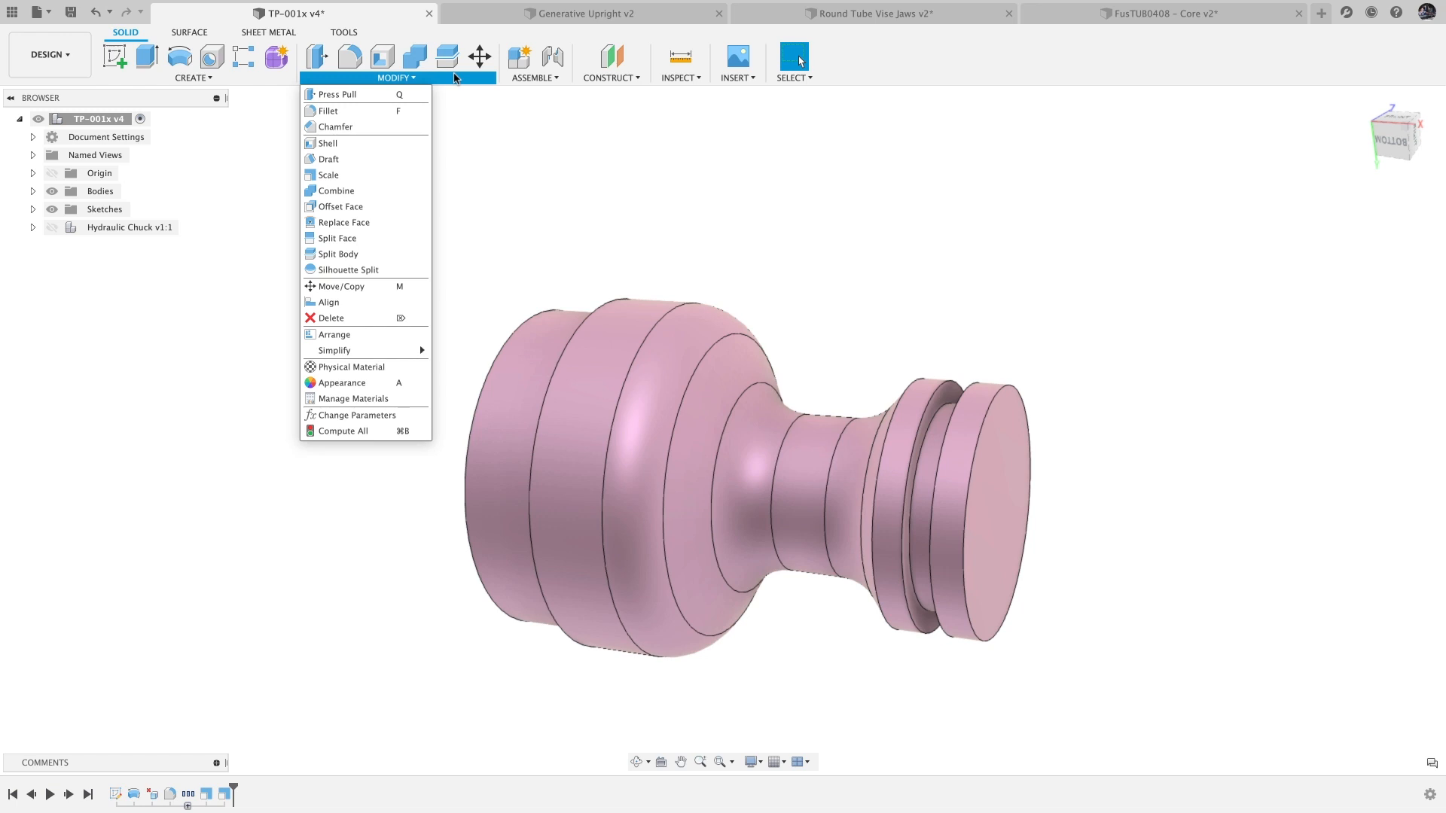
mouse_move(422, 352)
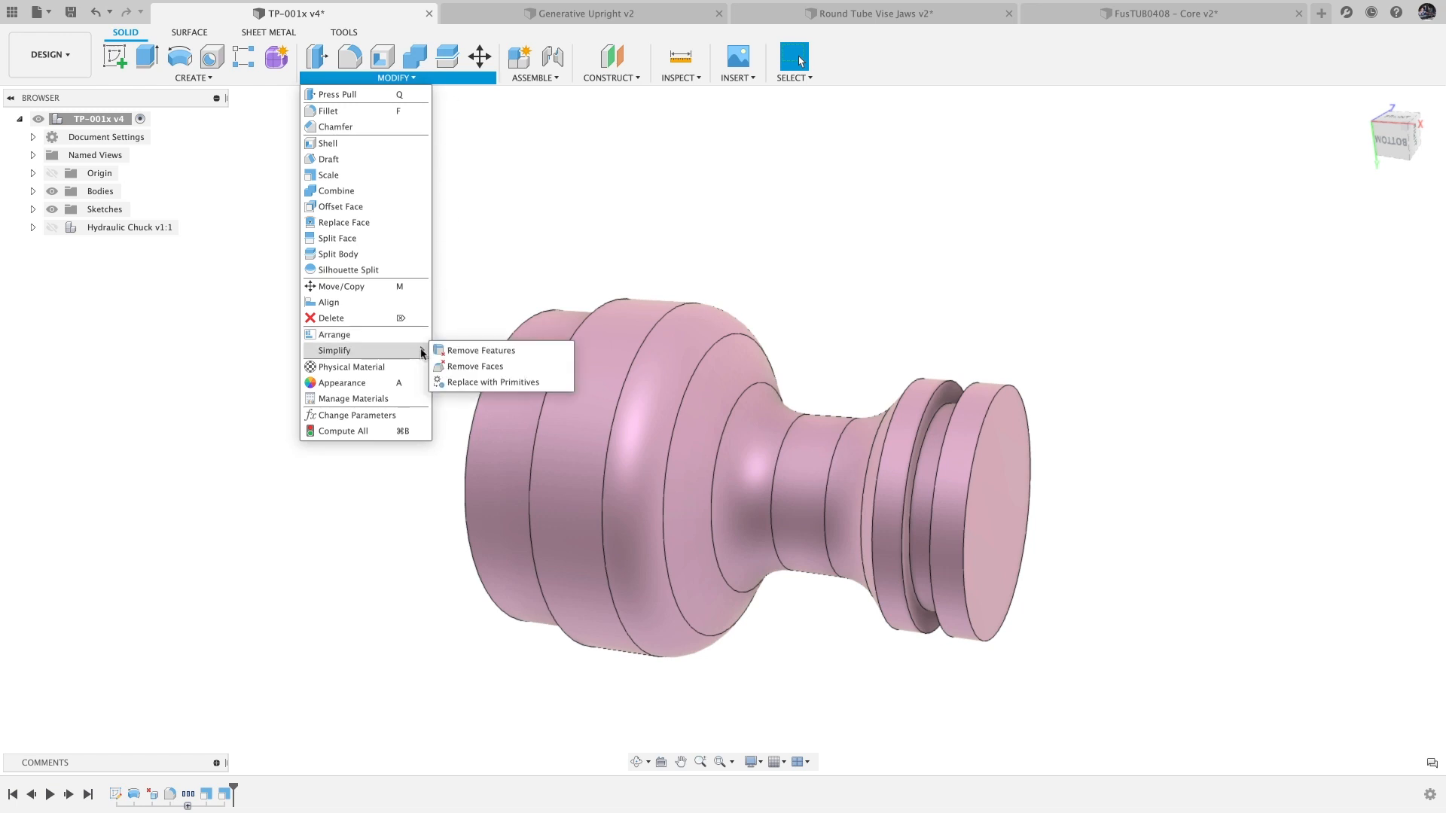
left_click(486, 301)
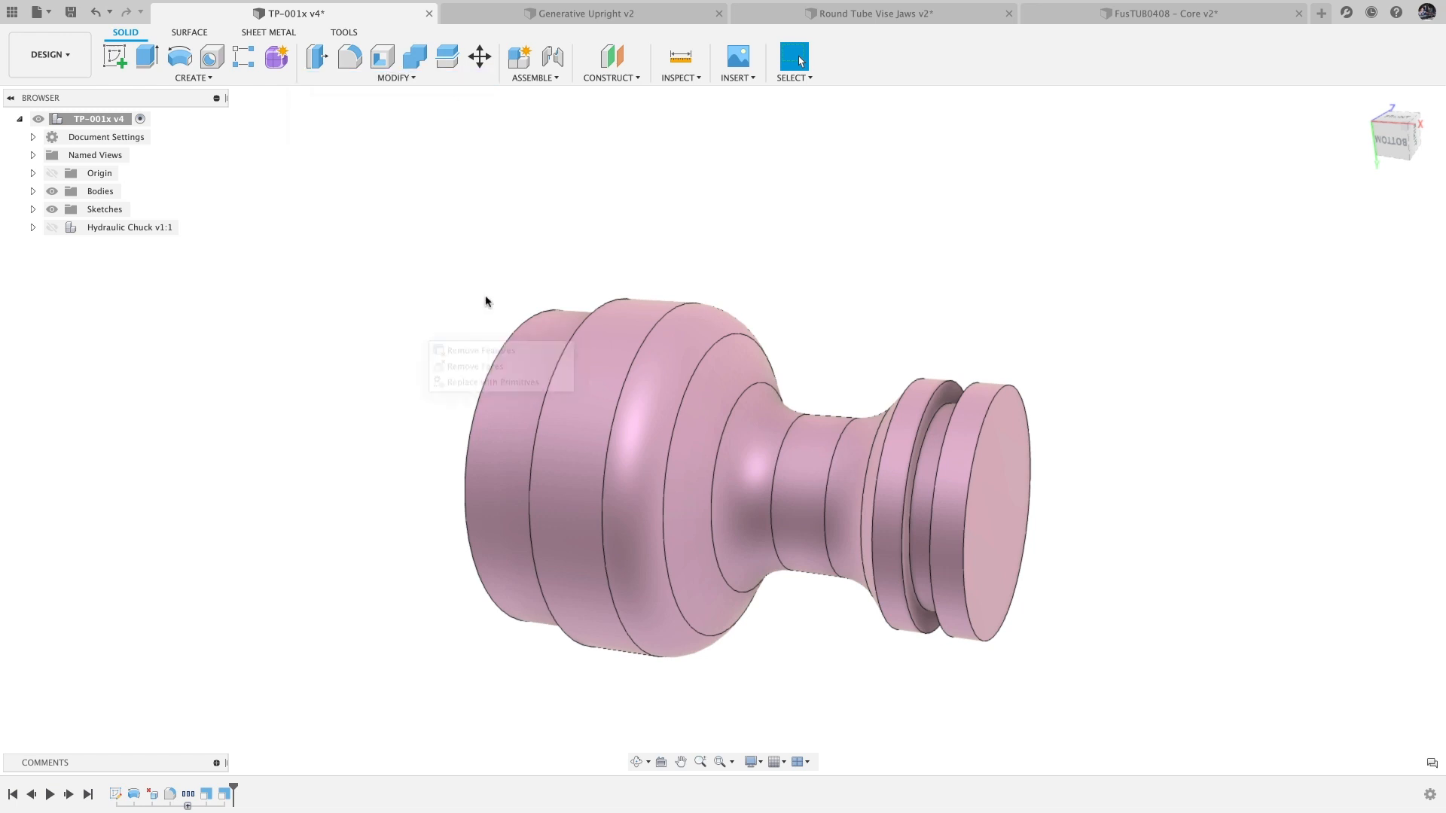
Step: Switch to the Manufacture workspace and create a Profile Finishing turning operation using tool 9, the Grooving Tool
left_click(76, 66)
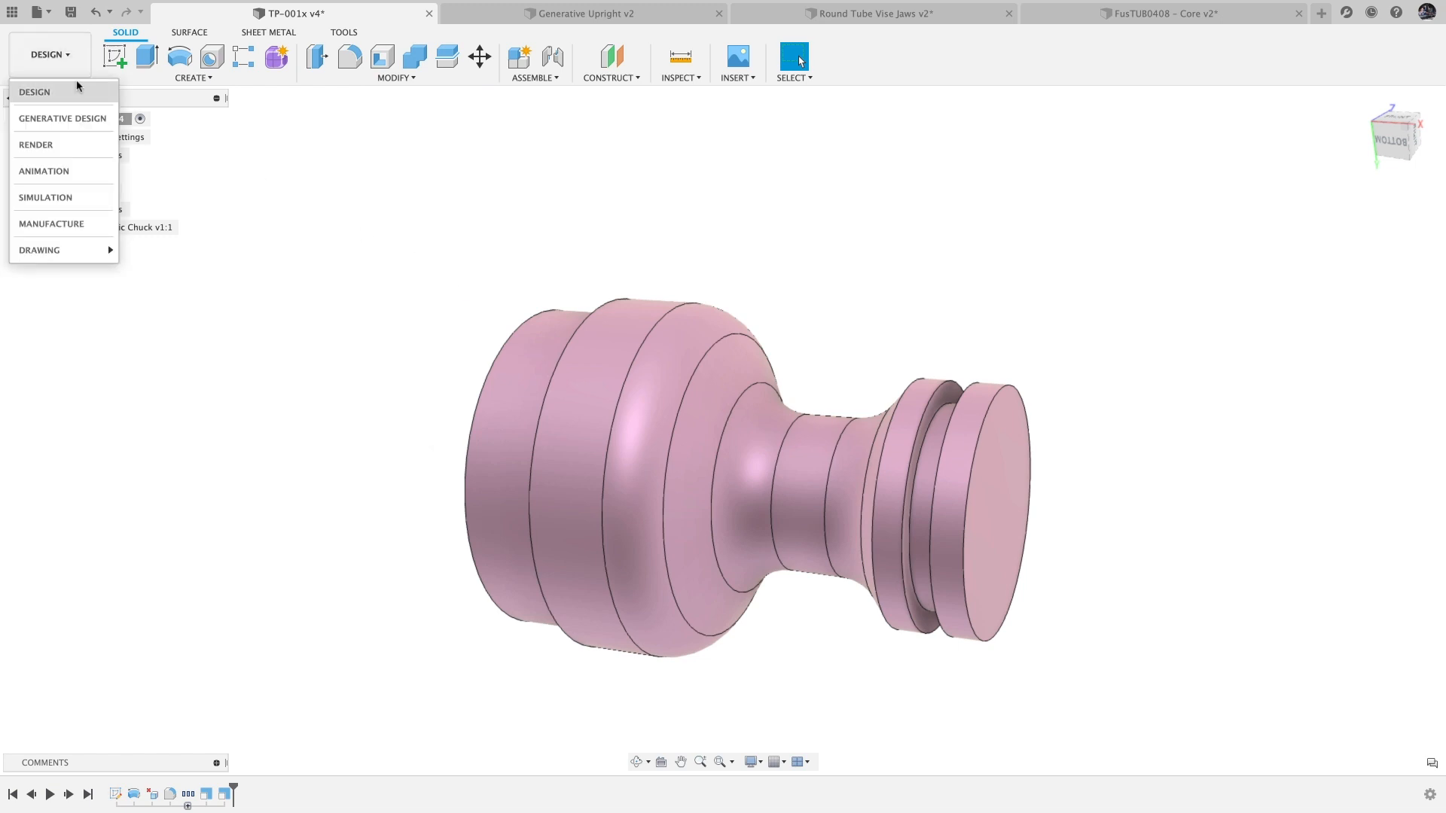
left_click(71, 224)
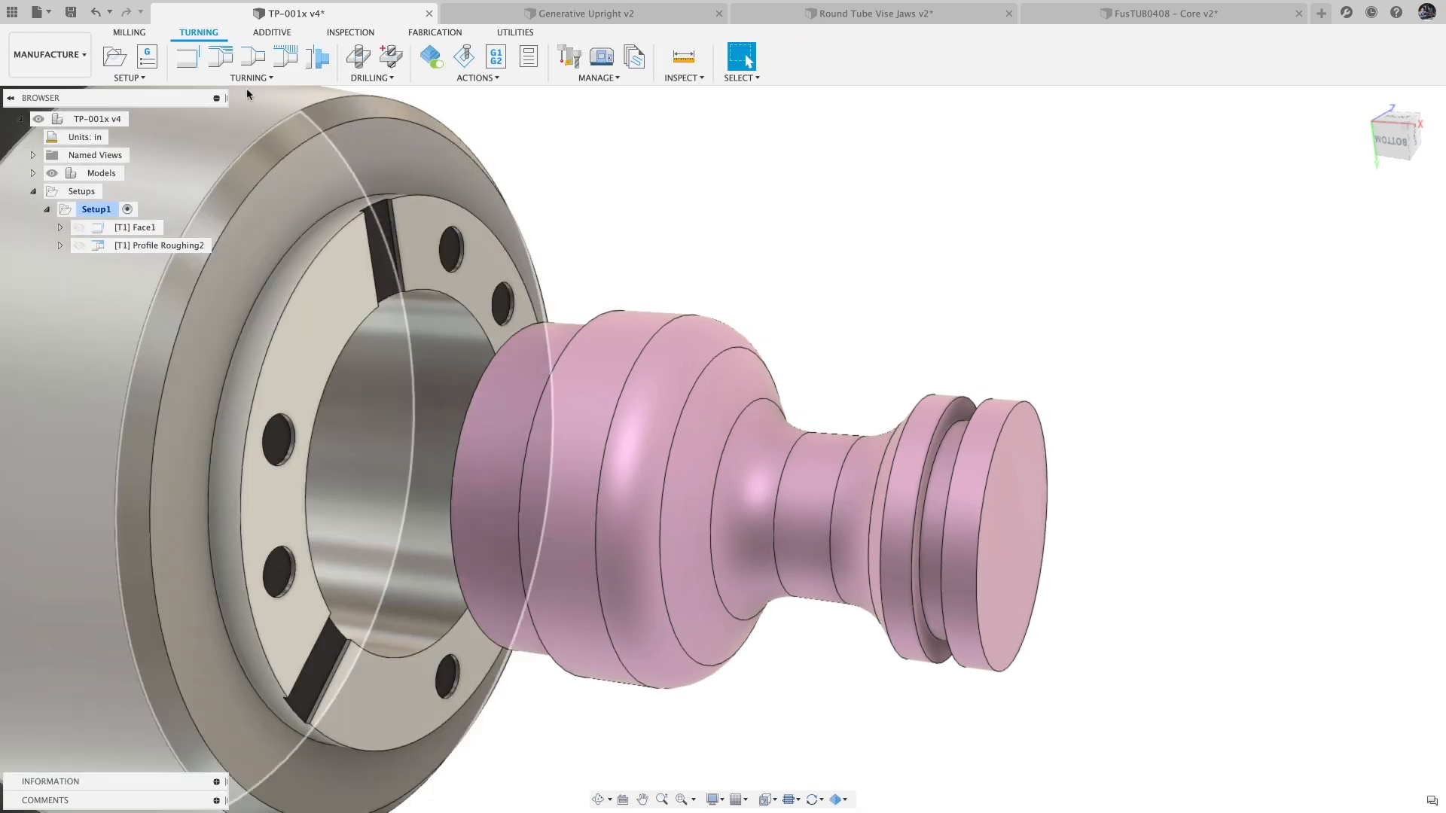
left_click(253, 57)
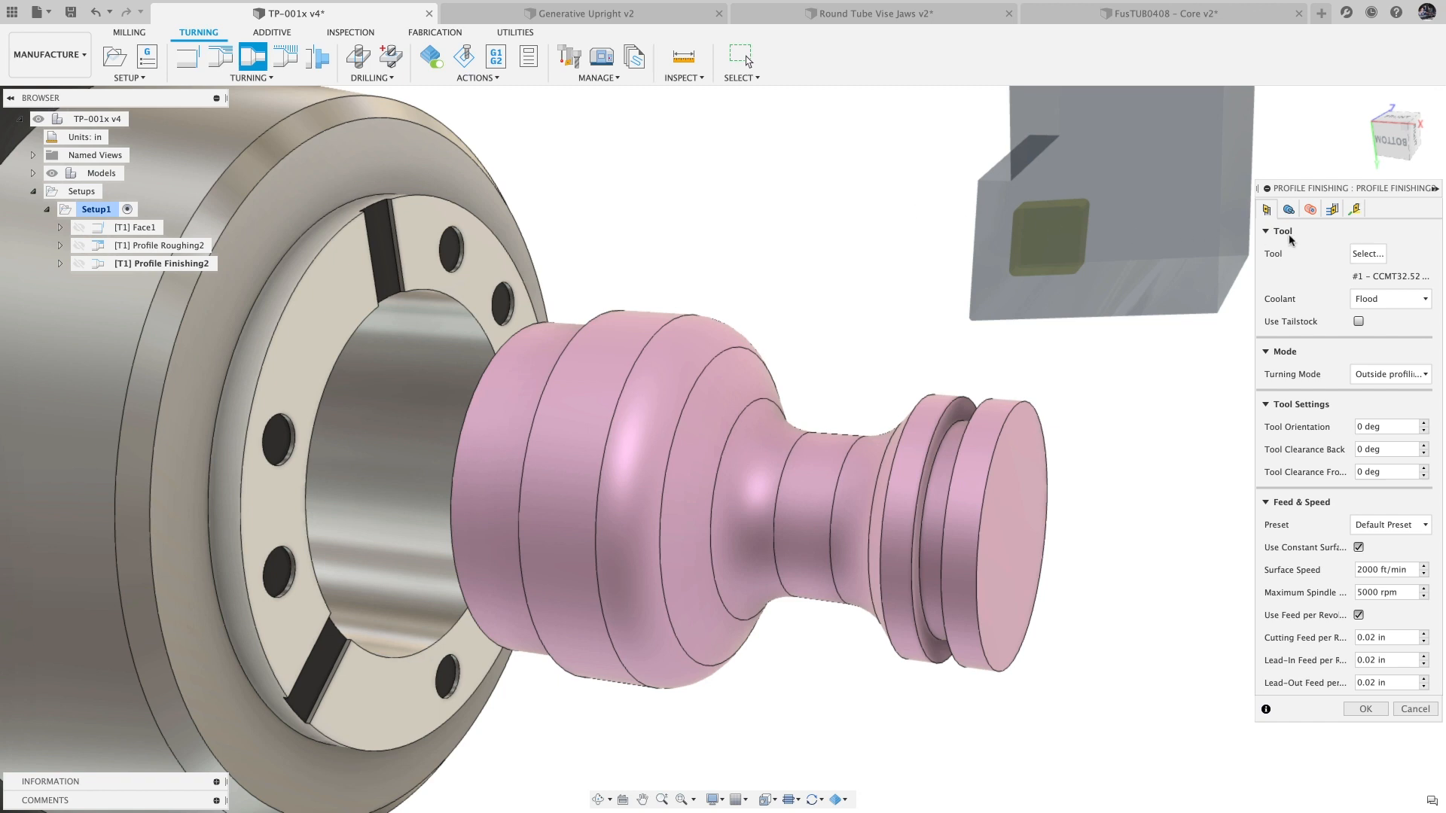
left_click(1365, 253)
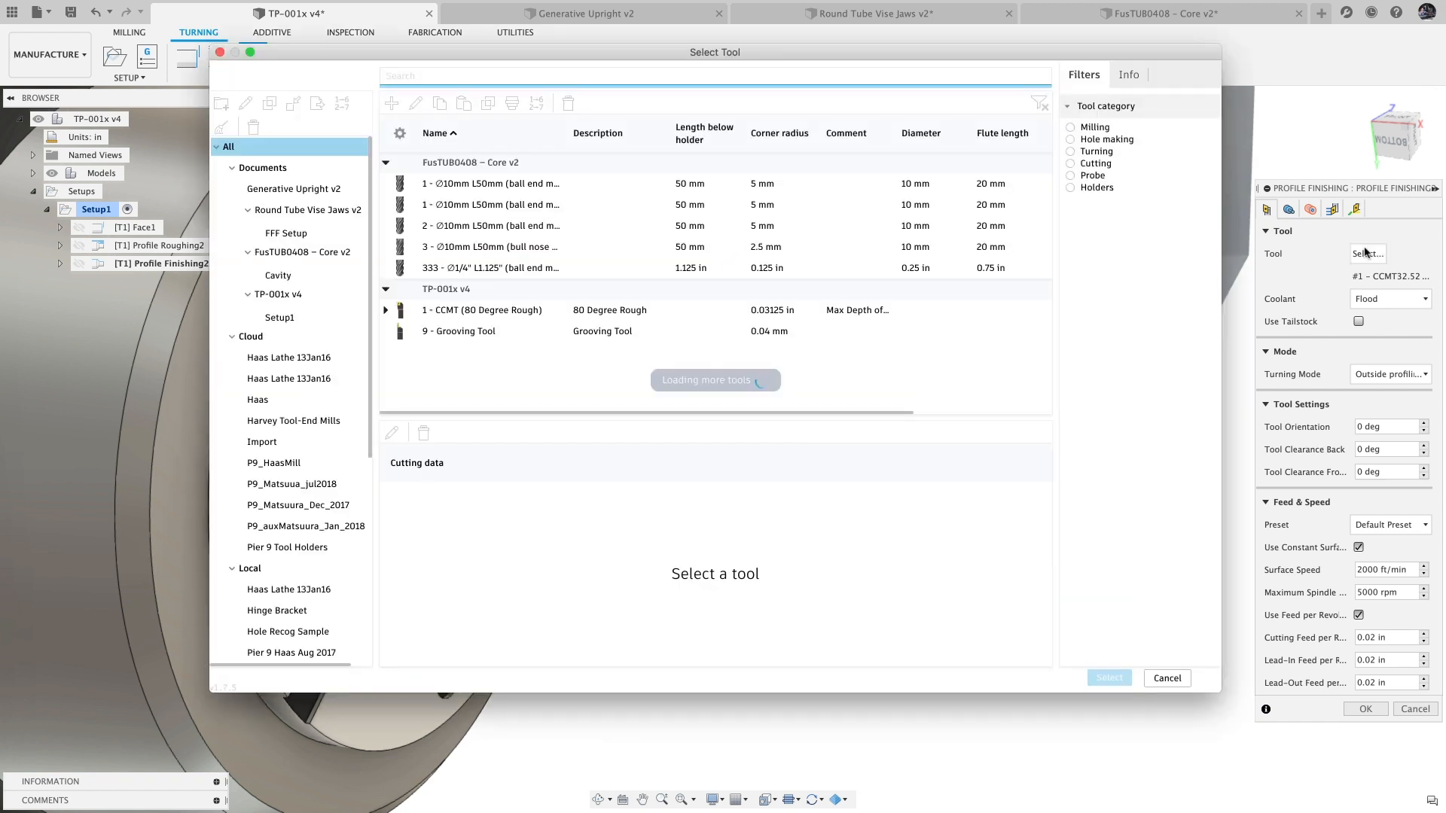
left_click(624, 337)
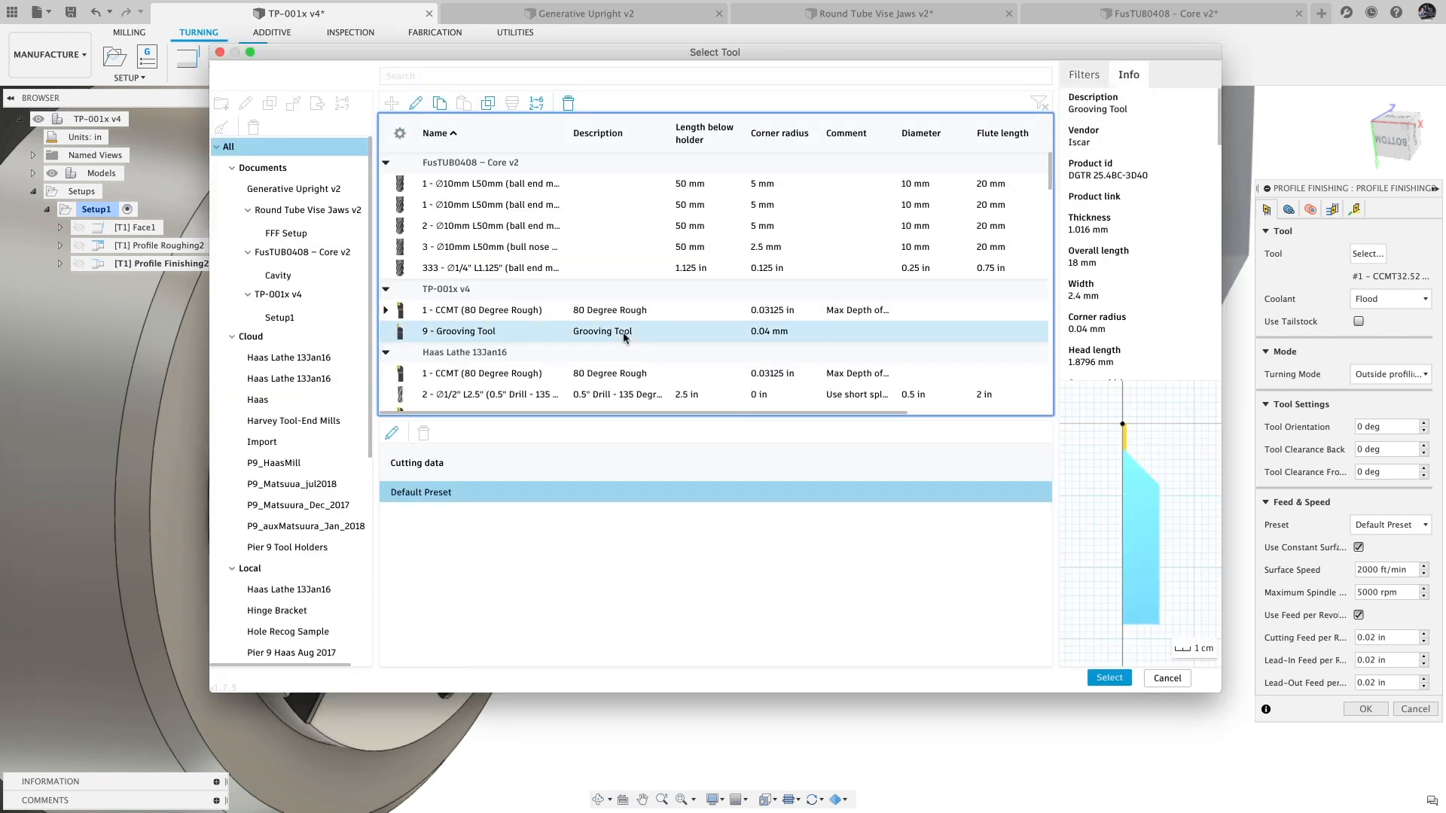
left_click(1118, 678)
left_click(1353, 209)
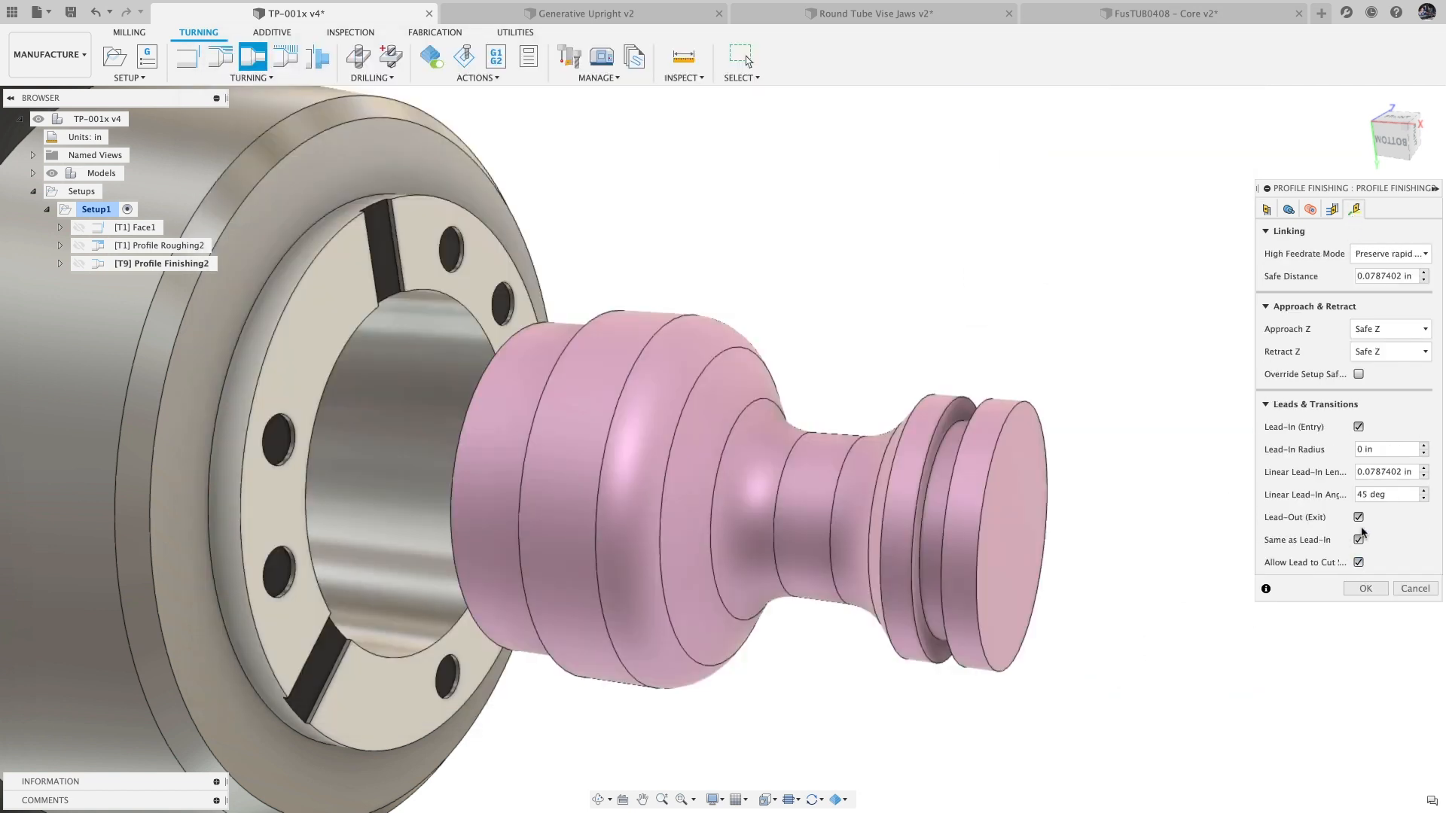
left_click(1363, 494)
left_click(1368, 588)
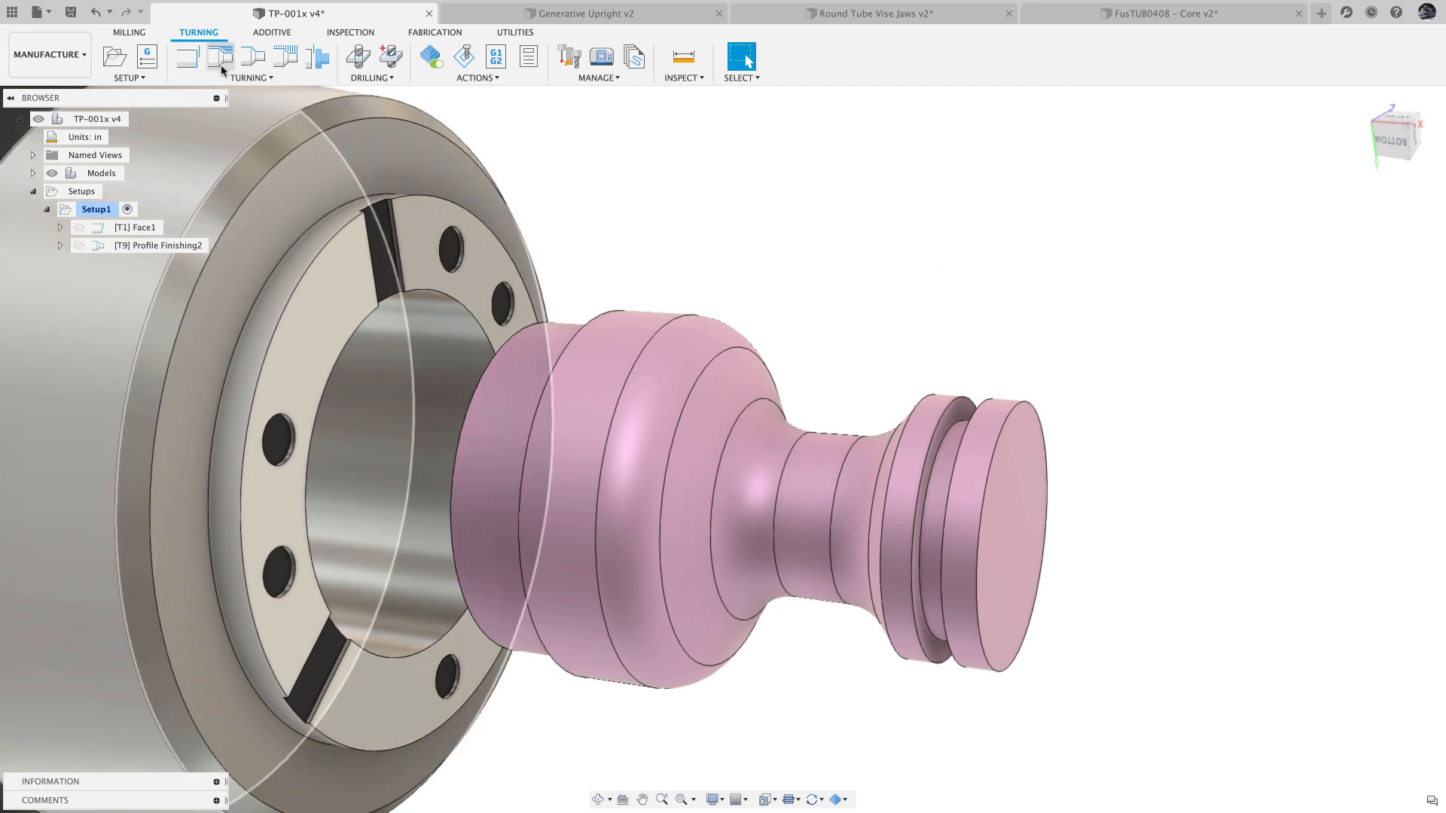
Step: Create a Profile Roughing operation with direction Back to front and Angled Entry enabled at a 60 deg entry angle
left_click(220, 60)
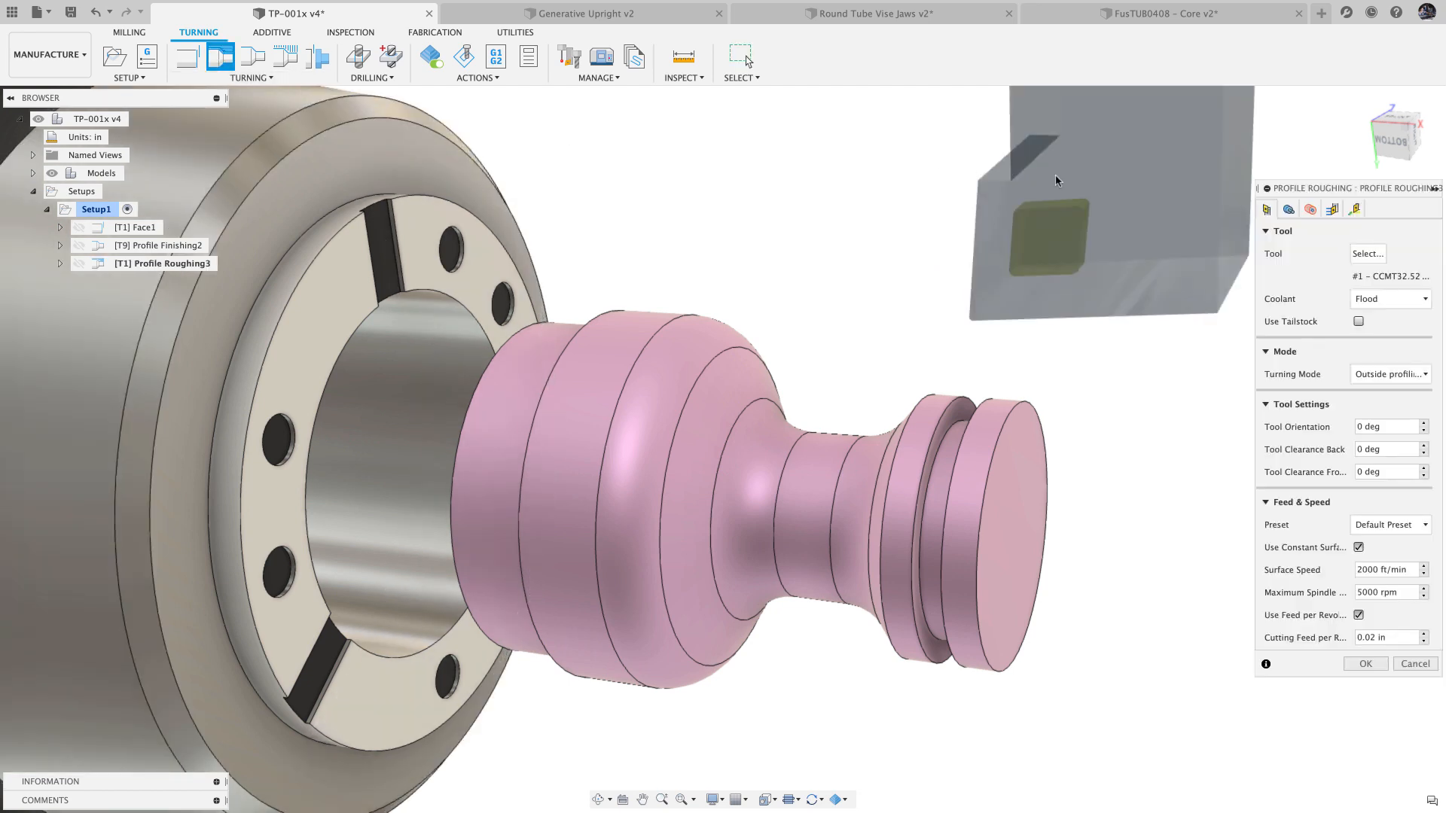
left_click(1332, 209)
left_click(1390, 277)
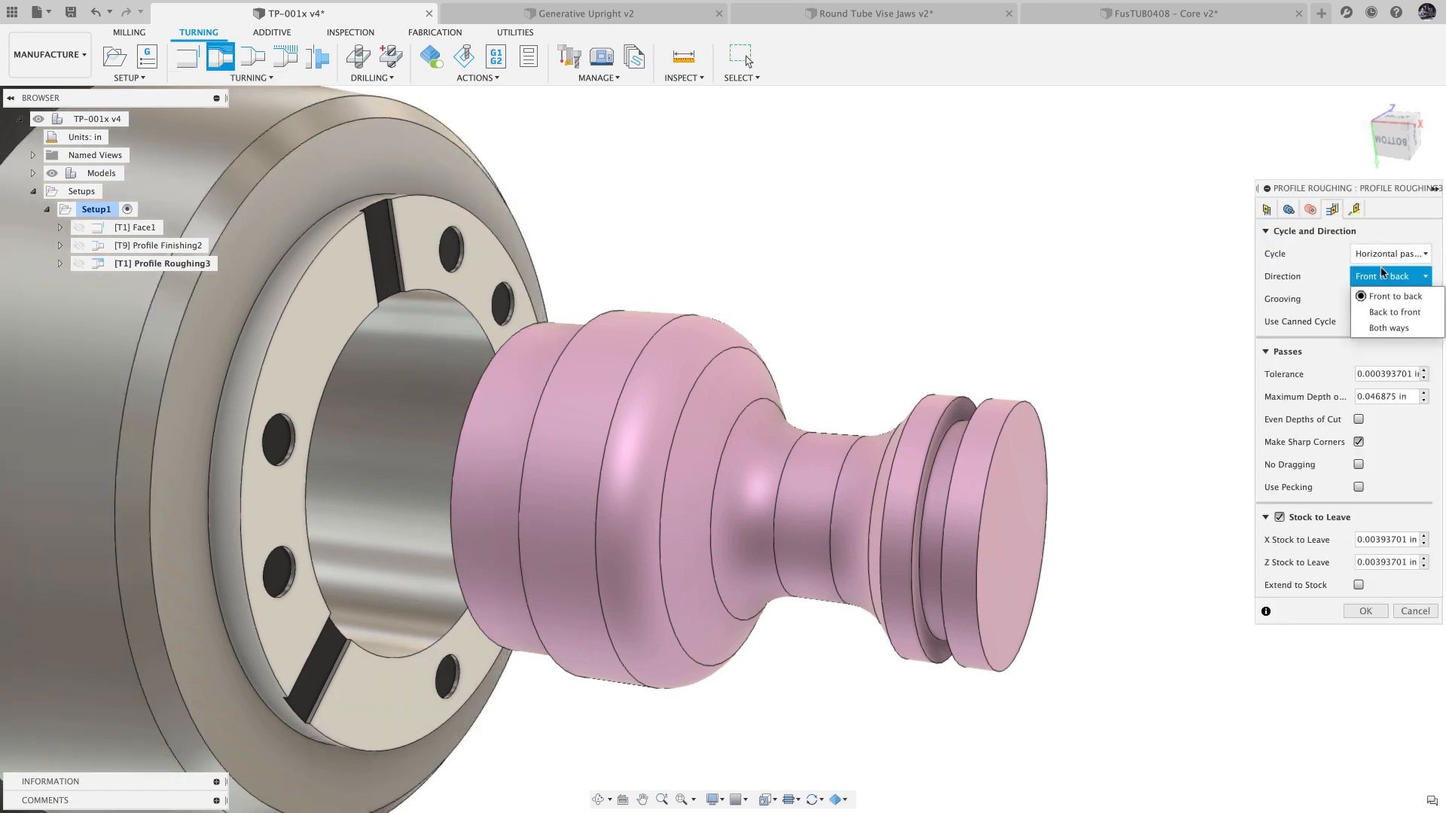
left_click(1392, 312)
left_click(1355, 209)
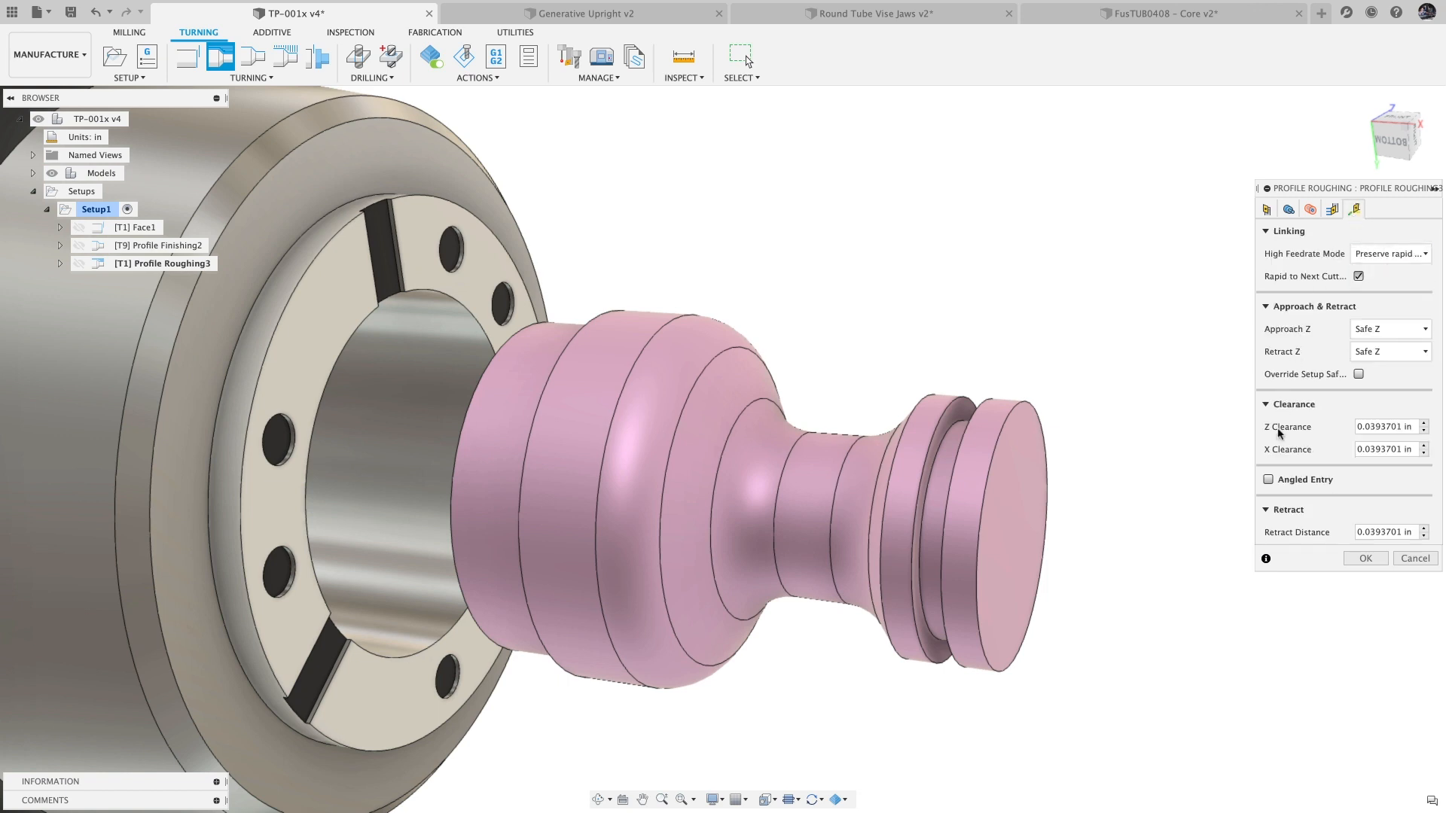
left_click(1268, 479)
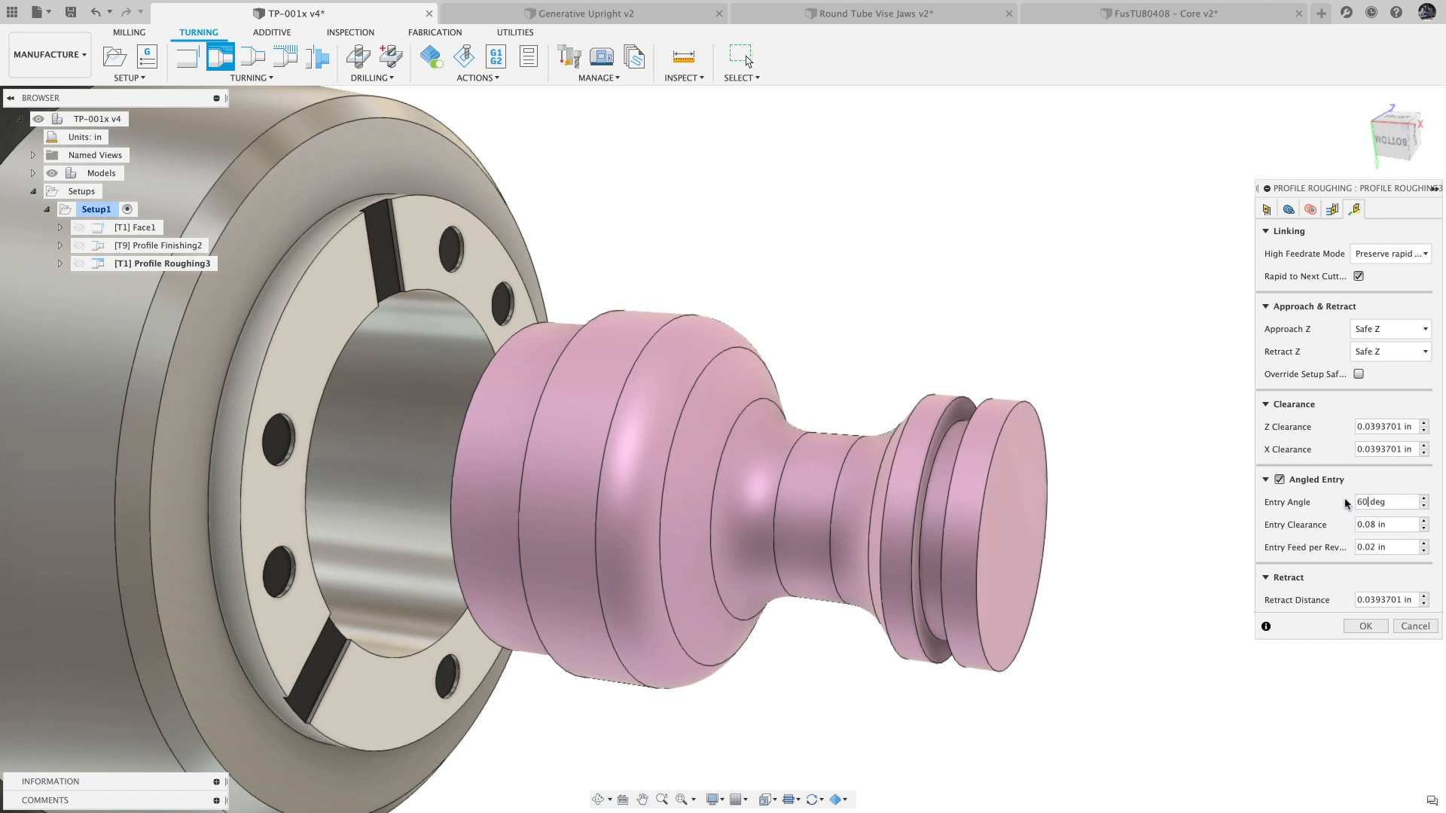
left_click(1365, 626)
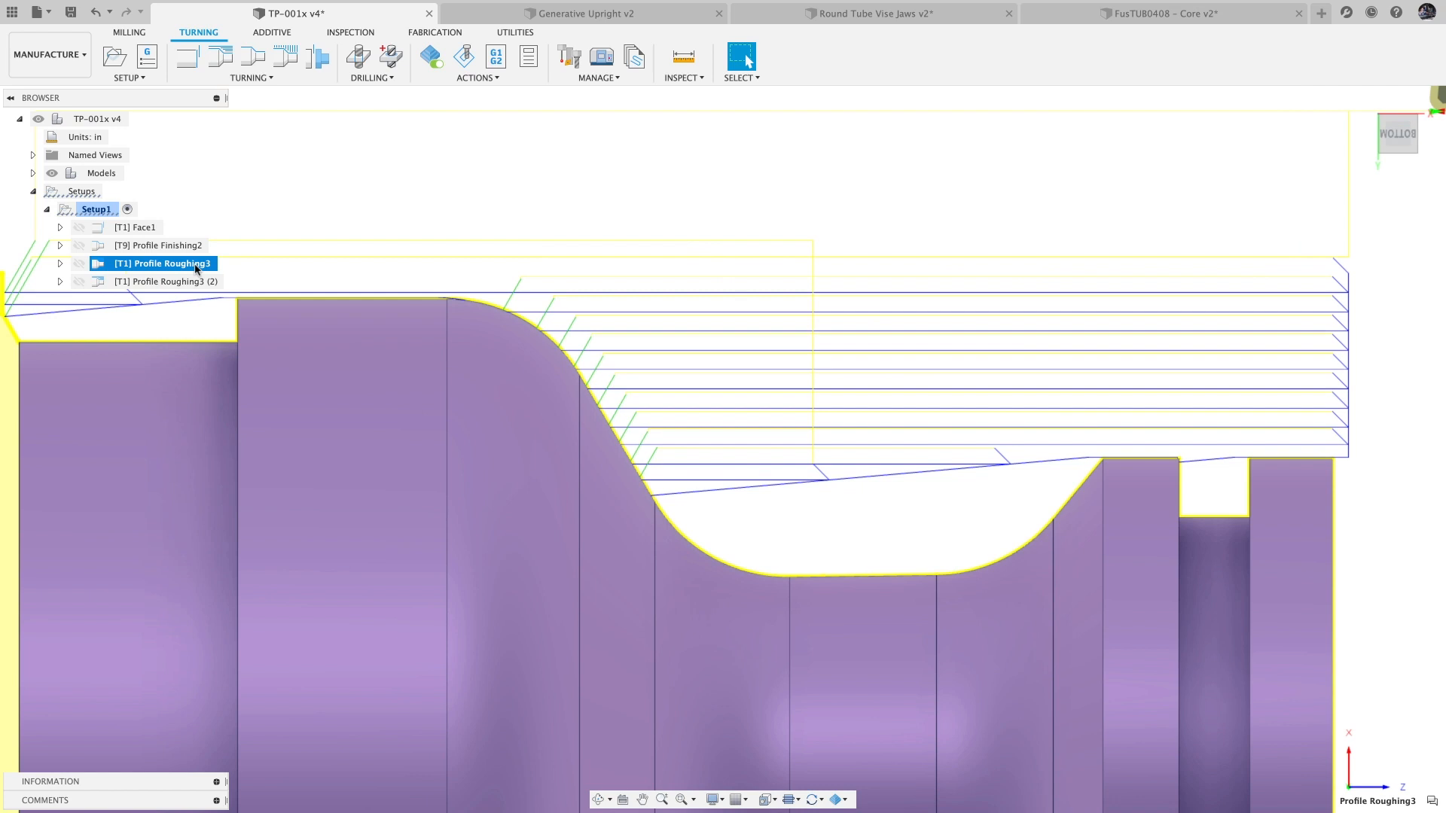
Step: Compare the toolpaths of Profile Roughing3 and Profile Roughing3 (2), and restore the Whats New named view
left_click(194, 282)
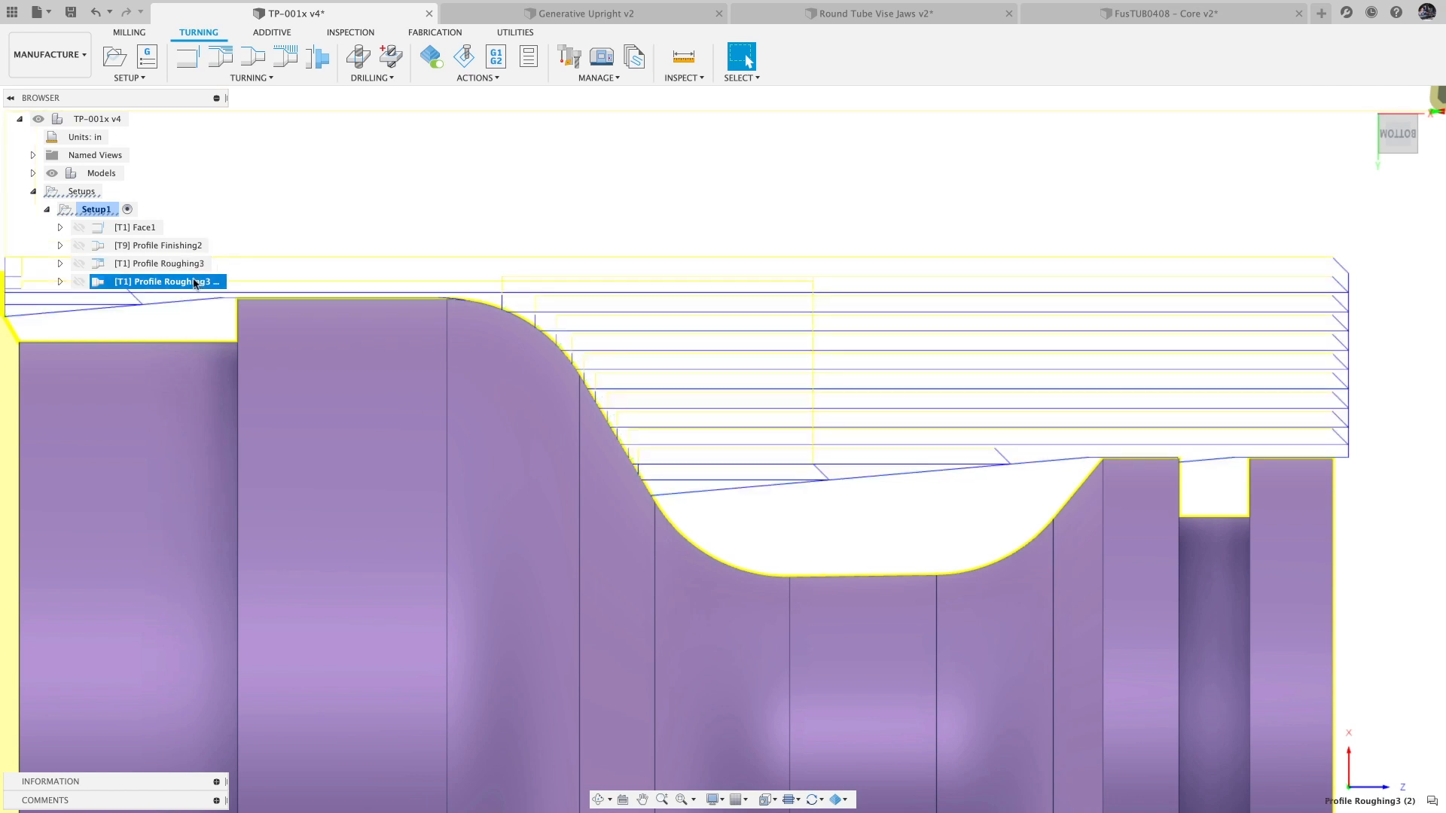
left_click(190, 266)
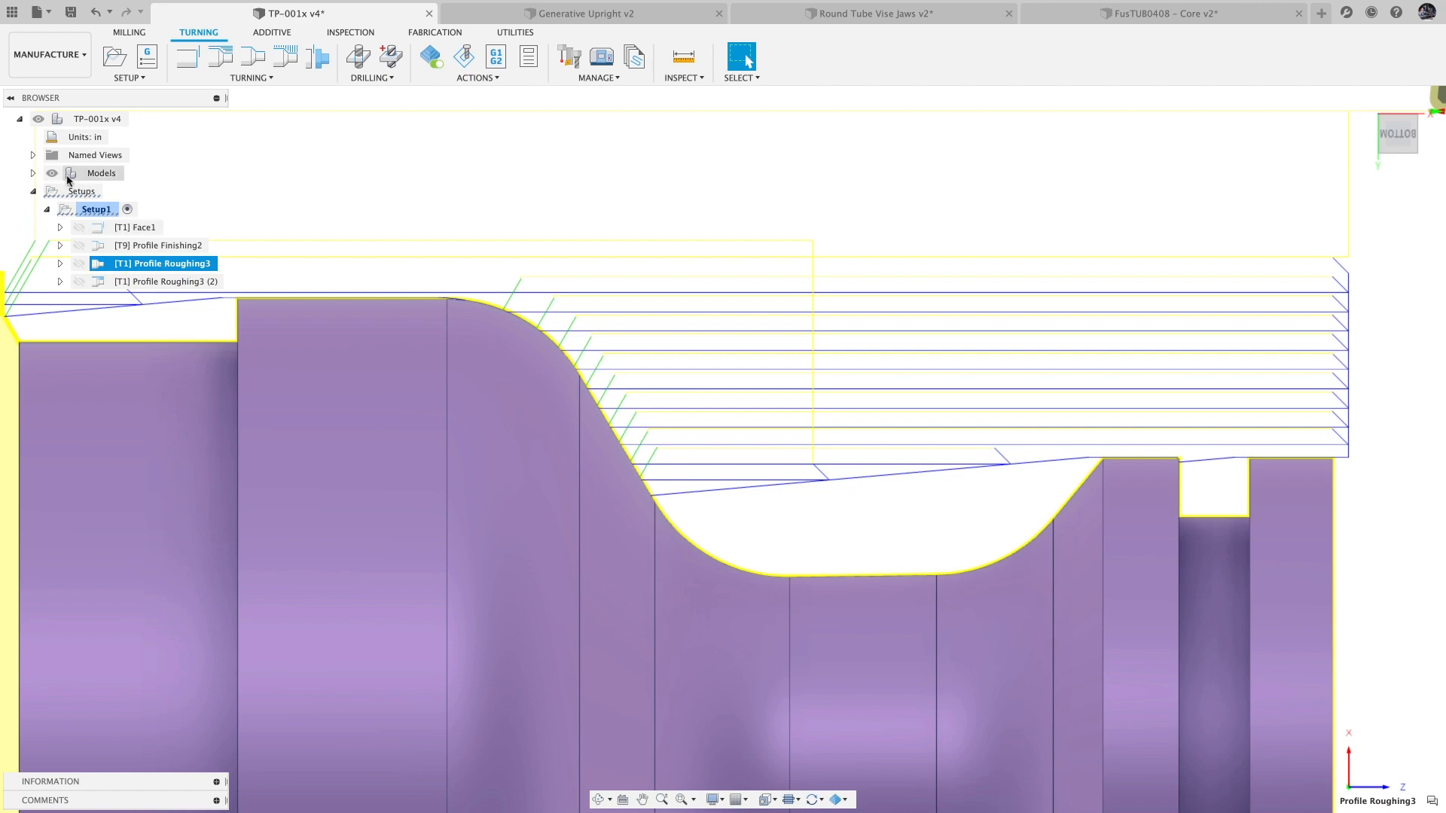
left_click(33, 155)
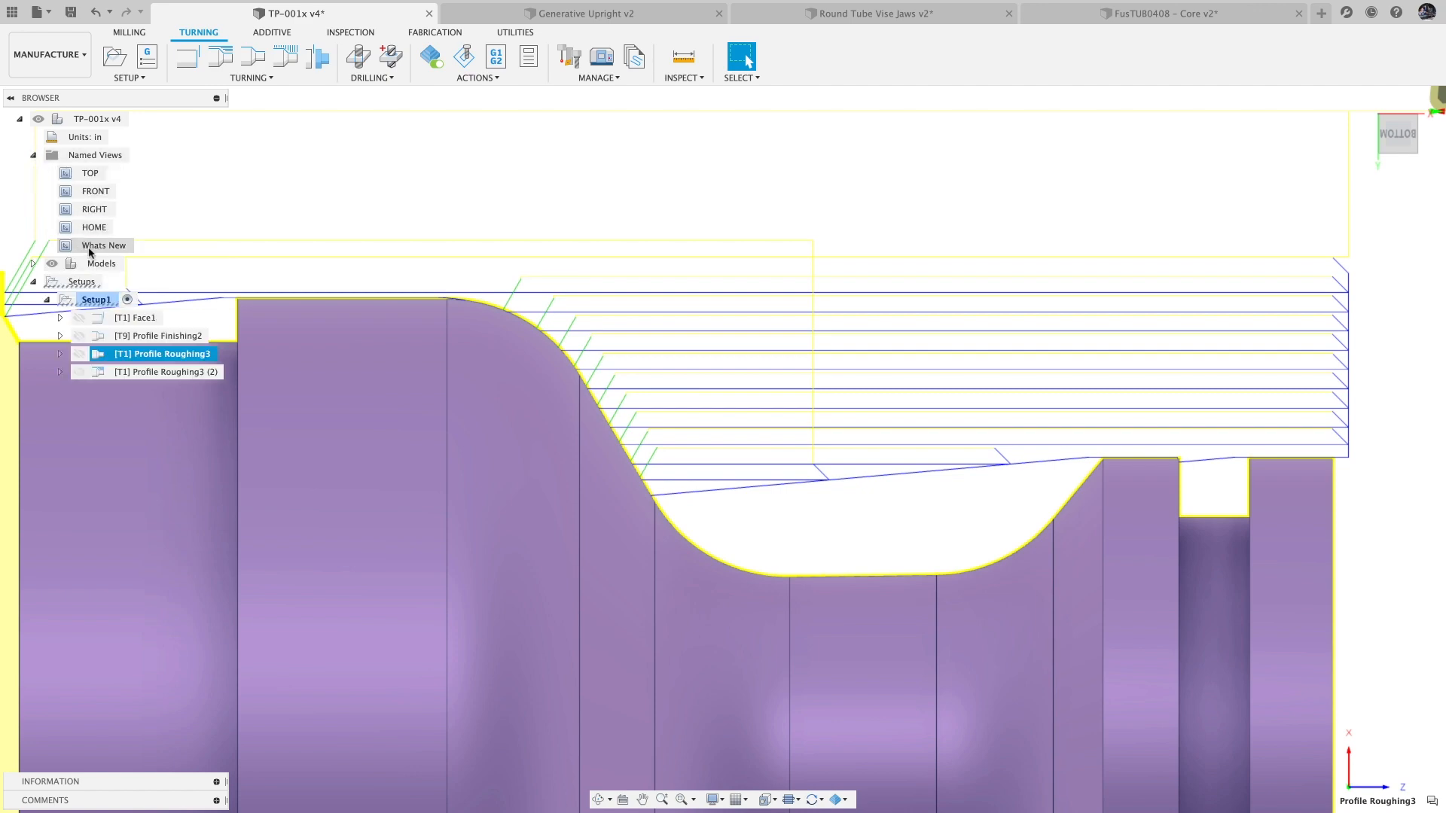
double_click(90, 246)
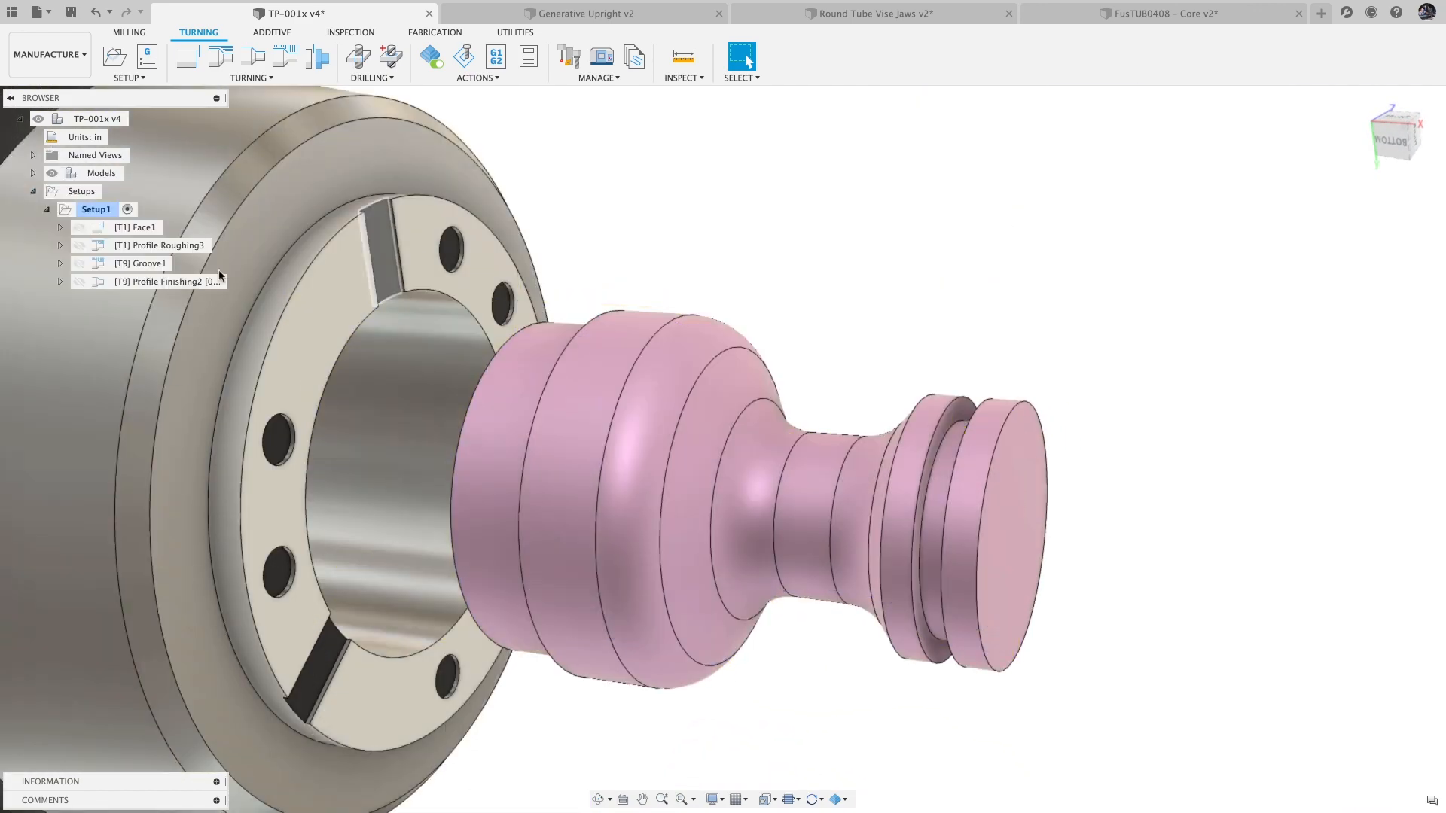
Step: Set up a template of the four Setup1 operations, titled "Turning Groove", with description "Combines profiling + grooving for finishing complex parts Includes Angled Entry on Pro"
left_click(136, 228)
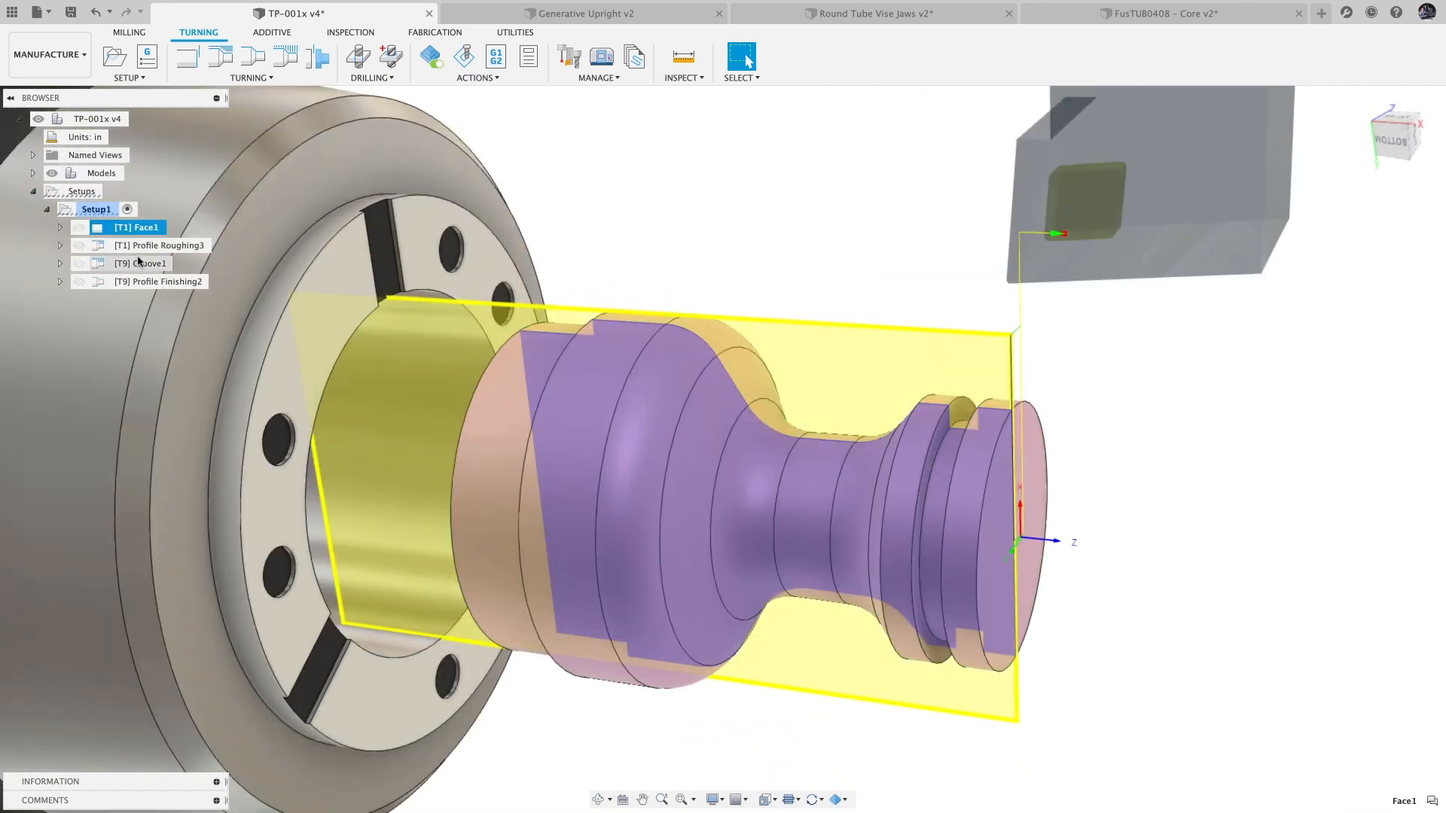
left_click(159, 282, "shift")
right_click(143, 282)
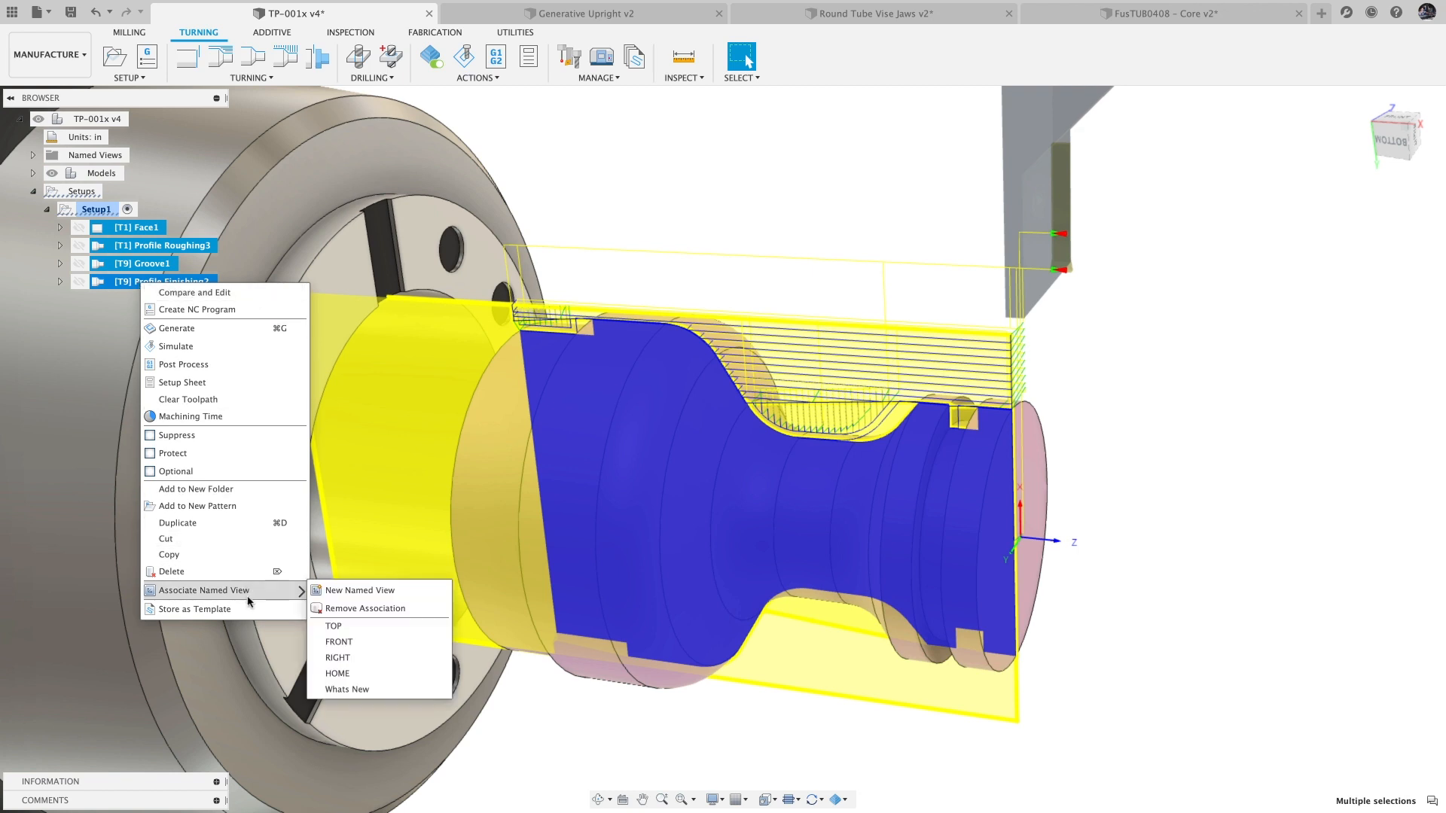
left_click(194, 610)
left_click_drag(668, 286, 598, 288)
type("Turning Groove")
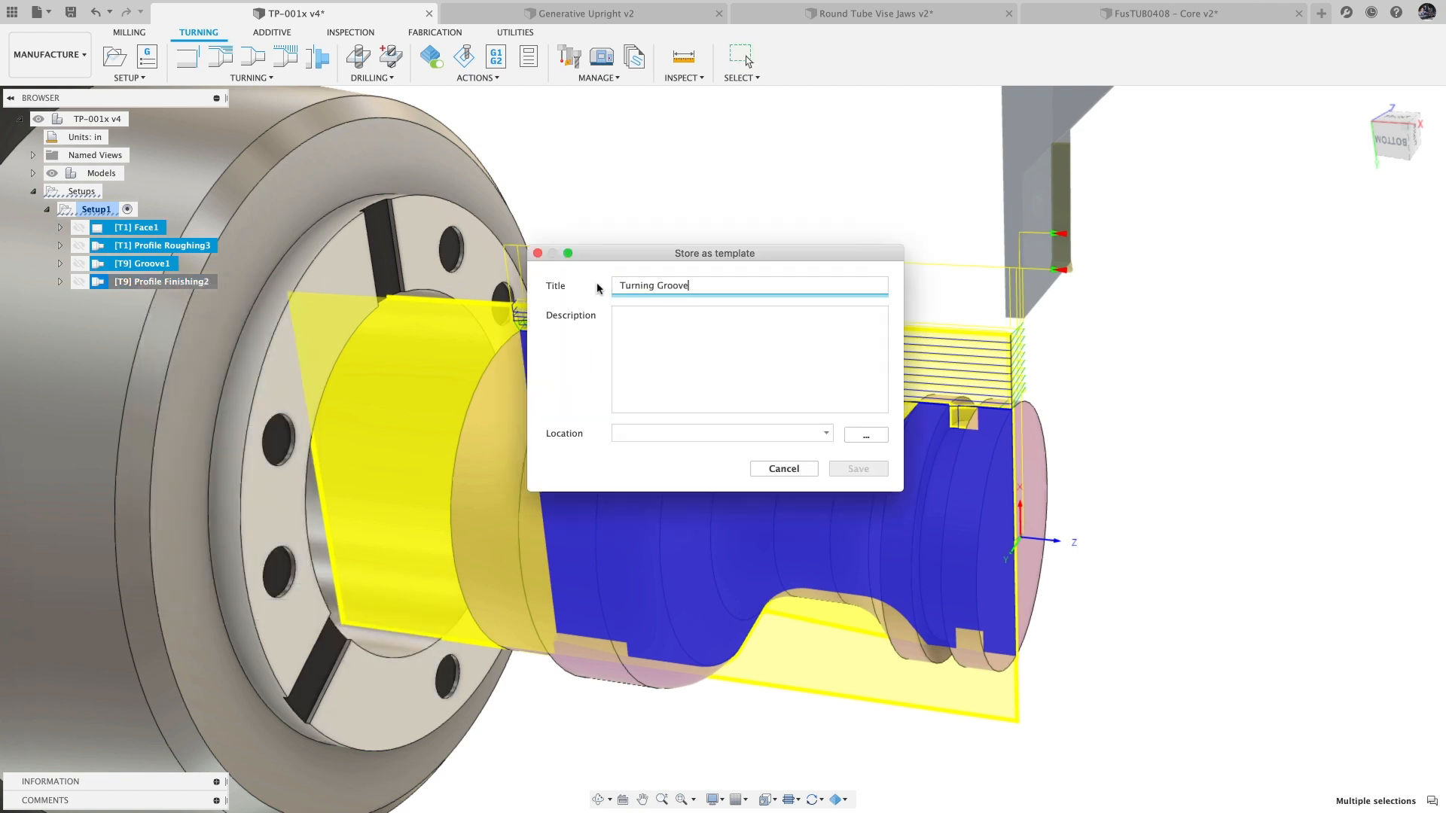
key("Tab")
type("Combines profiling + grooving for finishing complex parts Includes Angled Entry on Pro")
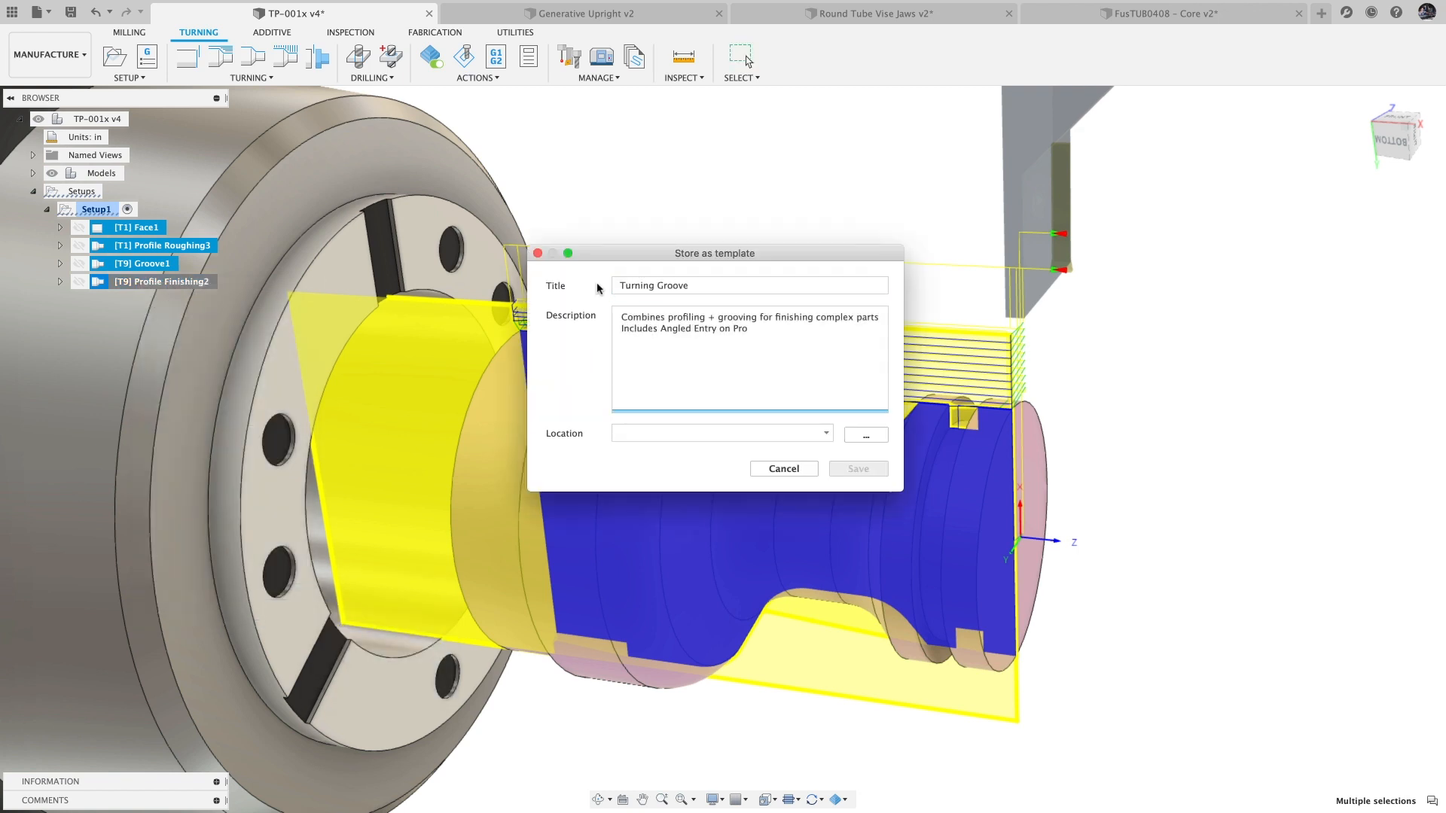
Step: Choose the Cloud folder under My templates as the template's location and save the template
left_click(866, 436)
left_click(398, 200)
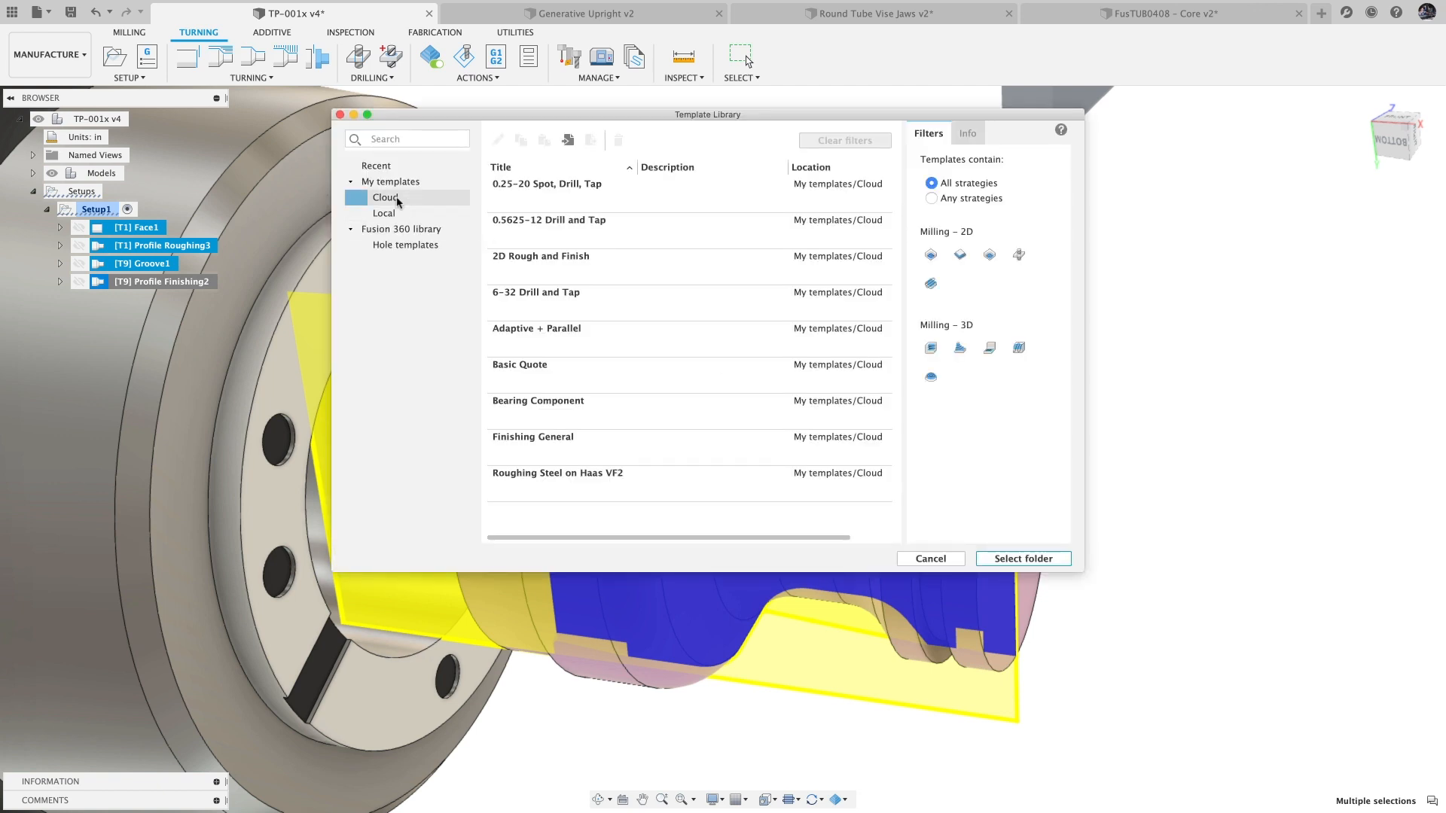
left_click(1002, 558)
left_click(858, 470)
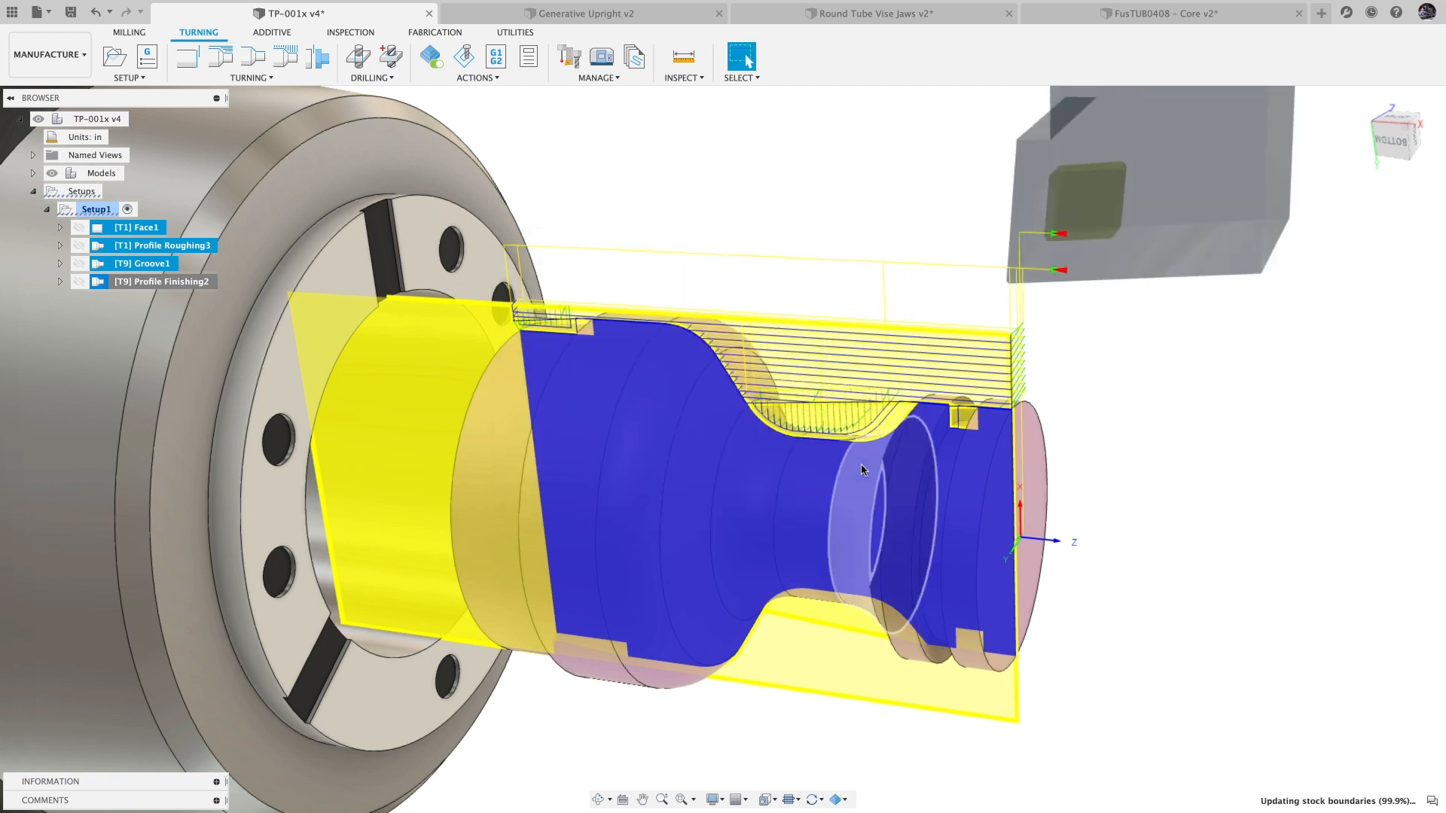
Step: Try adding operations to Setup1 from the Turning Groove template
left_click(630, 274)
right_click(110, 212)
mouse_move(270, 257)
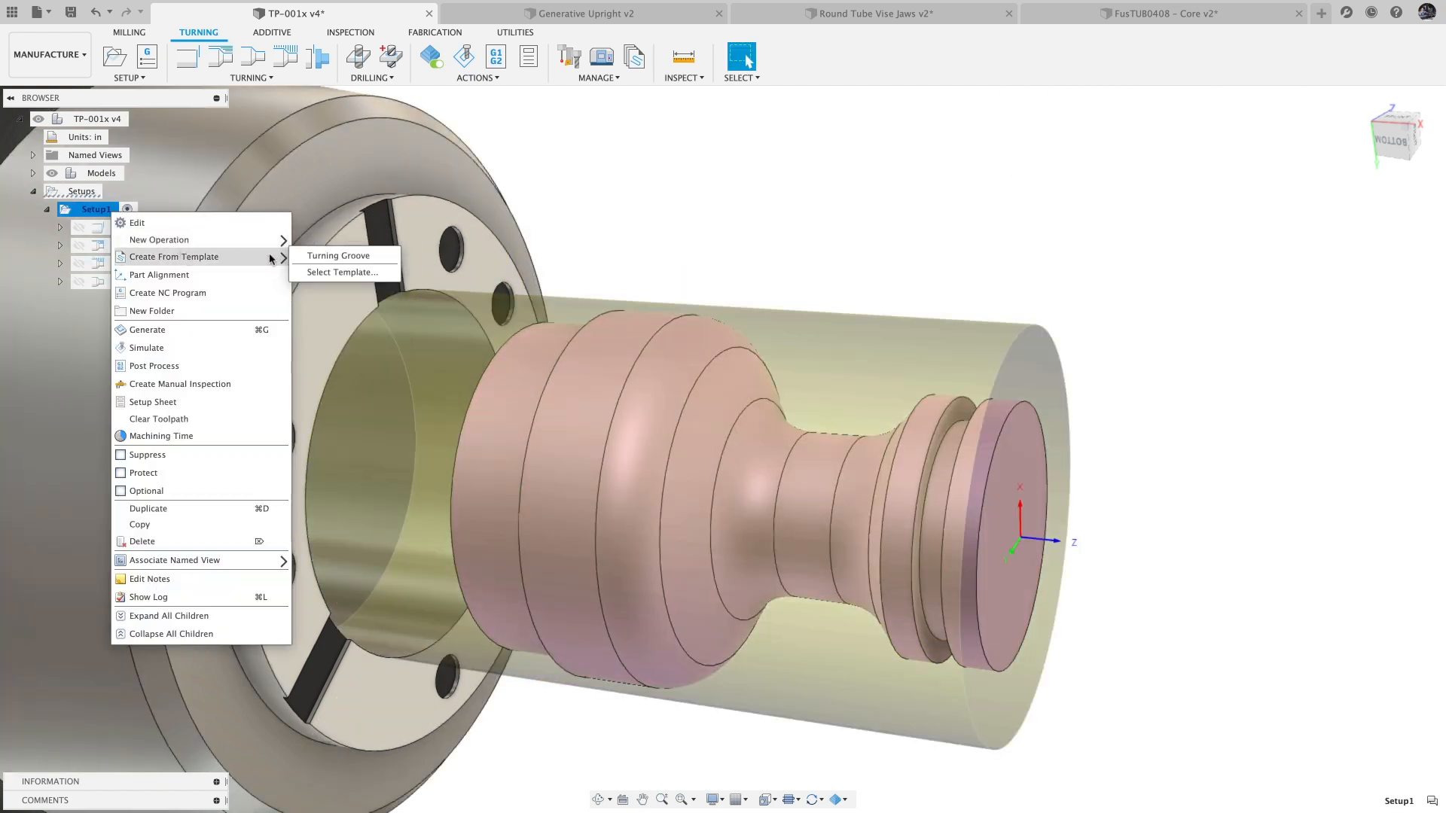
left_click(331, 256)
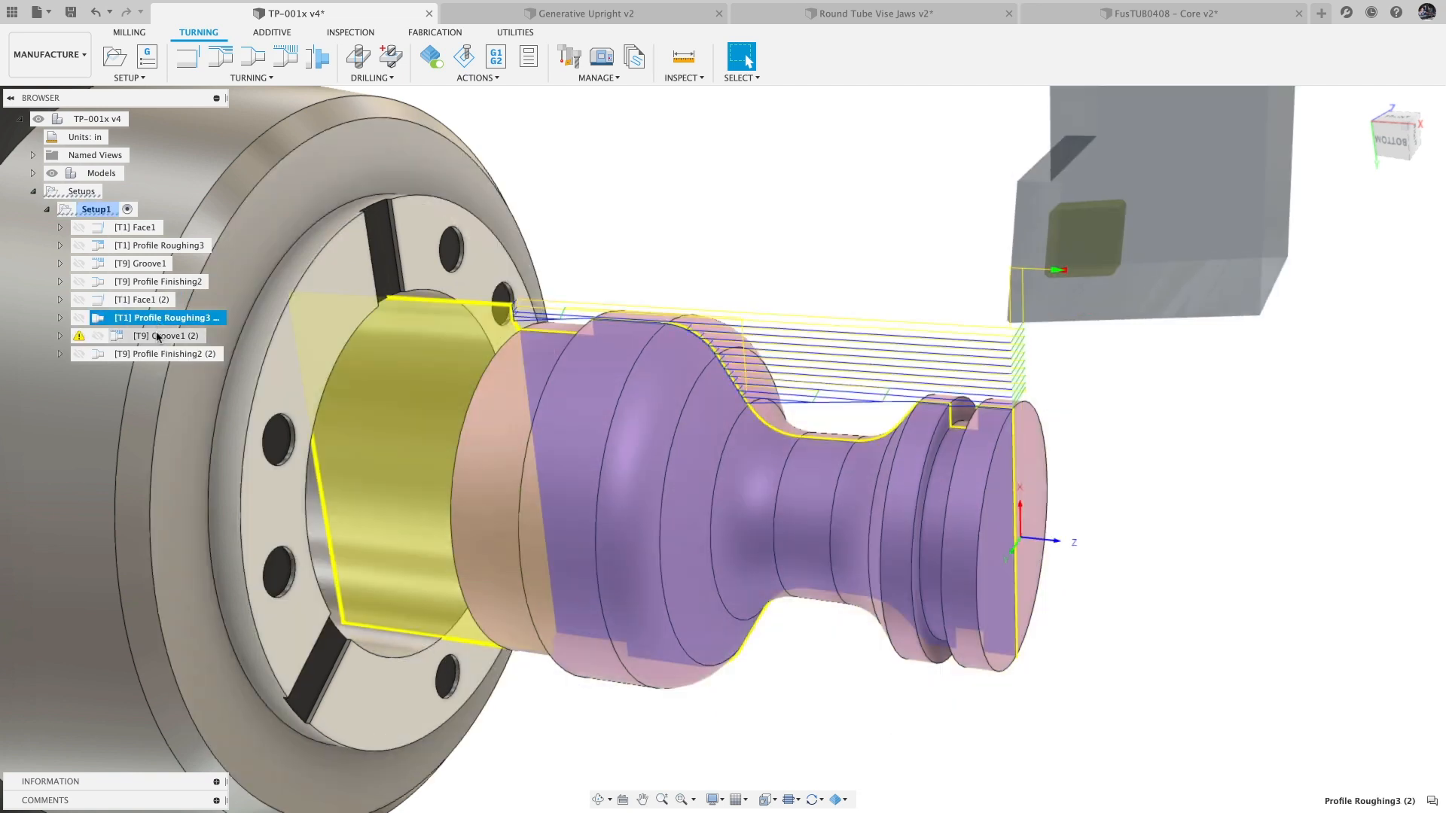
key("super+z")
Step: In the Template Library, create a folder named "Turning Templates" inside the Cloud location
left_click(636, 68)
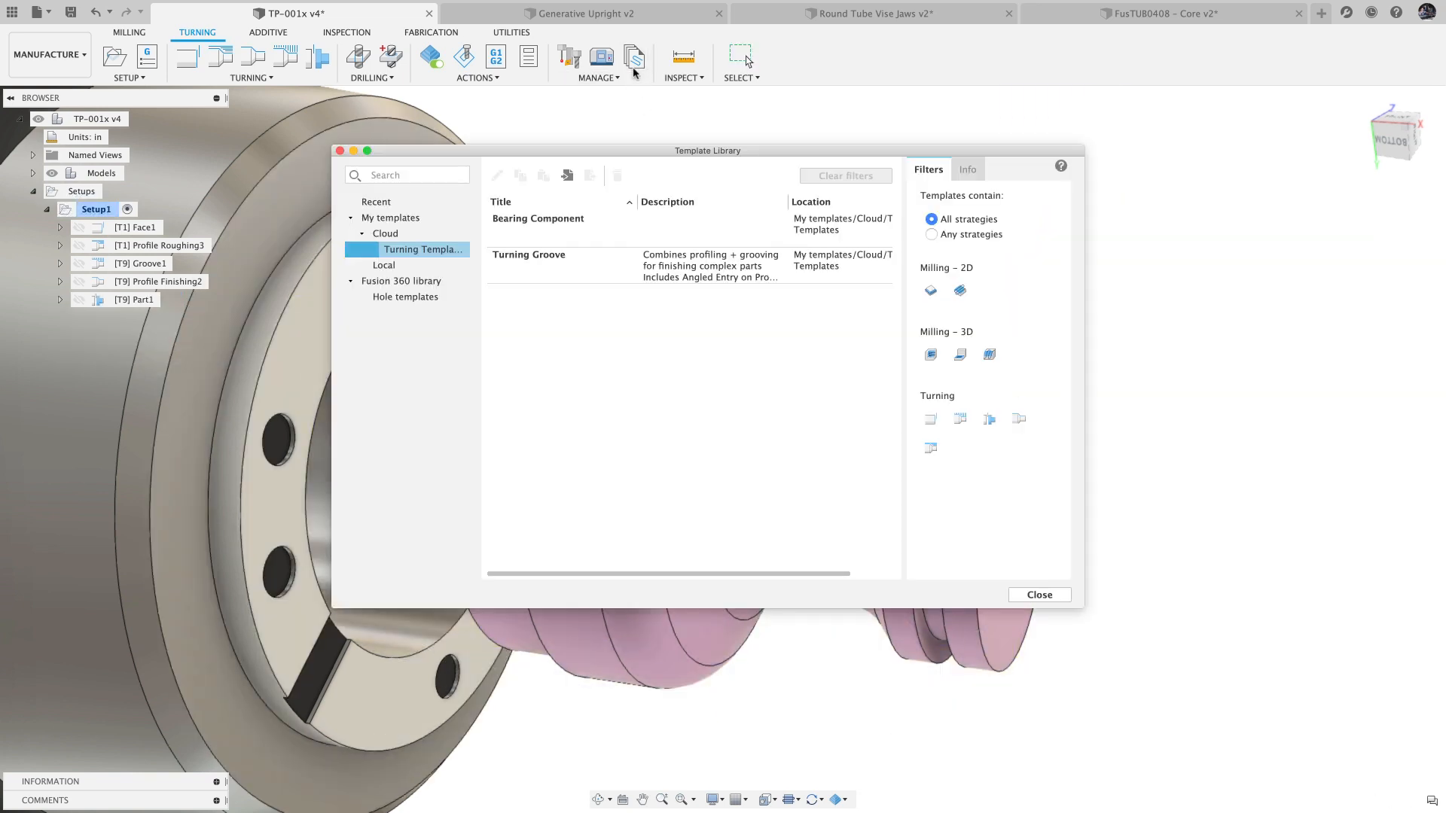
left_click(390, 218)
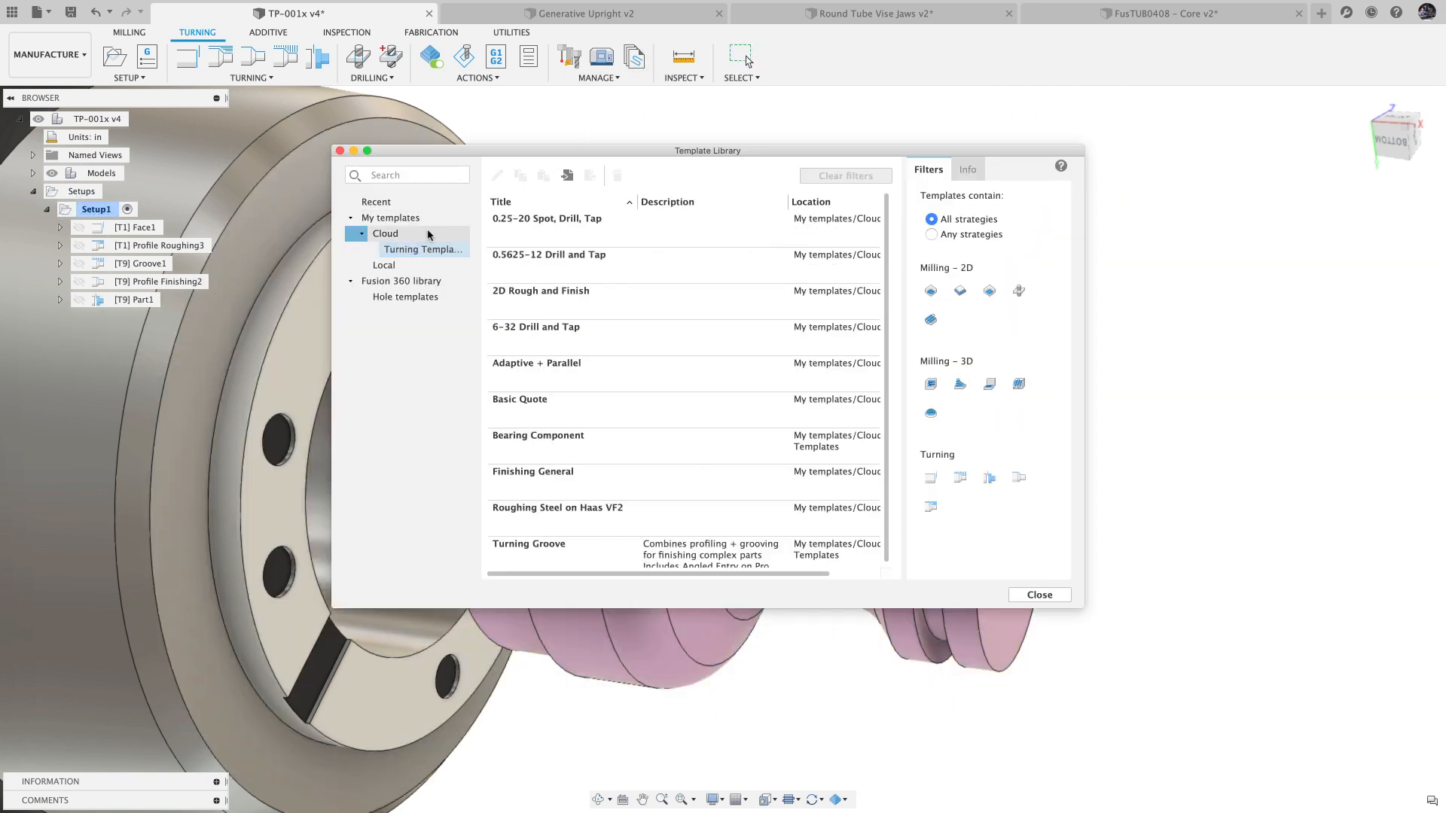
left_click(385, 233)
left_click(531, 269)
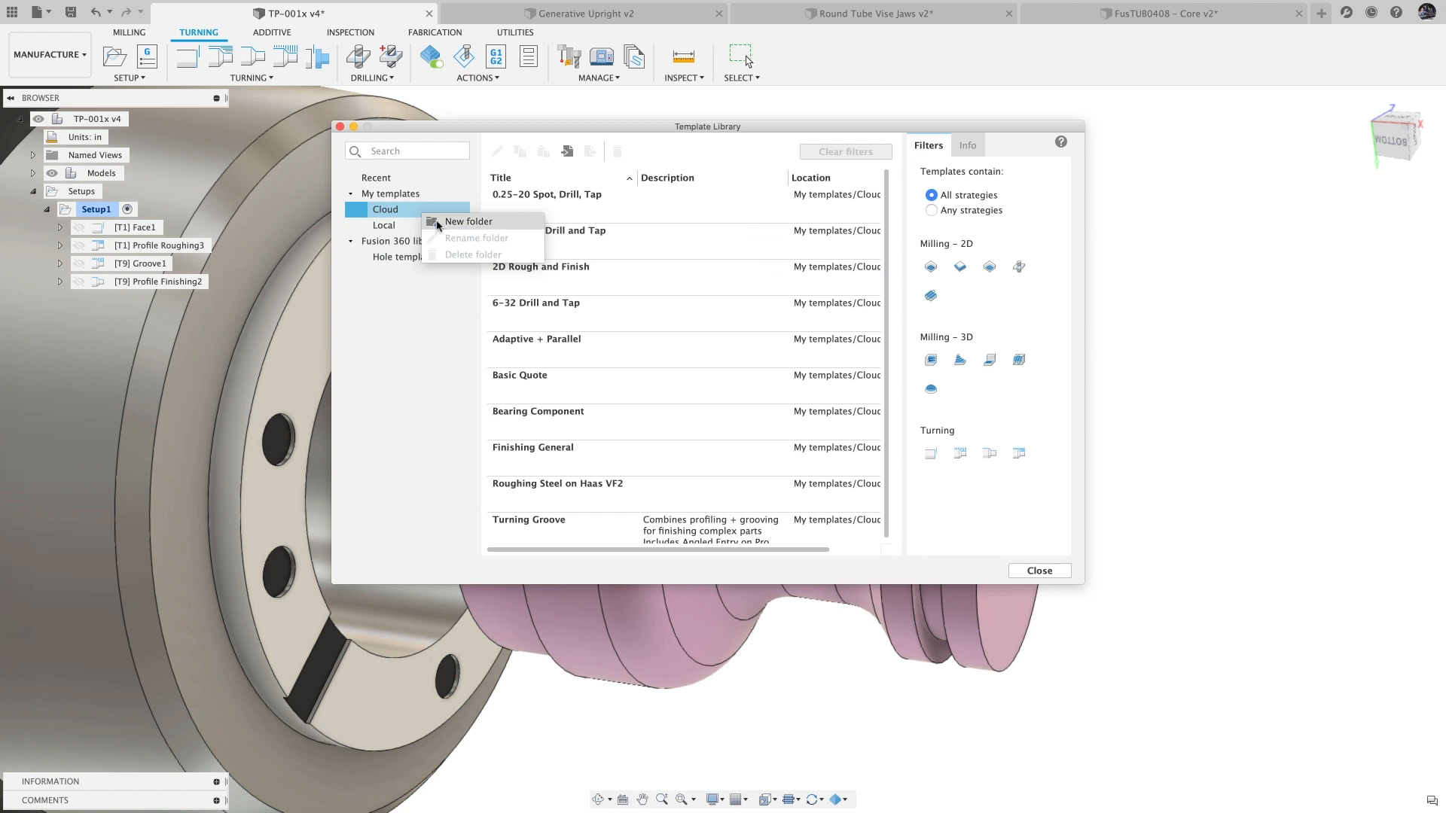
left_click(437, 221)
type("Turning Templates")
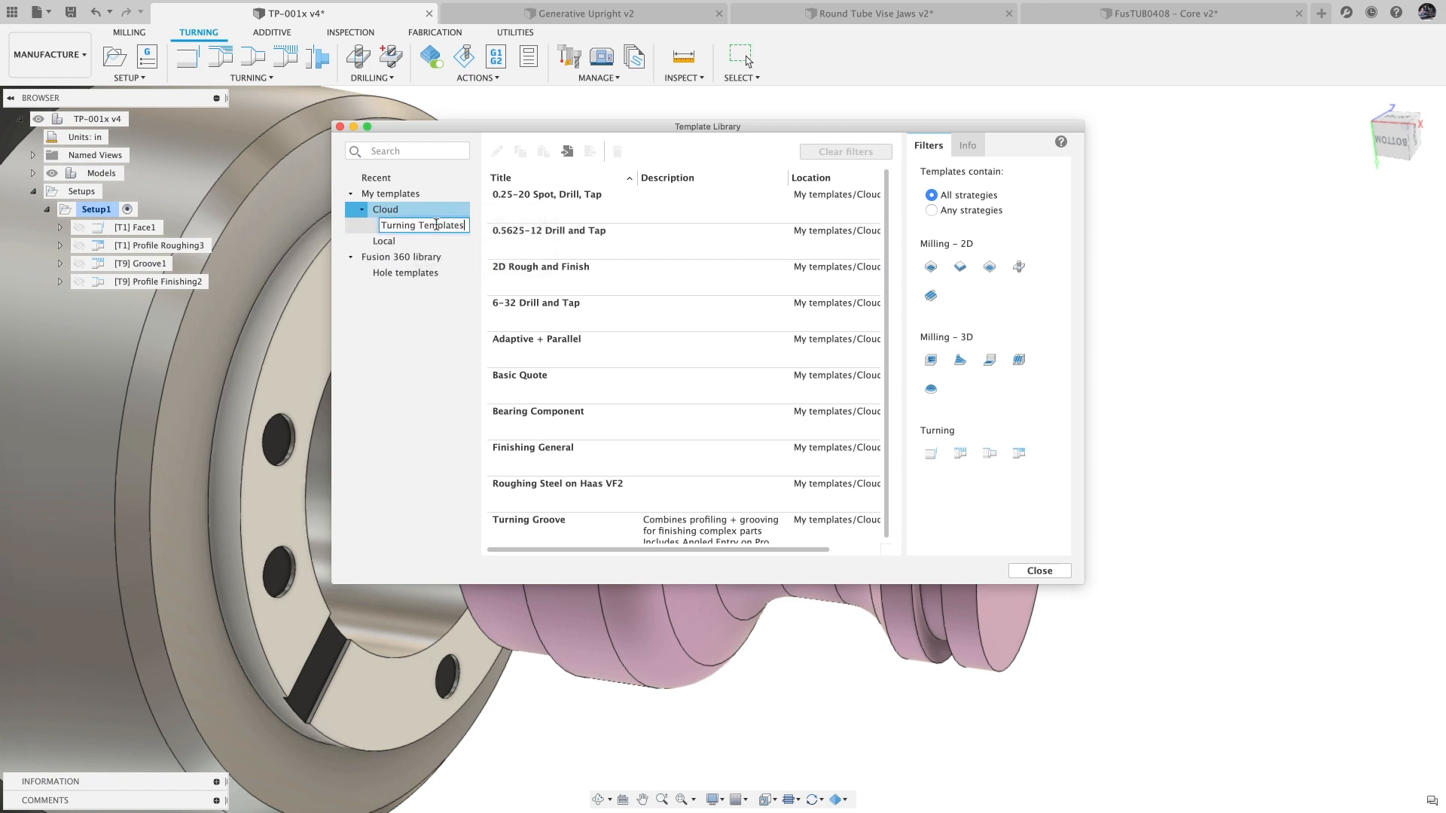
key("Return")
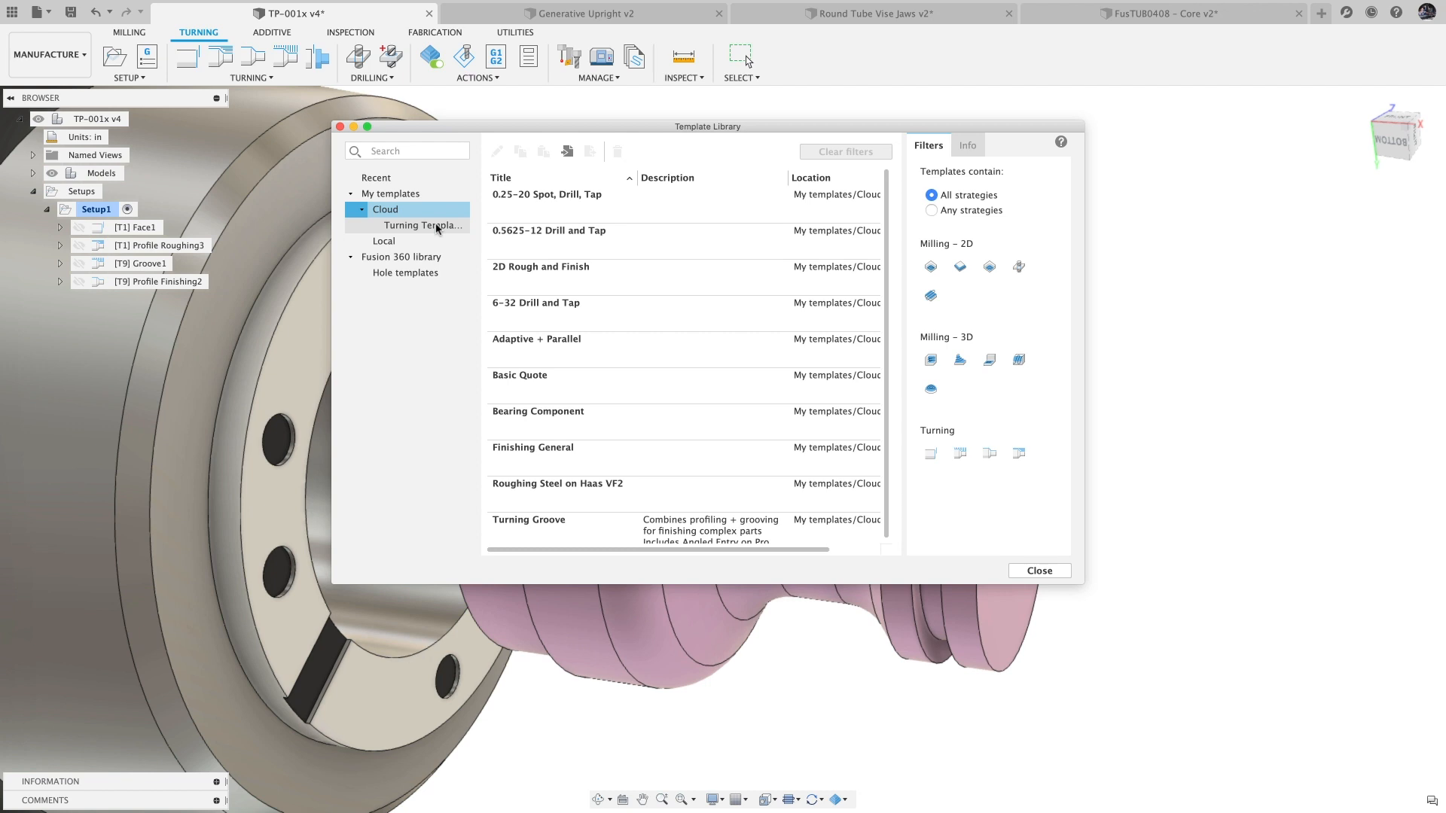
Step: Move the Bearing Component and Turning Groove templates into the Turning Templates folder
left_click(604, 421)
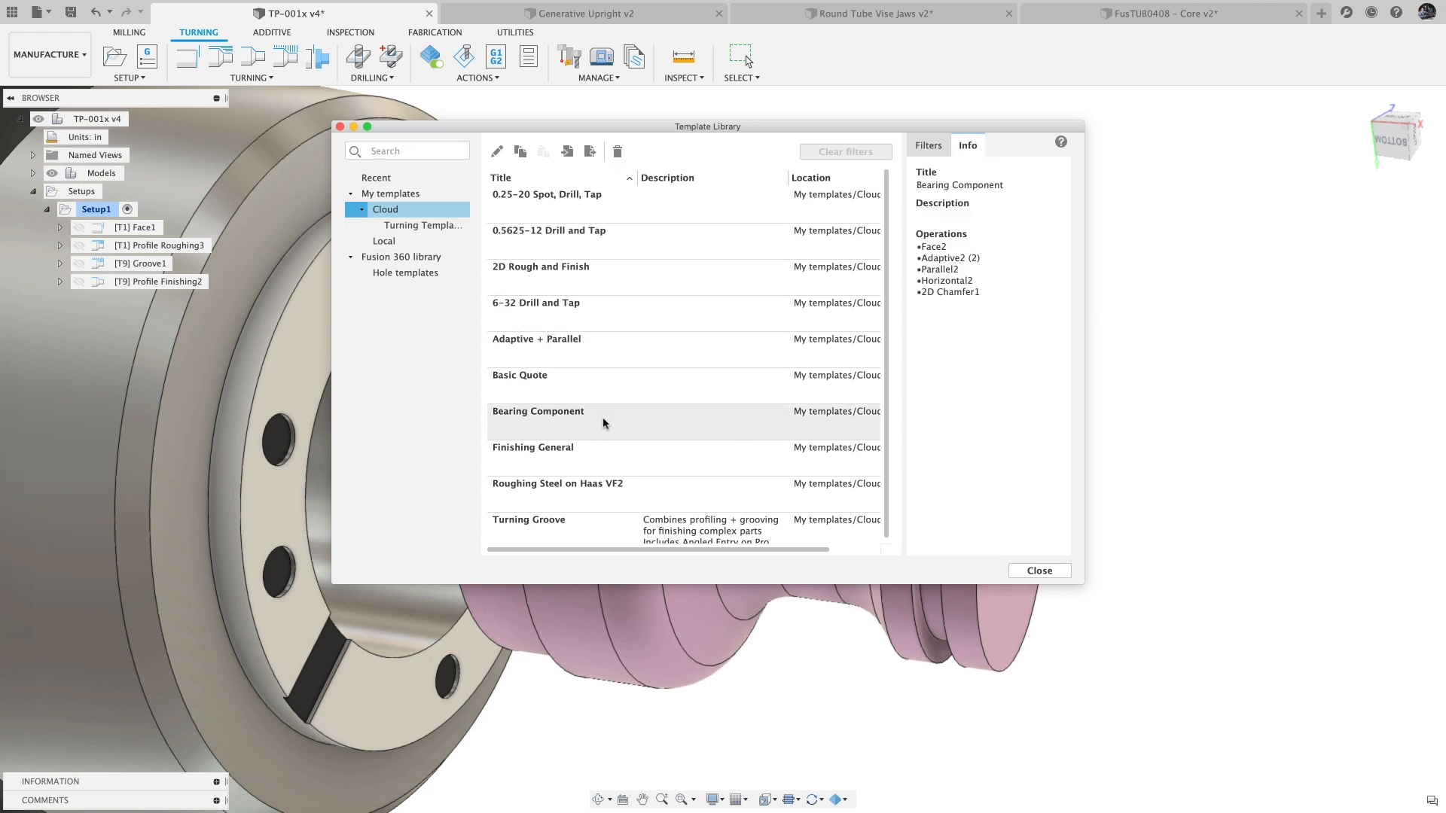
left_click(599, 528, "super")
left_click_drag(599, 527, 429, 228)
left_click(431, 229)
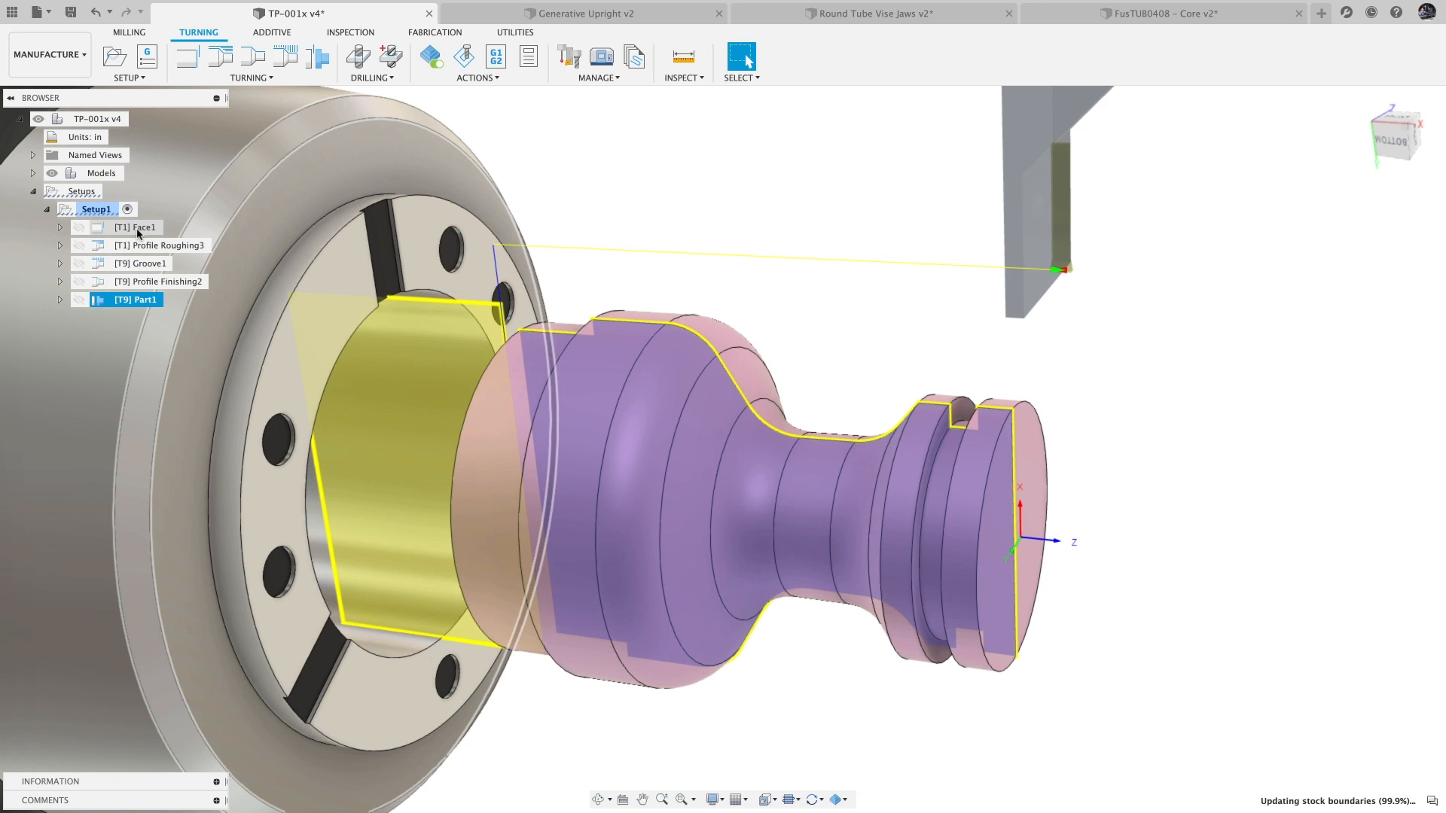
Step: Start storing the five operations Face1 through Part1 as a template titled "Turning Groove"
left_click(137, 229)
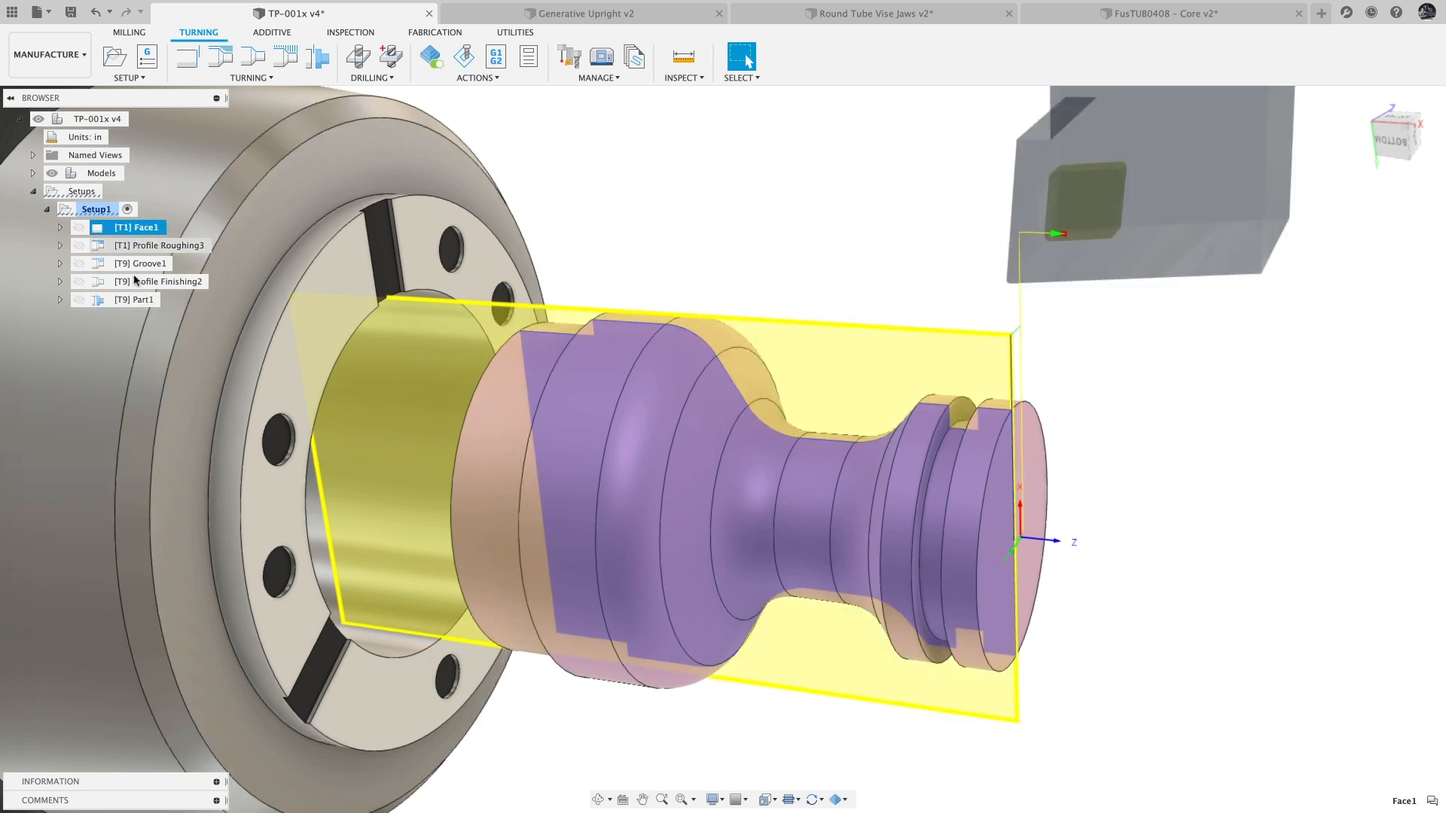
left_click(129, 300, "shift")
right_click(129, 299)
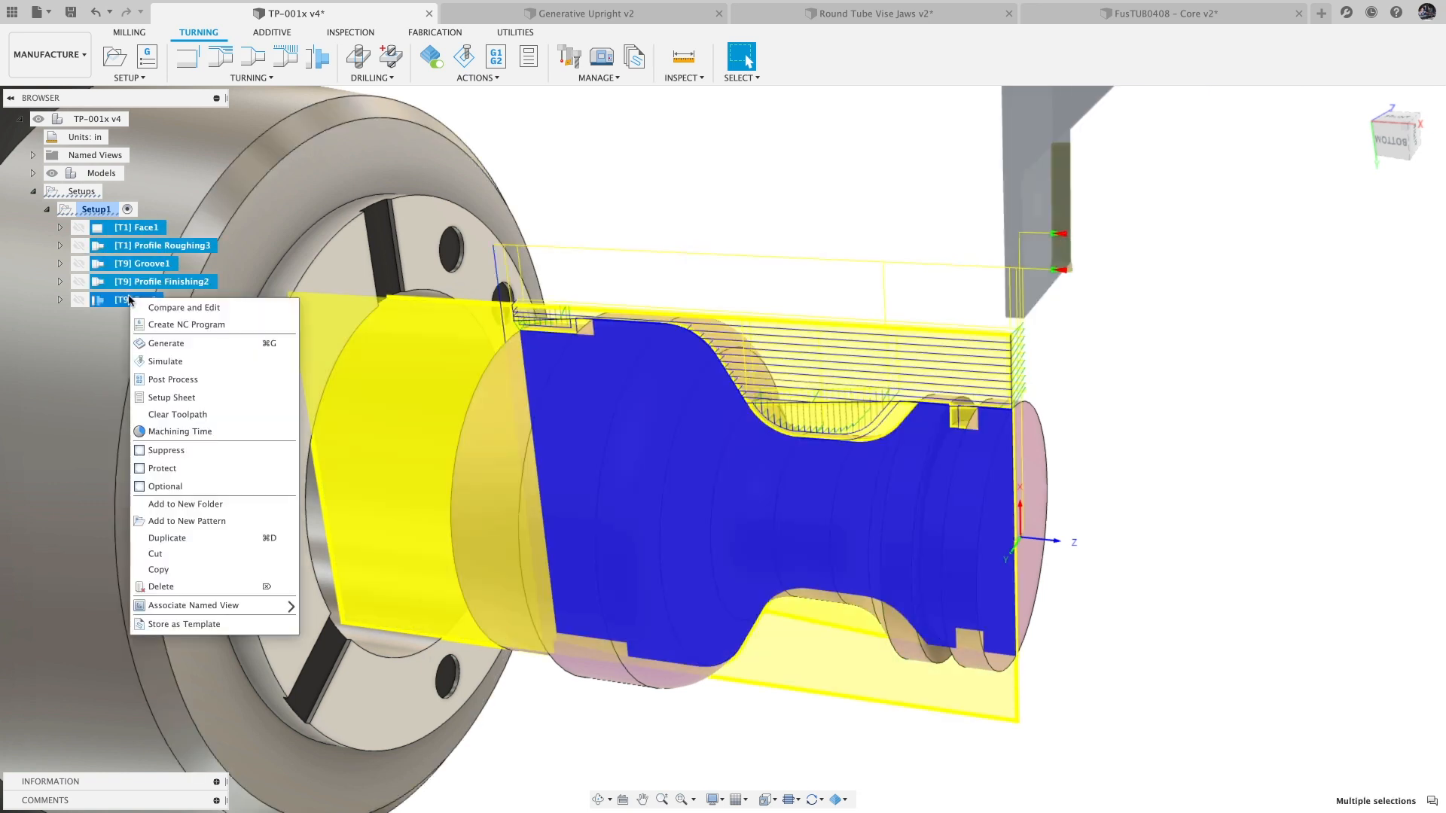
left_click(255, 624)
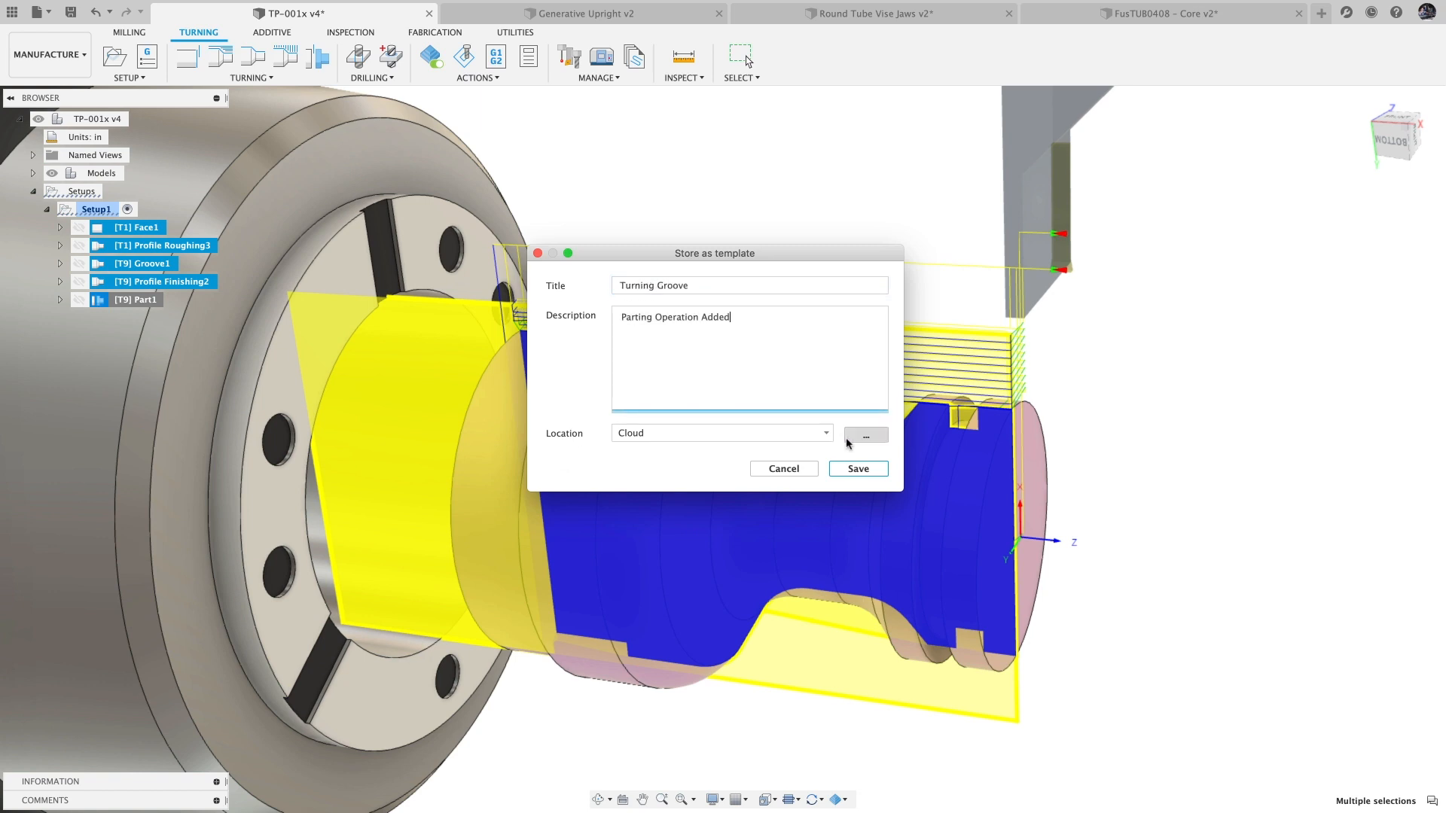
Step: Choose the existing Turning Groove template in the Turning Templates cloud folder as the one to overwrite
left_click(825, 434)
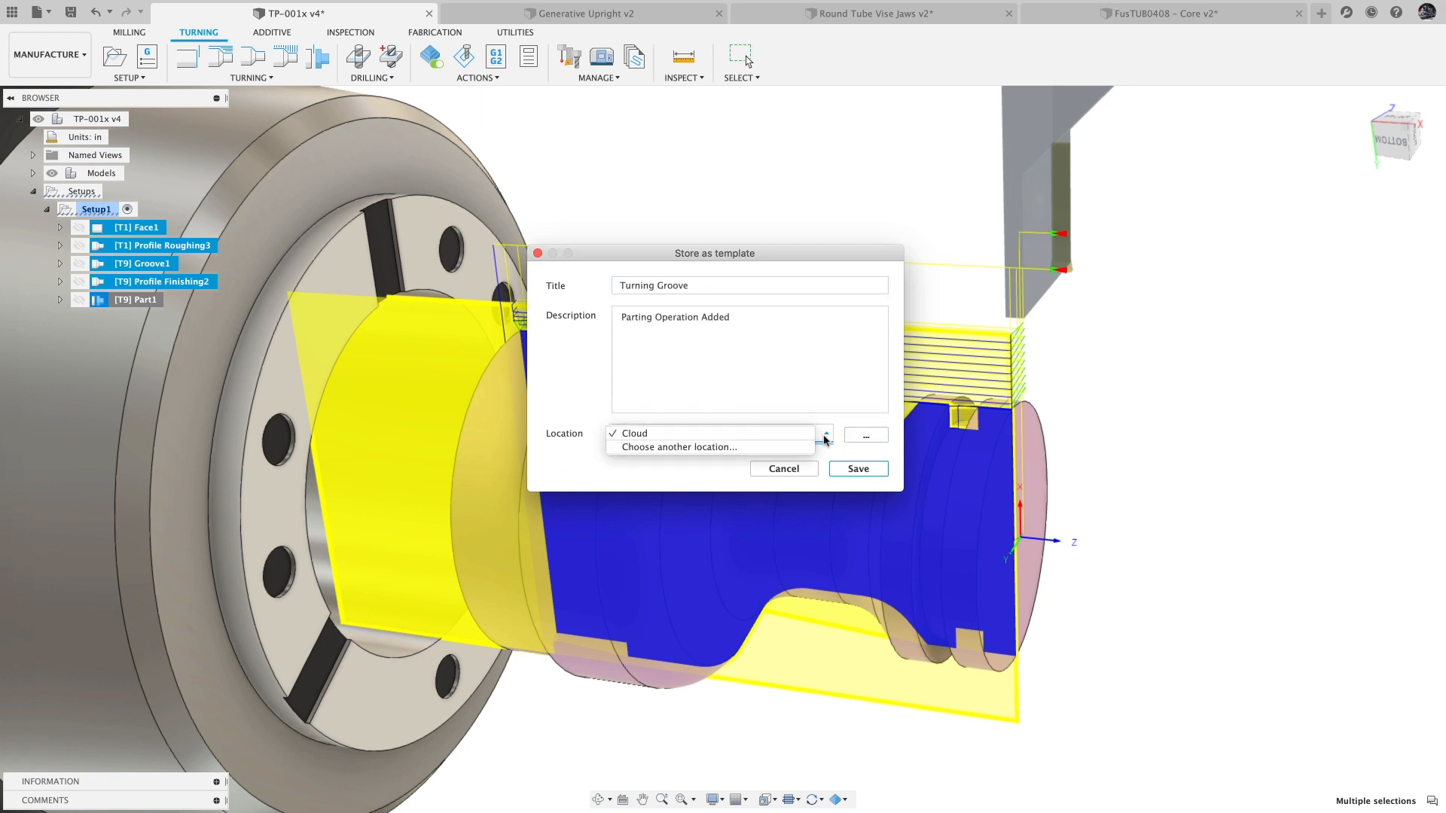
left_click(866, 435)
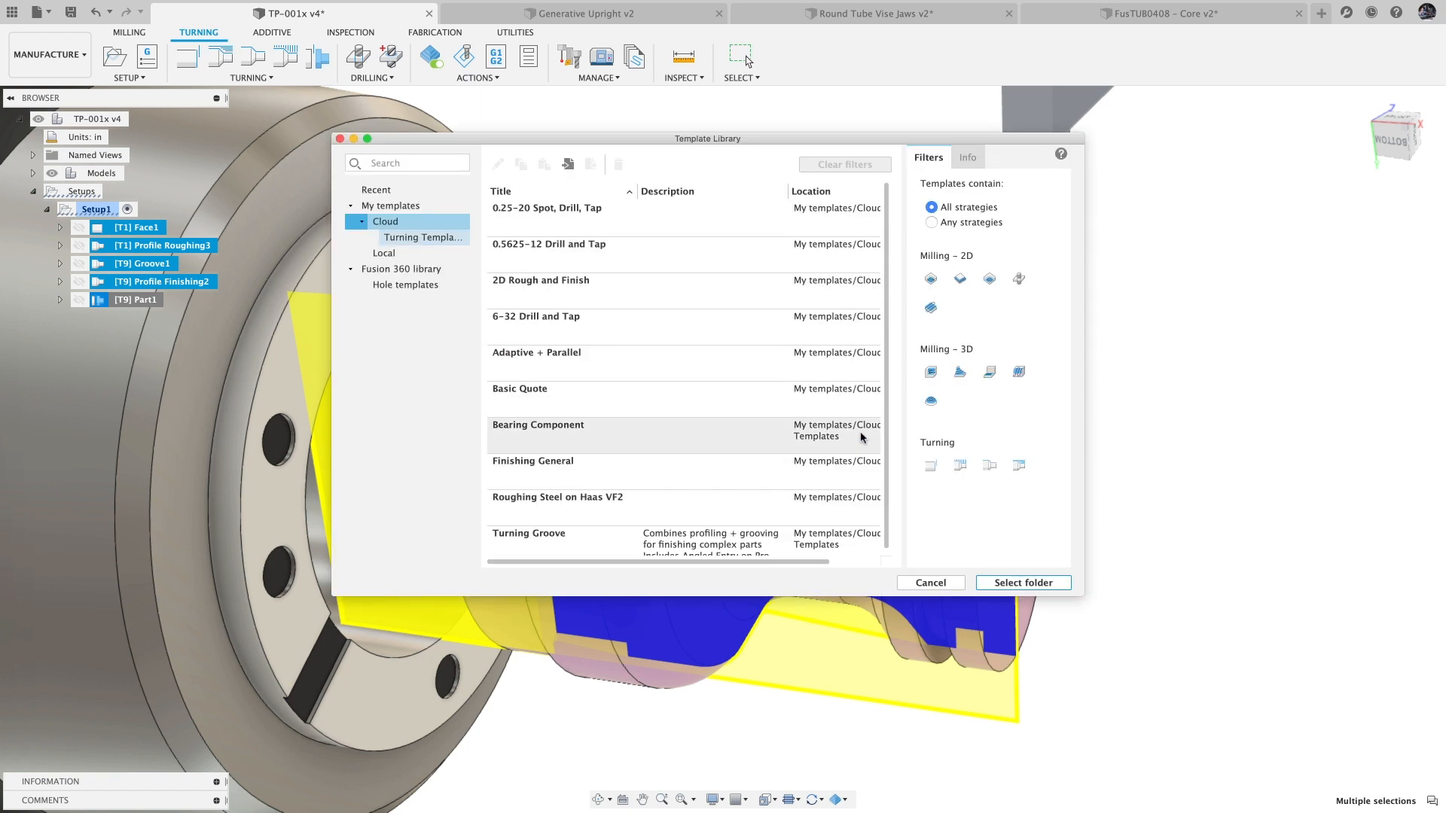
left_click(436, 239)
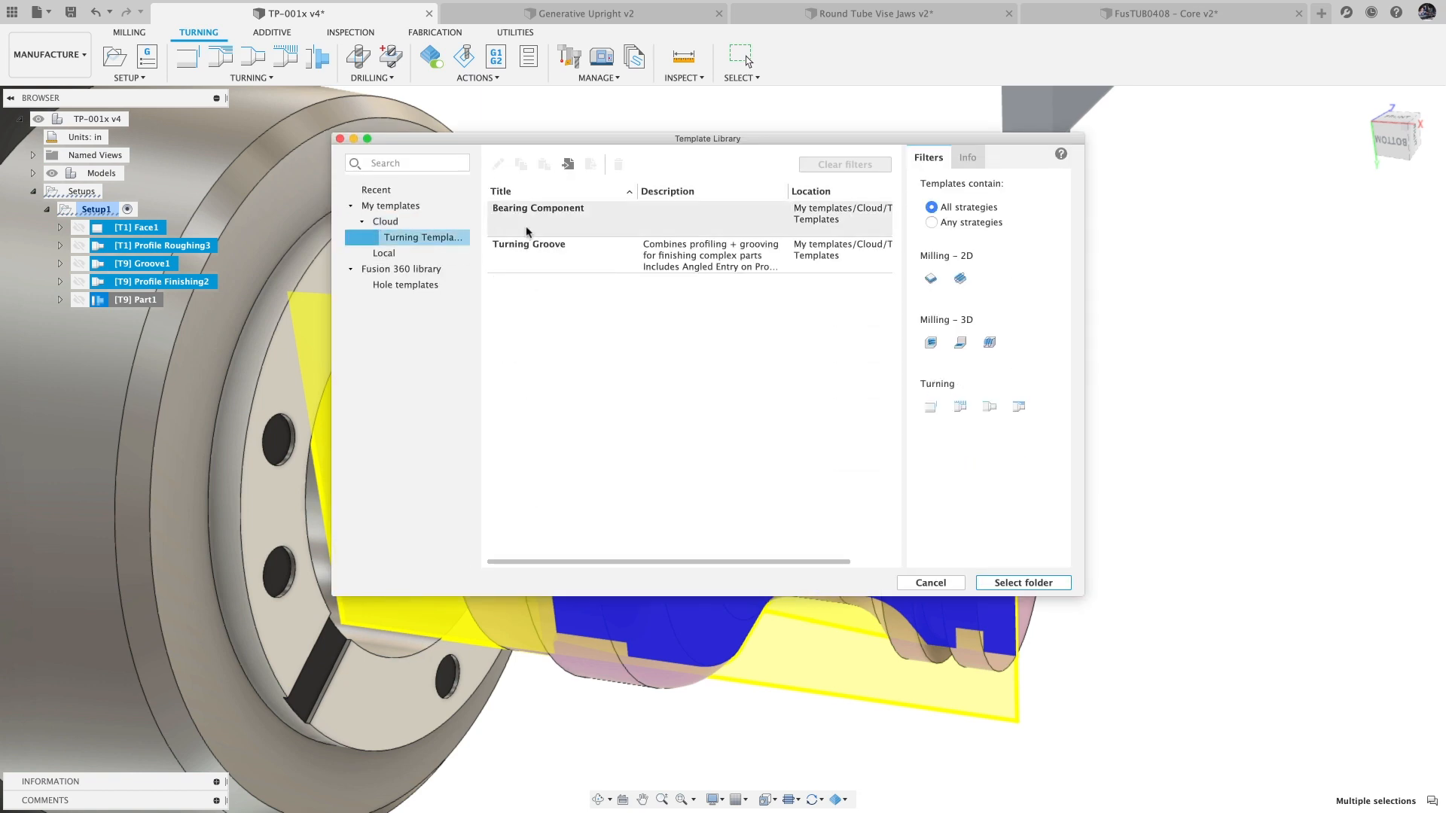
left_click(589, 257)
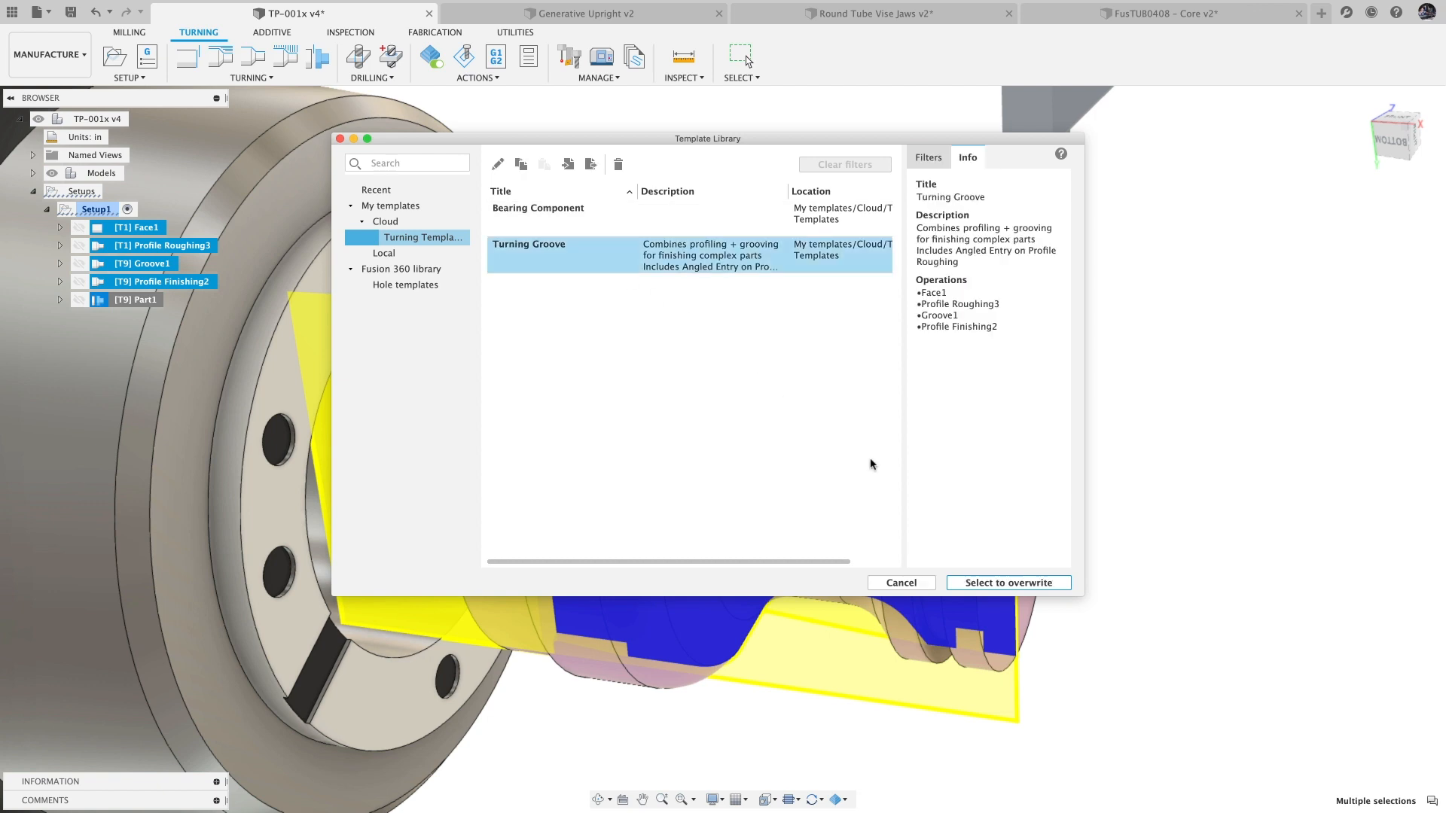
left_click(1021, 583)
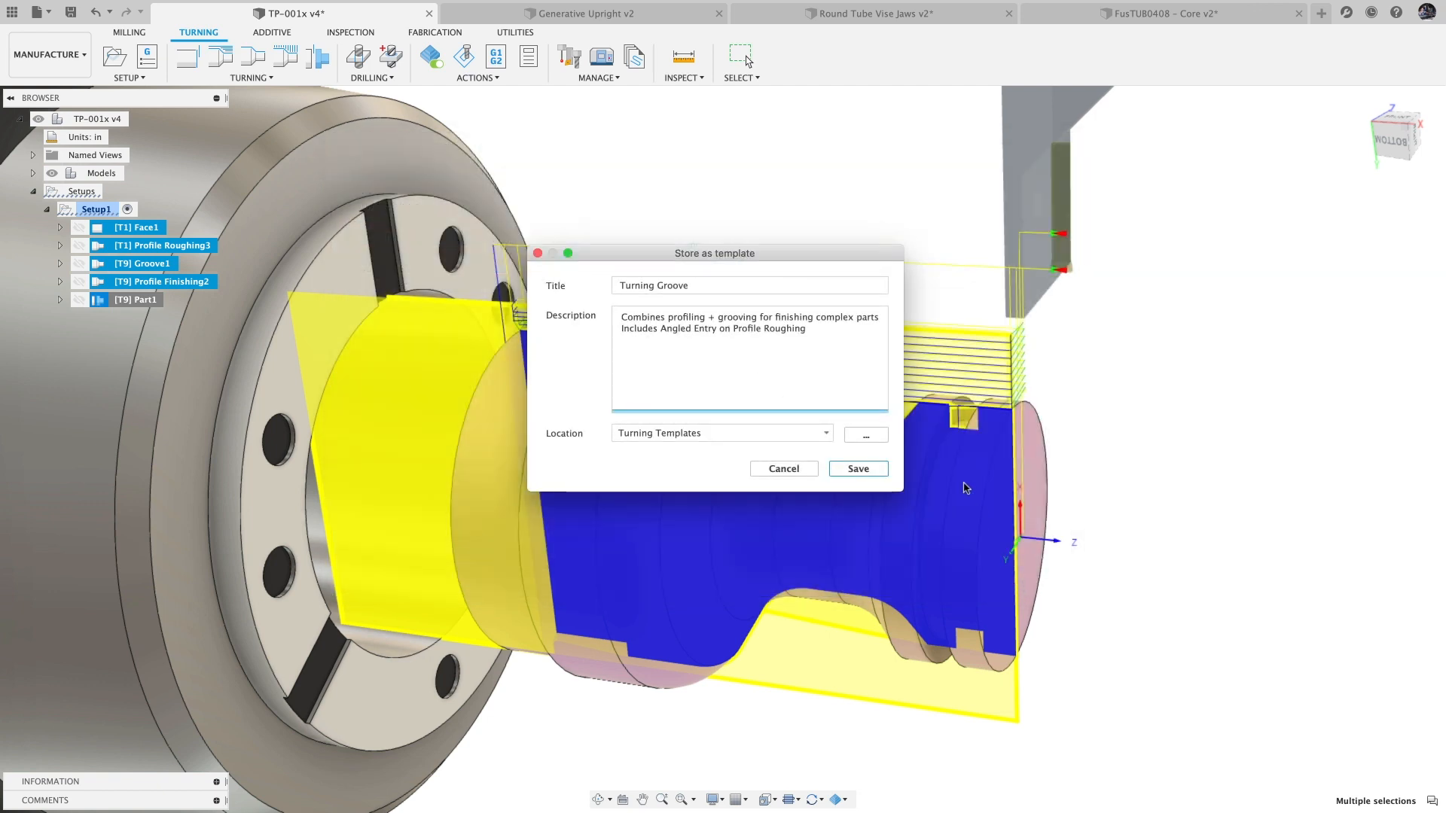
Step: Add the line "Parting Operation Added" to the template's description and save it over the existing Turning Groove template
key("Return")
type("Parting Operation Added")
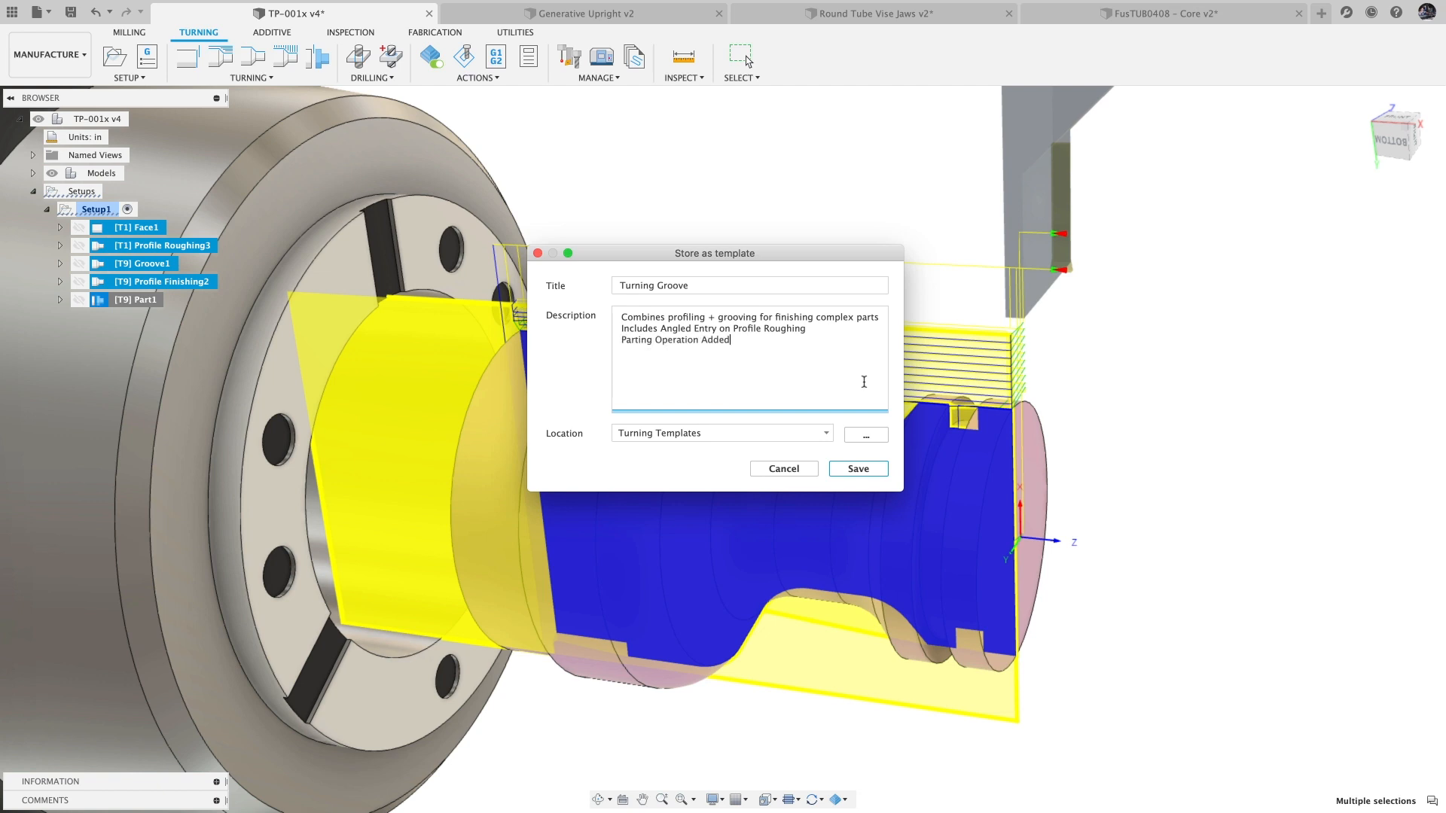
left_click(860, 468)
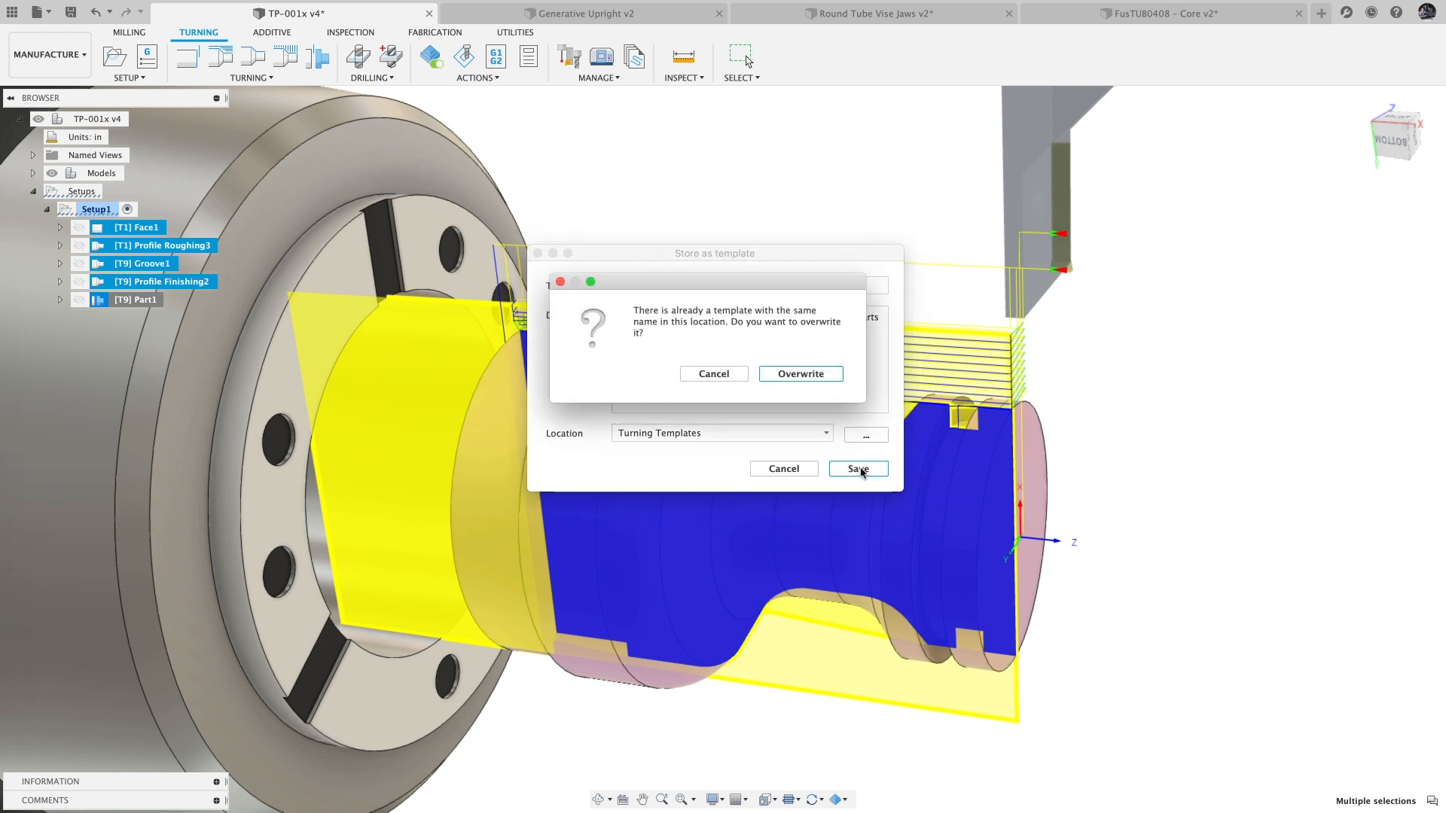
left_click(810, 376)
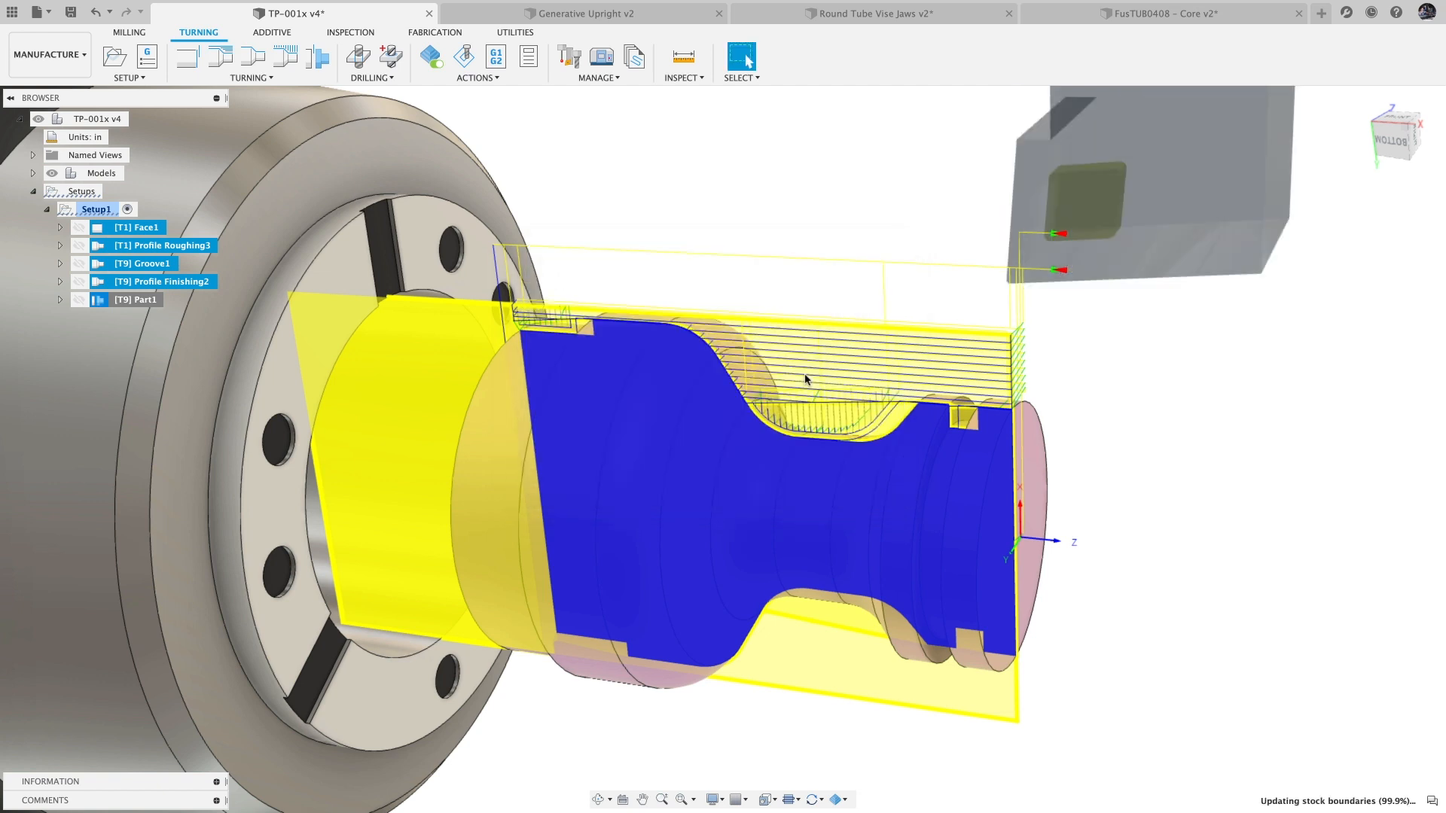
left_click(800, 301)
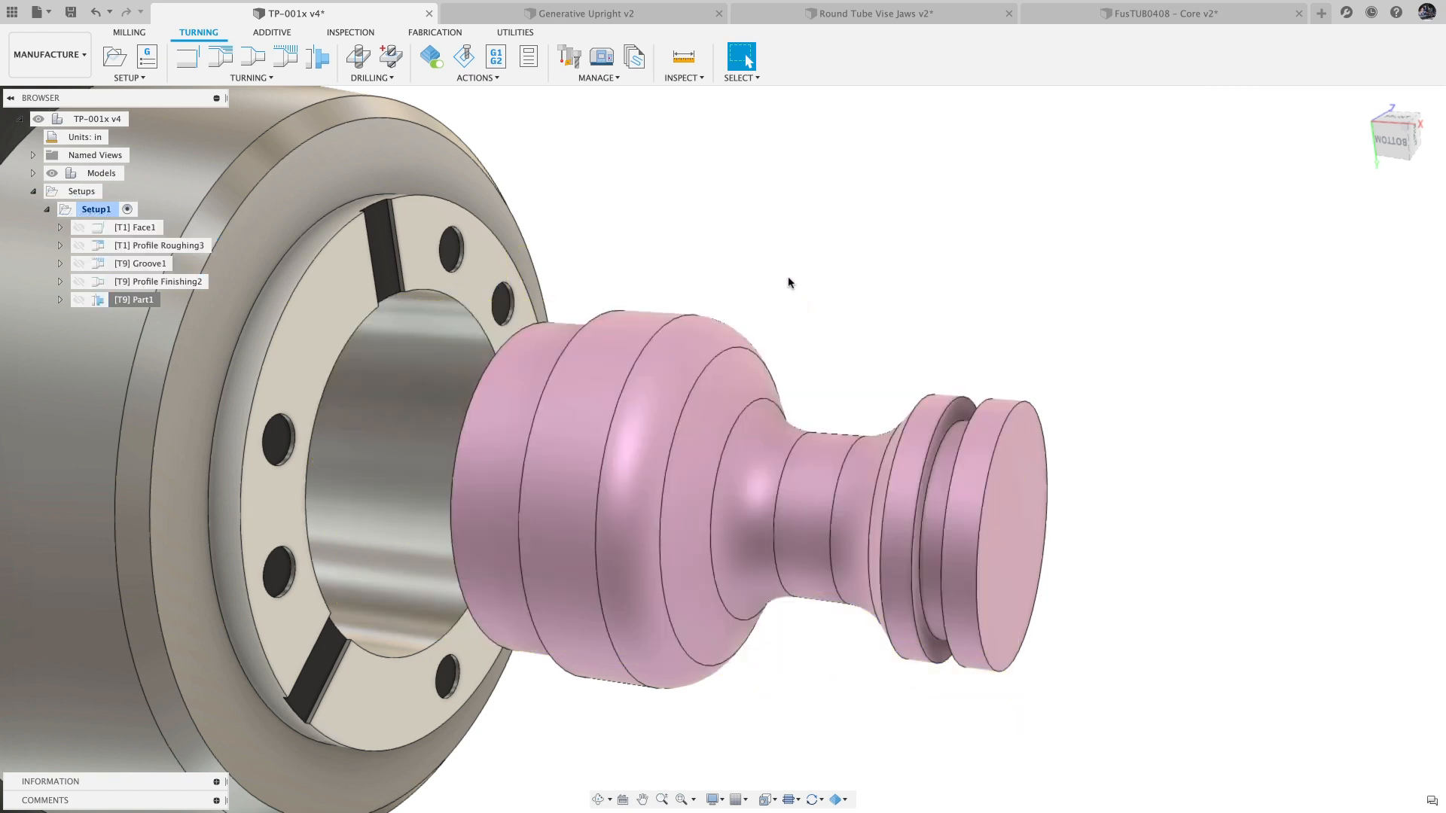
Step: In the Generative Upright document, create a manufacturing model and open it for editing
left_click(629, 13)
left_click(130, 78)
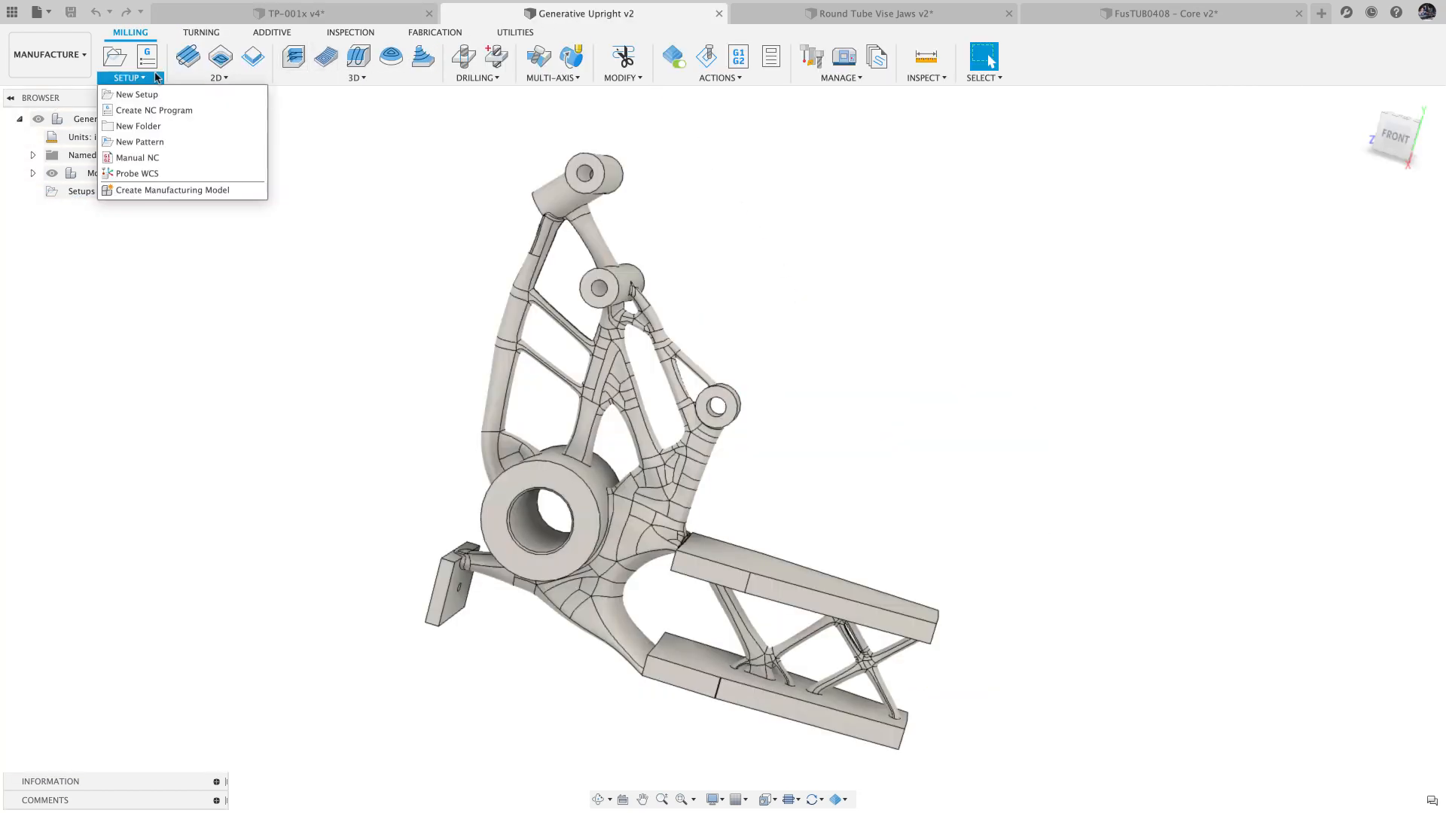
left_click(185, 191)
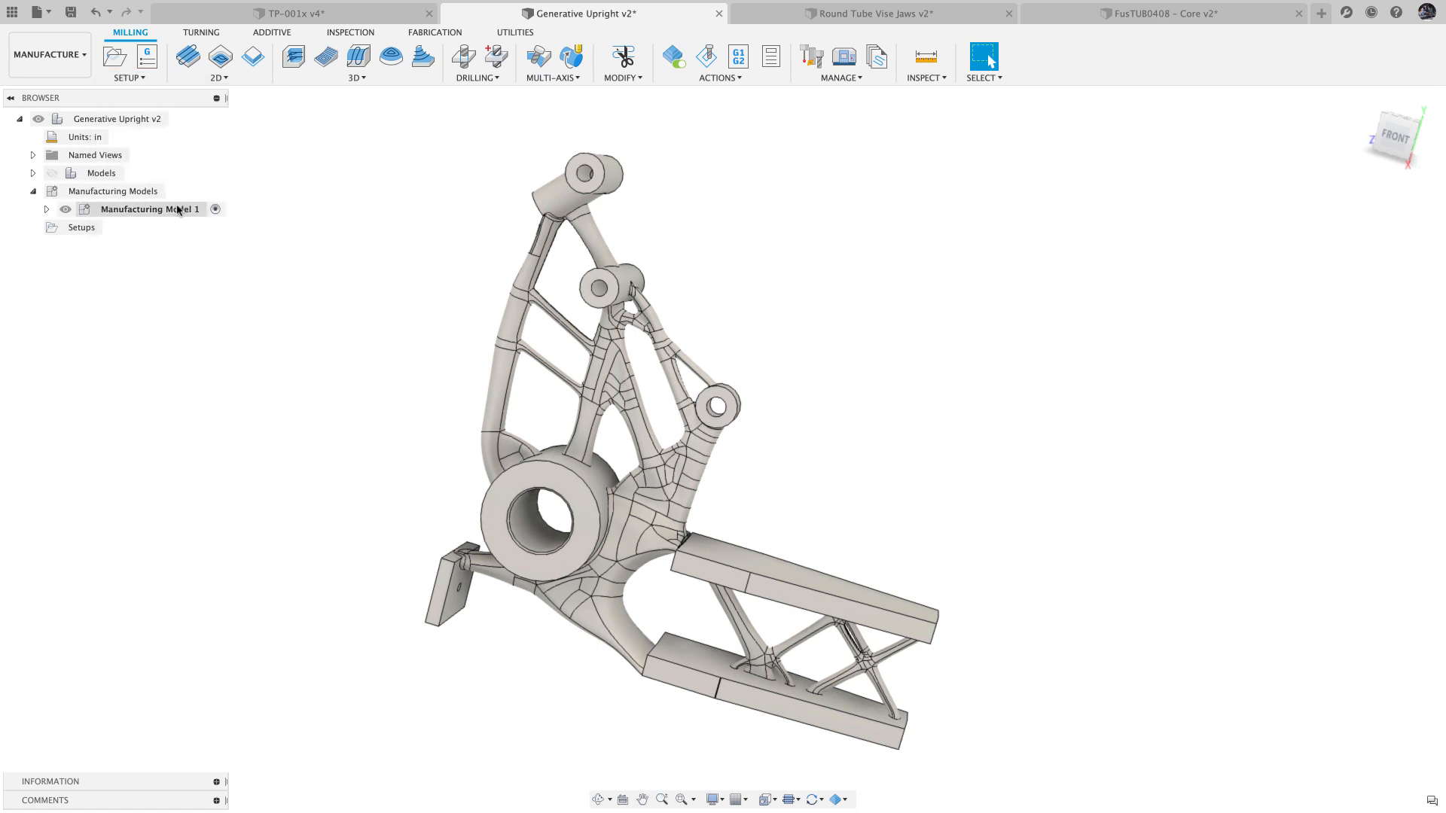
right_click(178, 210)
left_click(194, 218)
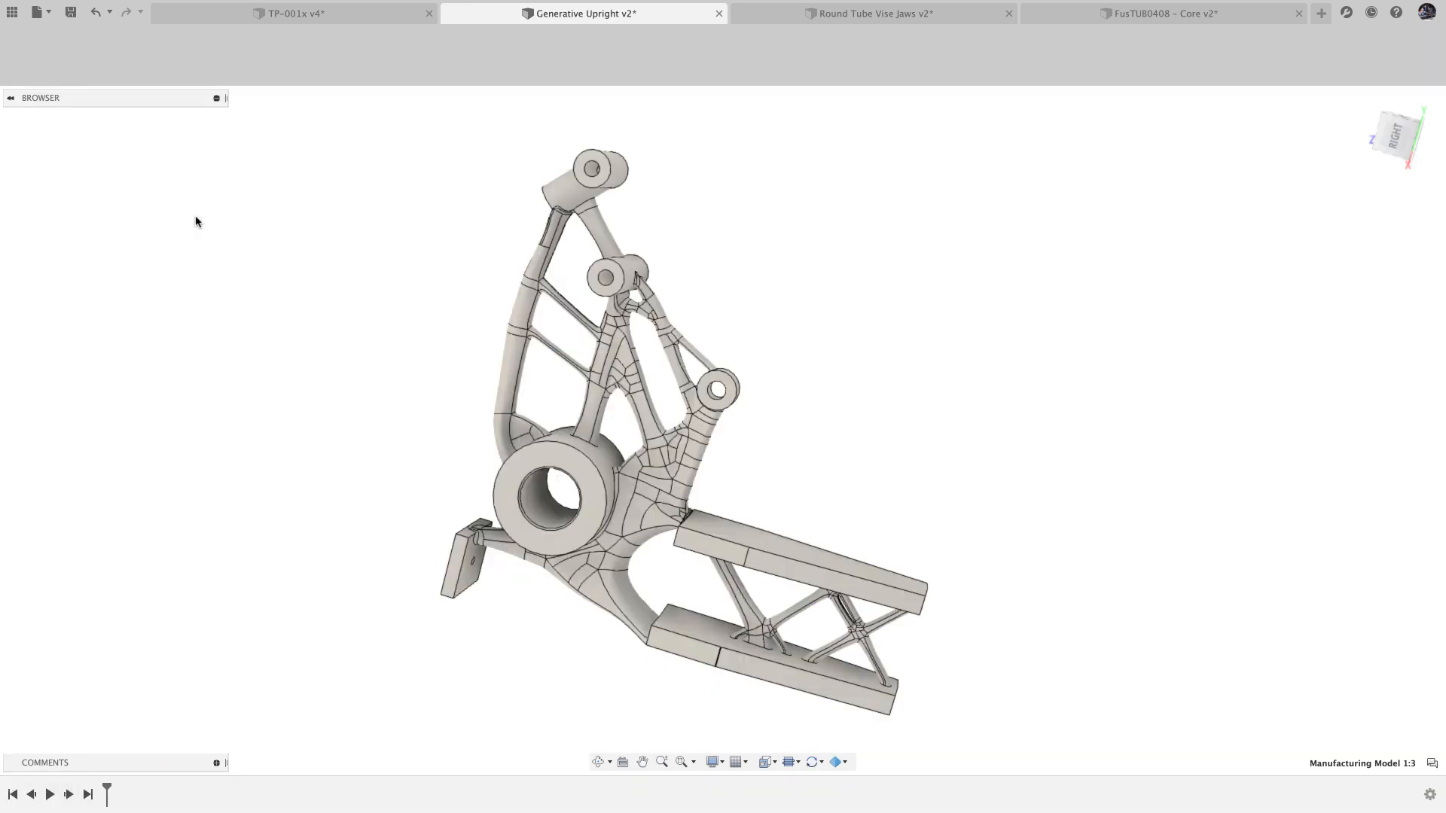
Step: Delete all detected hole features from the upright body using Remove Features
left_click(296, 79)
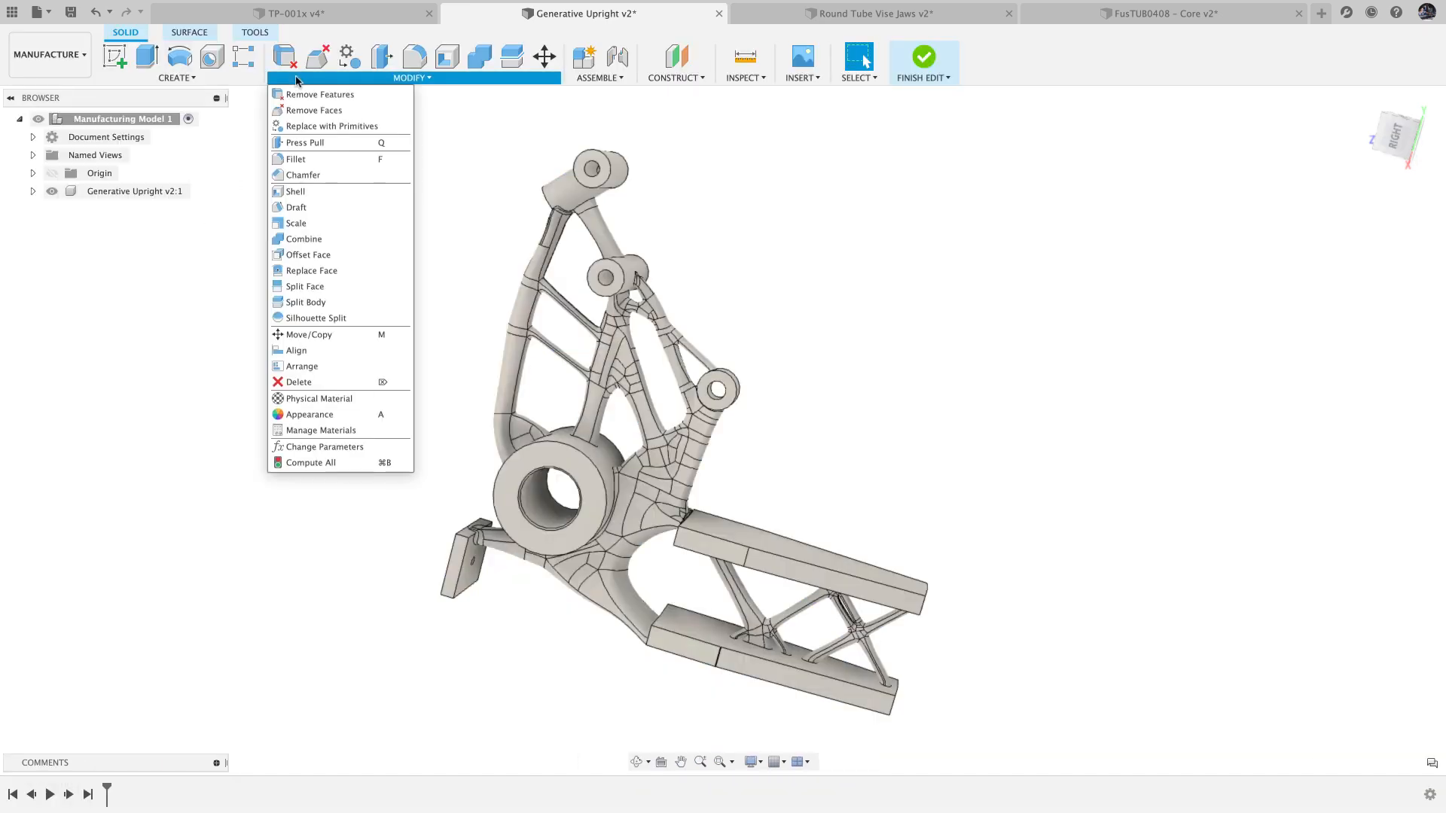
left_click(319, 94)
left_click(1346, 344)
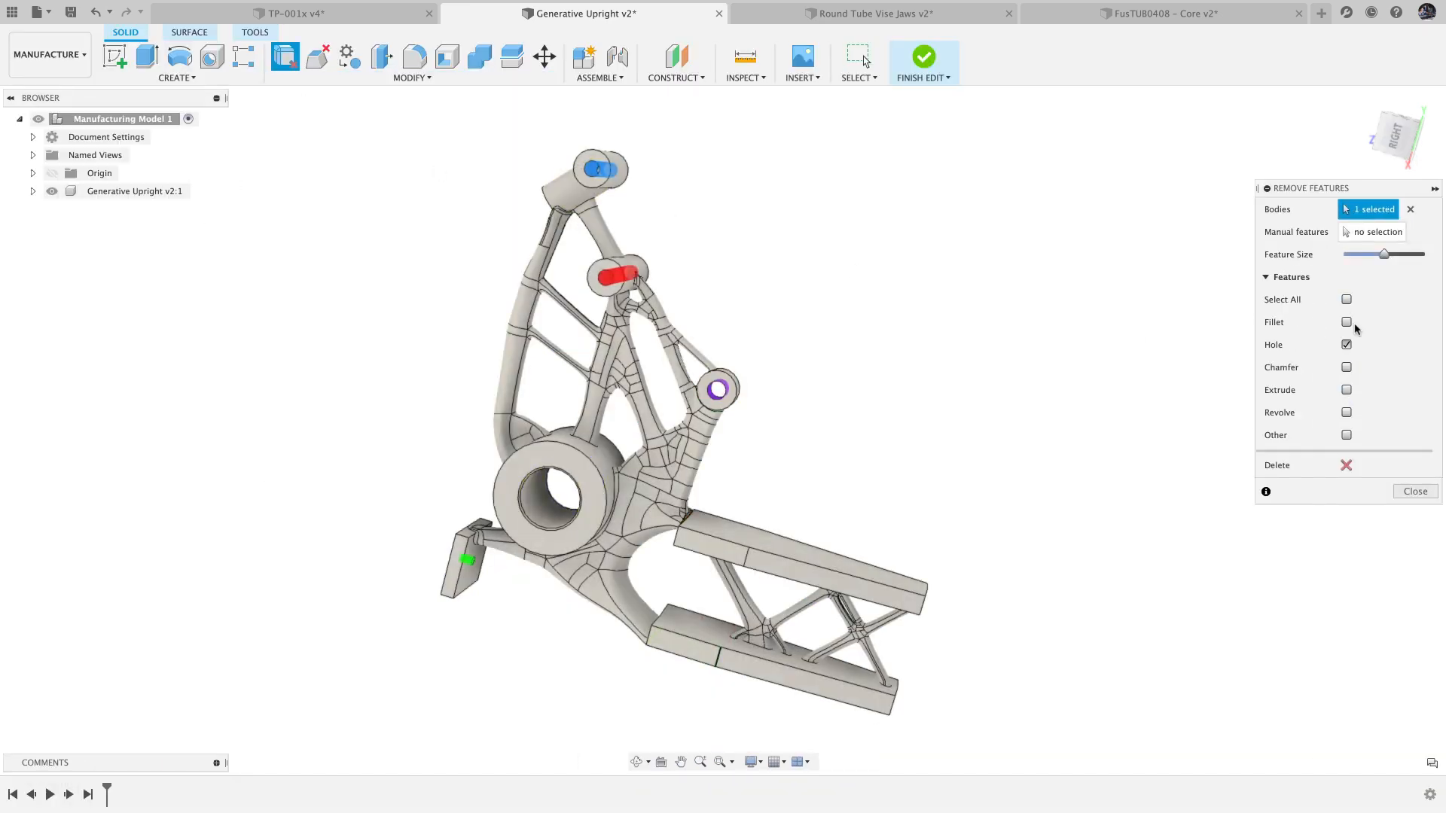
left_click(1346, 466)
left_click(1415, 492)
mouse_move(975, 319)
middle_mouse_down("shift")
mouse_move(555, 256)
mouse_move(610, 192)
mouse_move(577, 501)
middle_mouse_up("shift")
right_click(611, 192)
left_click(600, 150)
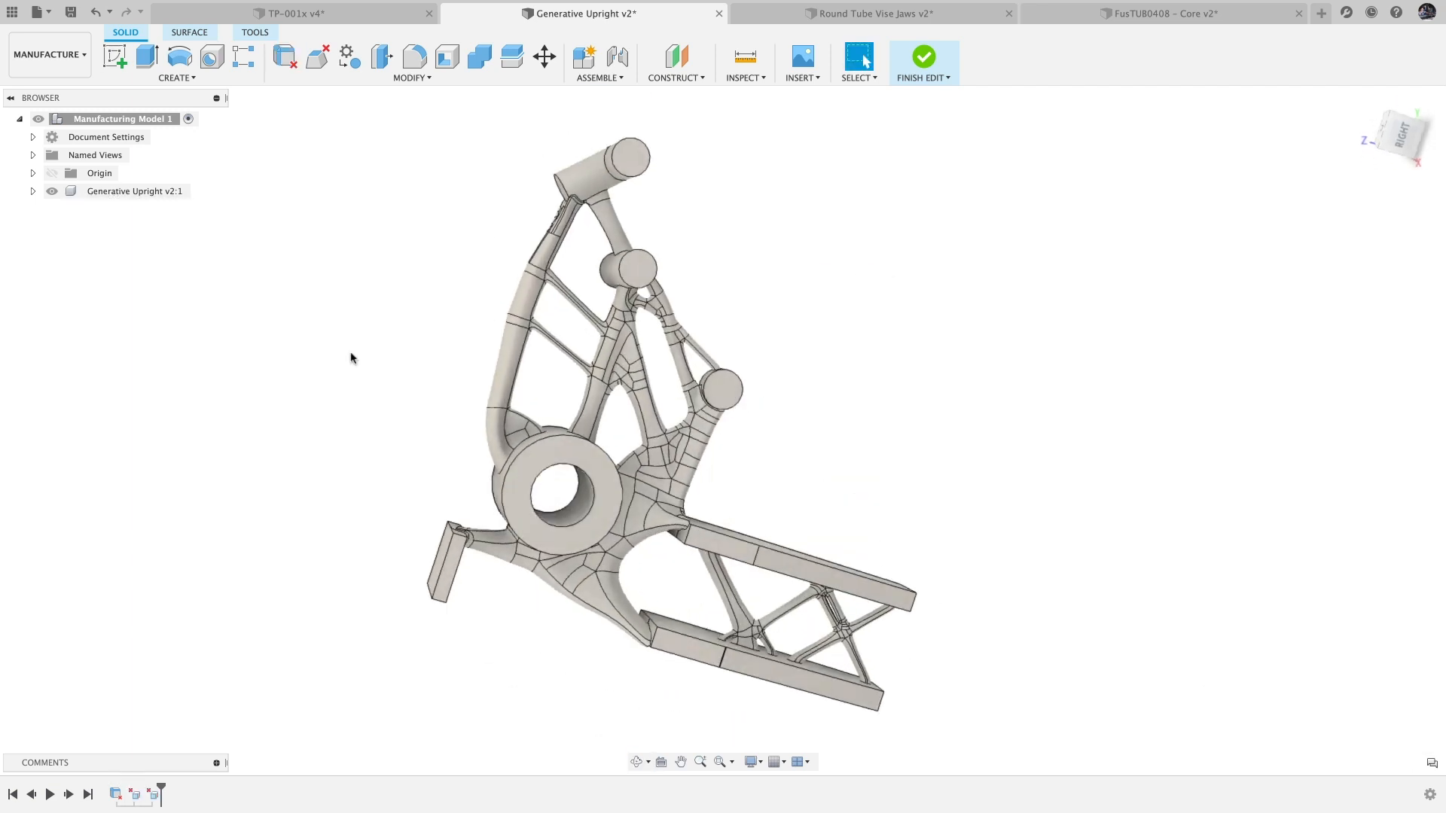
Step: Sketch a center rectangle about 0.44 by 0.43 in on the large hub's end face, centered in its bore
right_click(351, 359)
left_click(332, 415)
left_click(599, 486)
scroll(690, 378, "up", 5)
key("r")
left_click(698, 399)
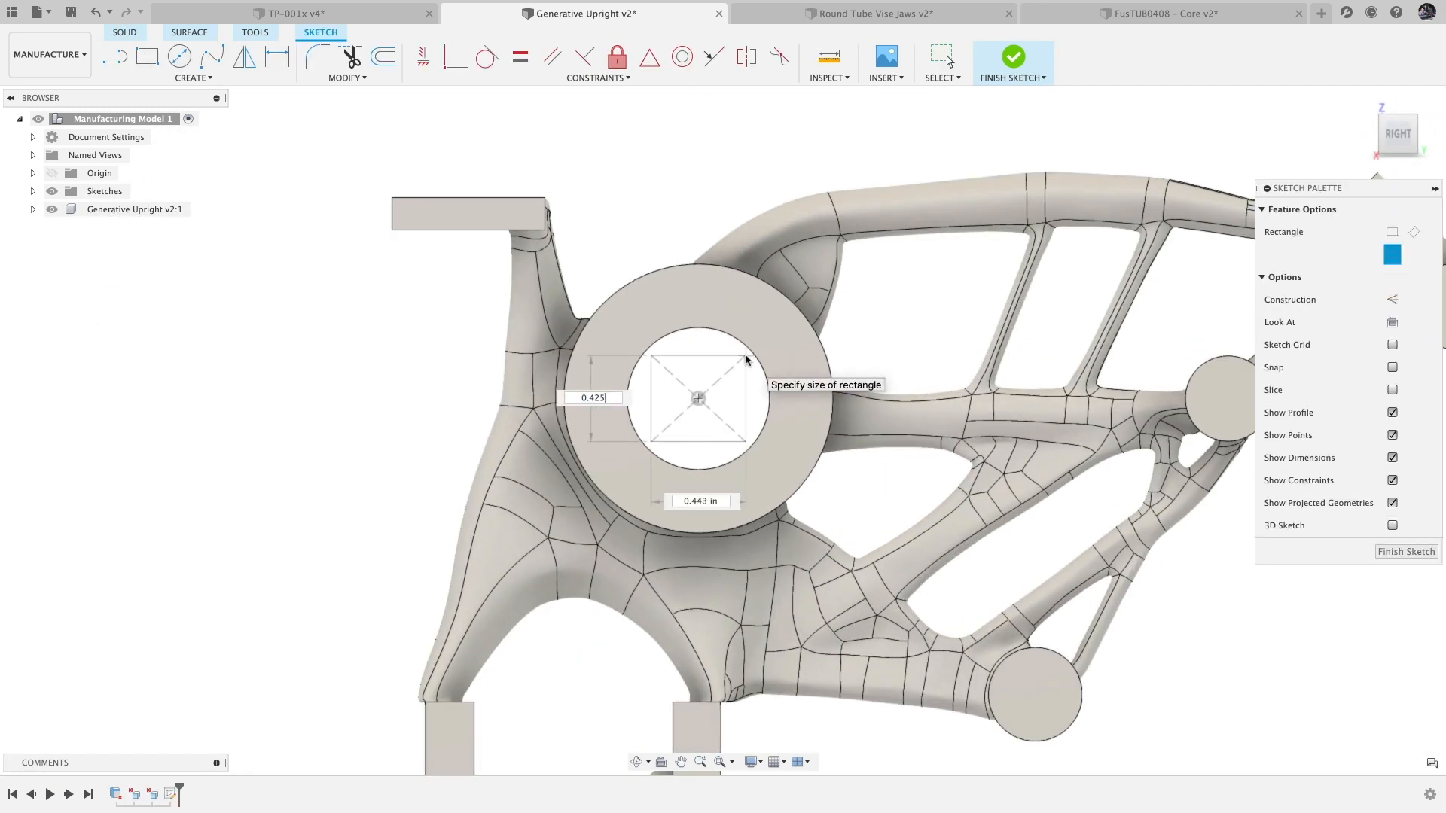
left_click(745, 355)
Step: Project the hub bore's circular edge into the rectangle sketch and finish the sketch
key("p")
left_click(756, 357)
left_click(1369, 281)
left_click(1406, 484)
Step: Extrude the area between the rectangle and the bore edge through the hub, and finish editing the manufacturing model
key("e")
left_click(561, 495)
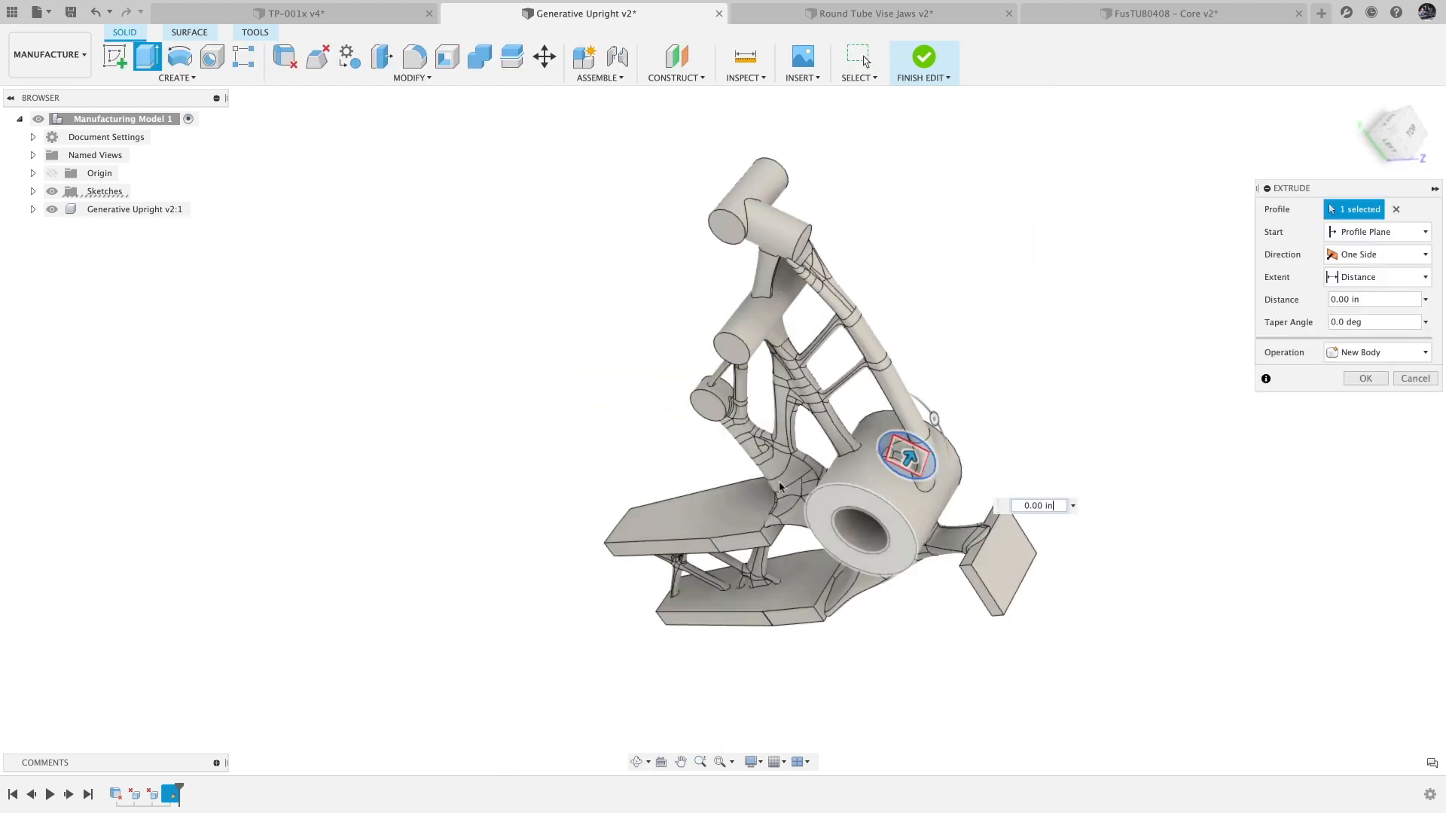
left_click_drag(926, 416, 876, 486)
middle_click_drag(876, 487, 1092, 457, "shift")
left_click(1356, 381)
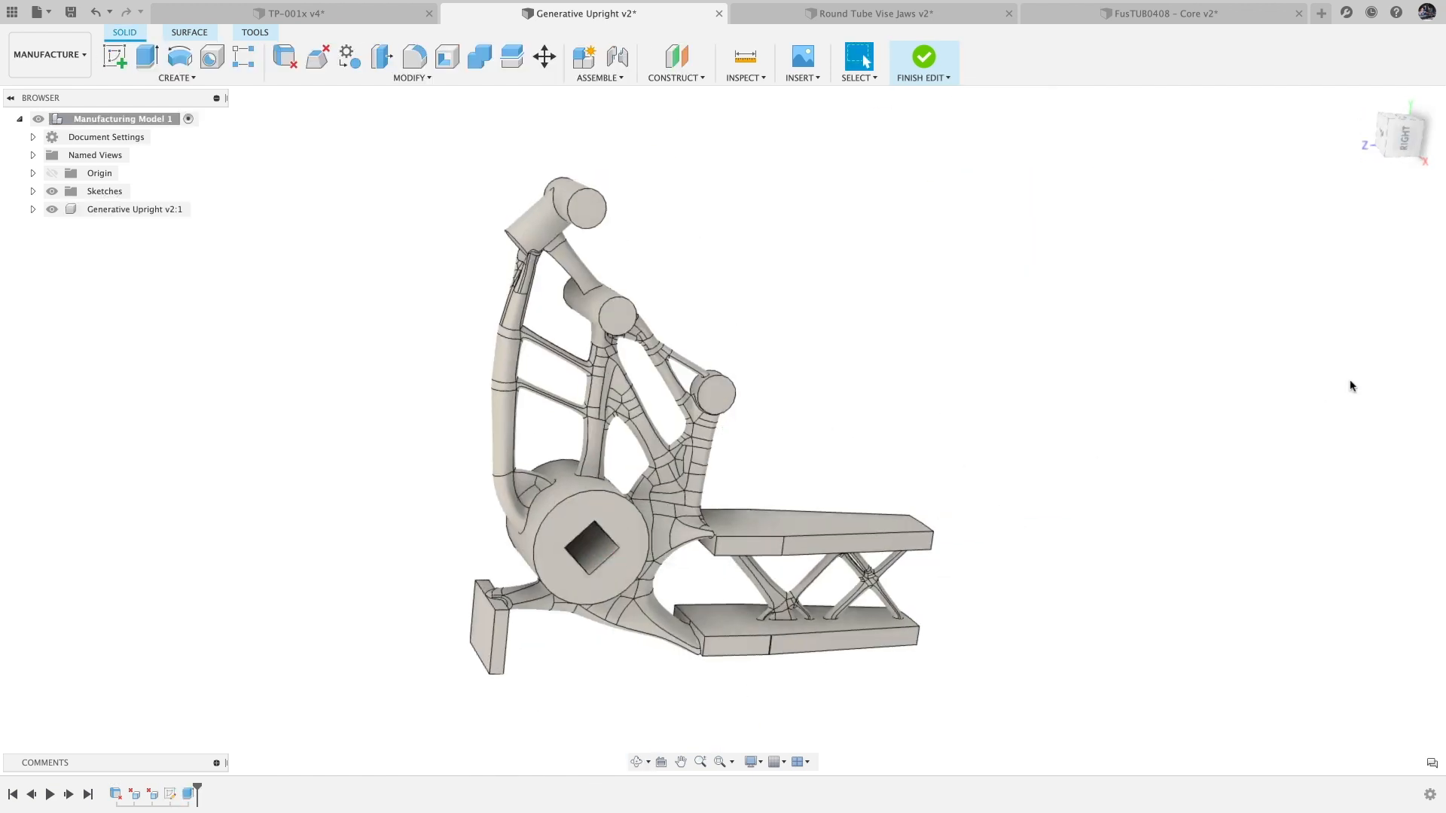
left_click(931, 62)
Step: Rename the manufacturing model by adding "Additive" in front of its name
double_click(173, 208)
key("Home")
type("Additive")
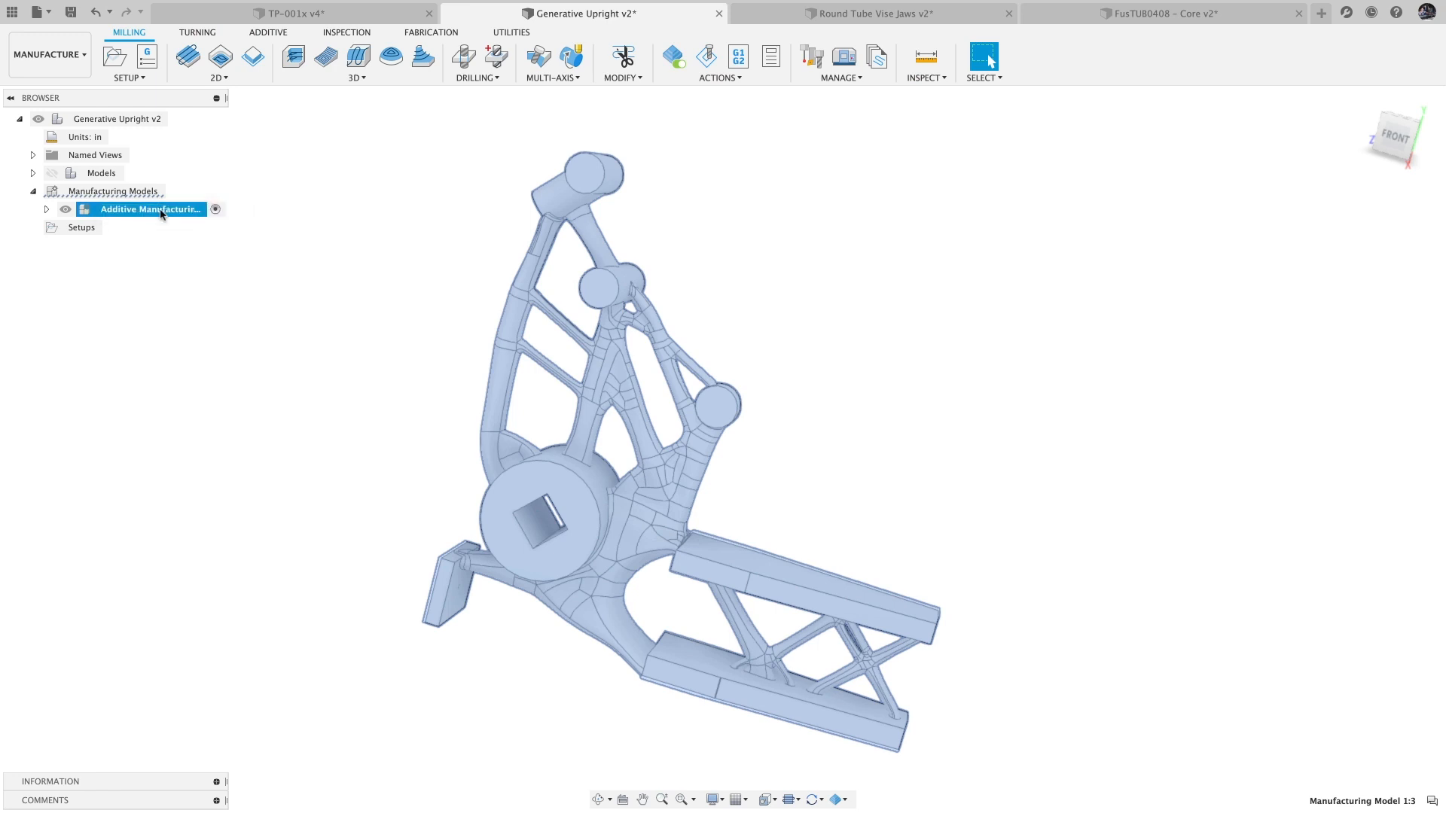
key("Return")
Step: Create a second manufacturing model in the Generative Upright document
left_click(129, 78)
left_click(129, 190)
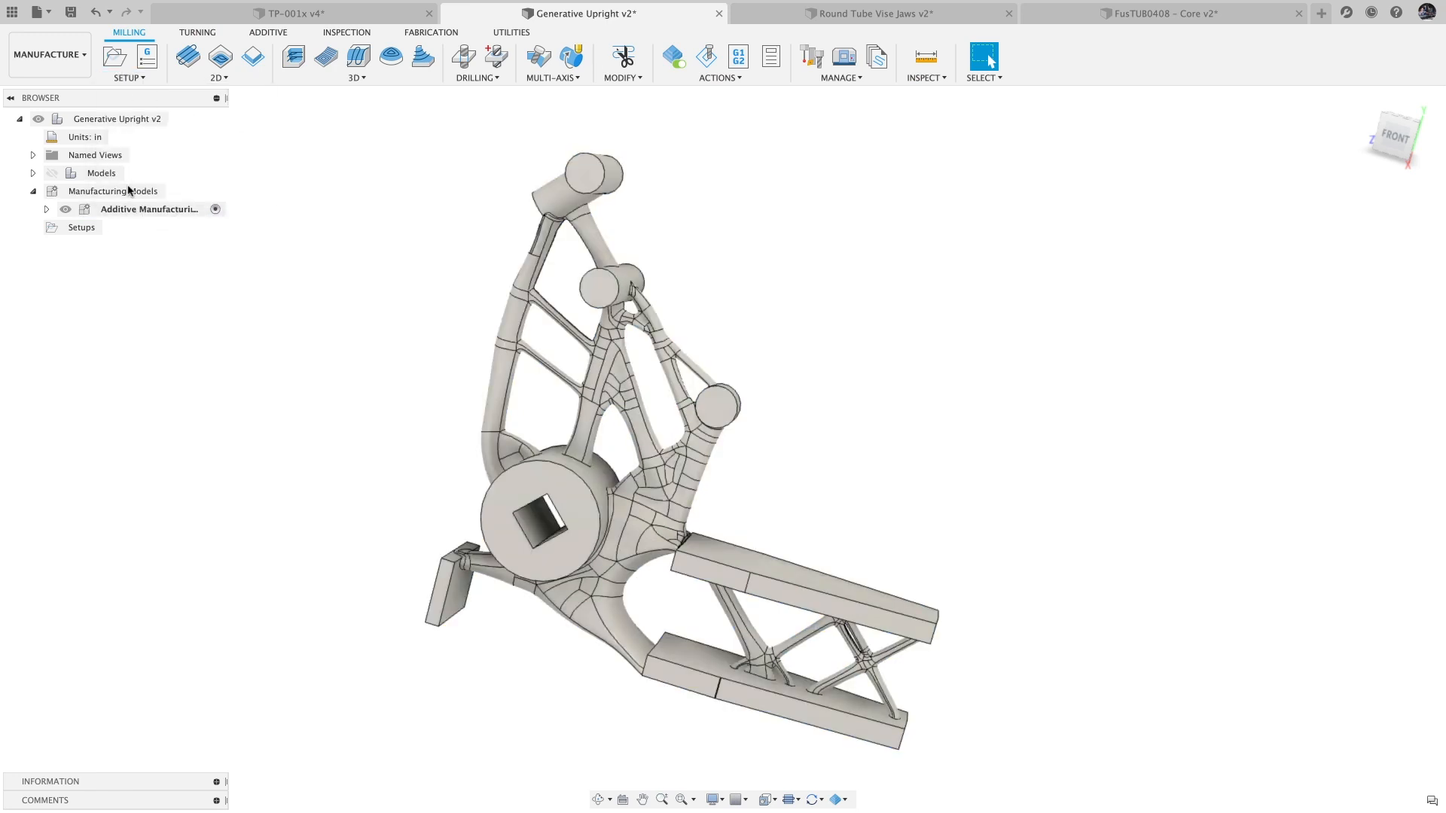
left_click(129, 225)
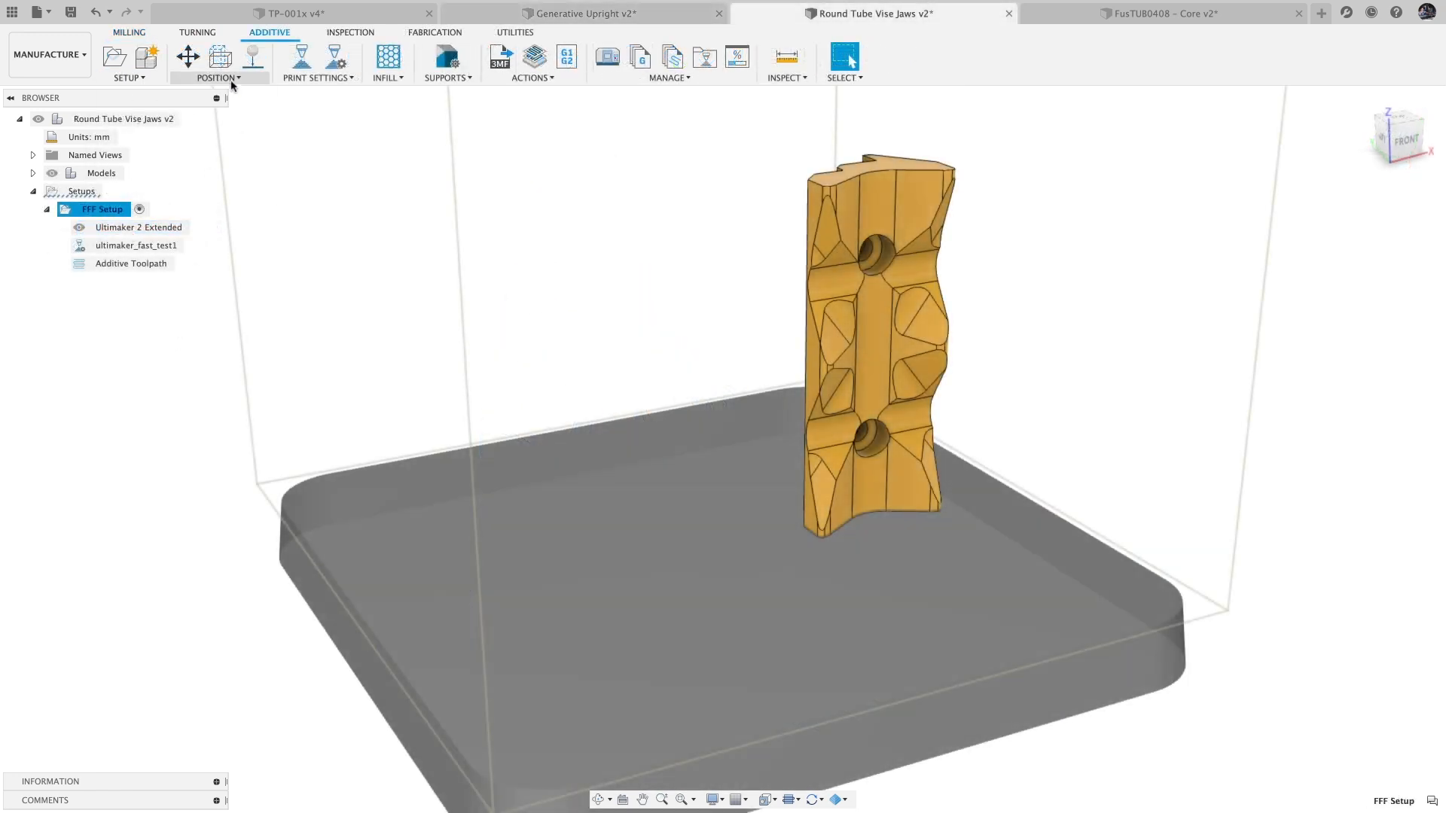
Step: Start an automatic orientation for the round tube vise jaw with a smallest rotation of 10 deg
left_click(231, 79)
left_click(235, 129)
left_click(827, 274)
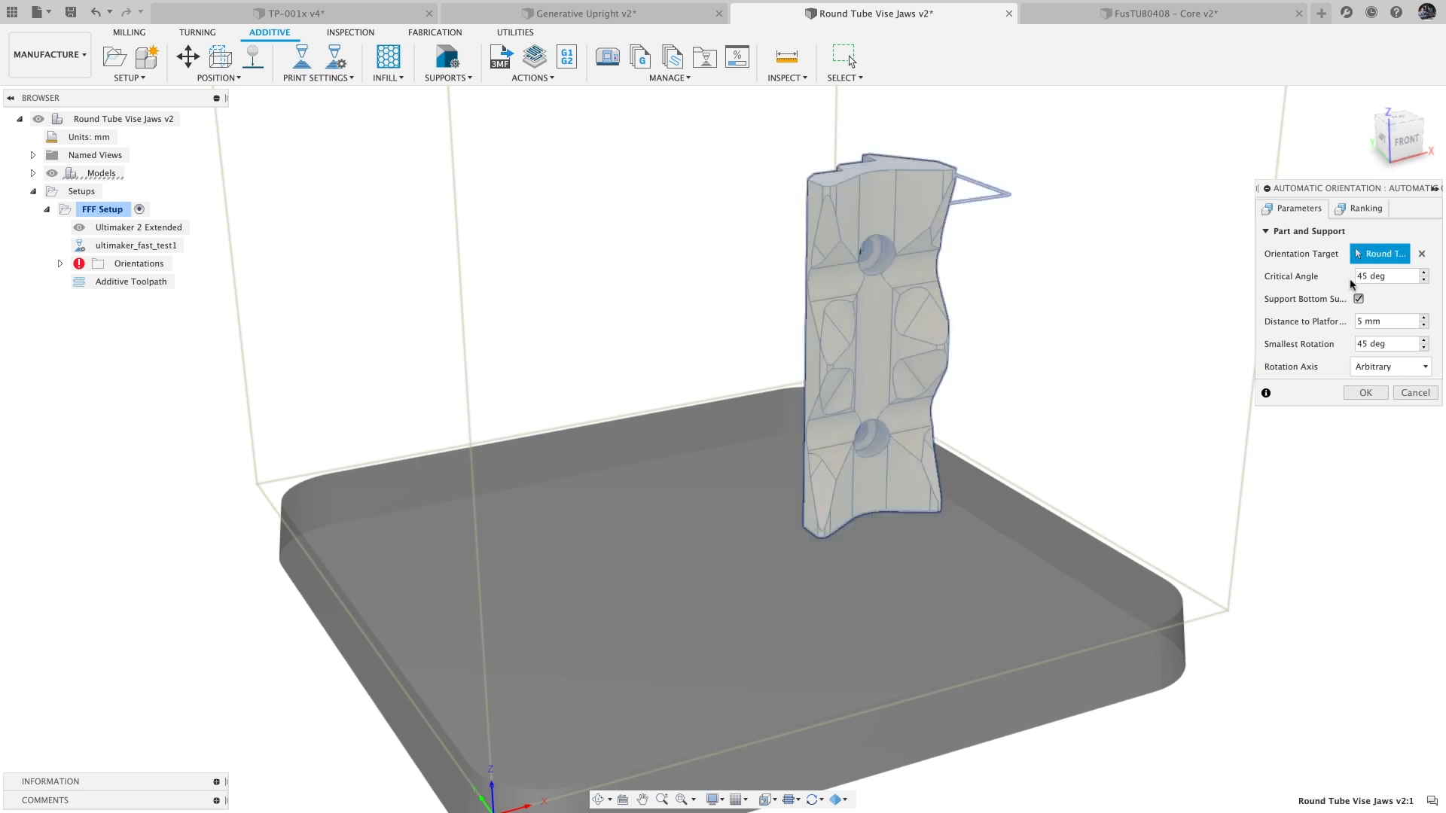
double_click(1356, 343)
type("10")
Step: Rank Support Volume Low and Support Area High, adjust the Bounding Box Volume and Part Height rankings, and create the orientation
left_click(1360, 209)
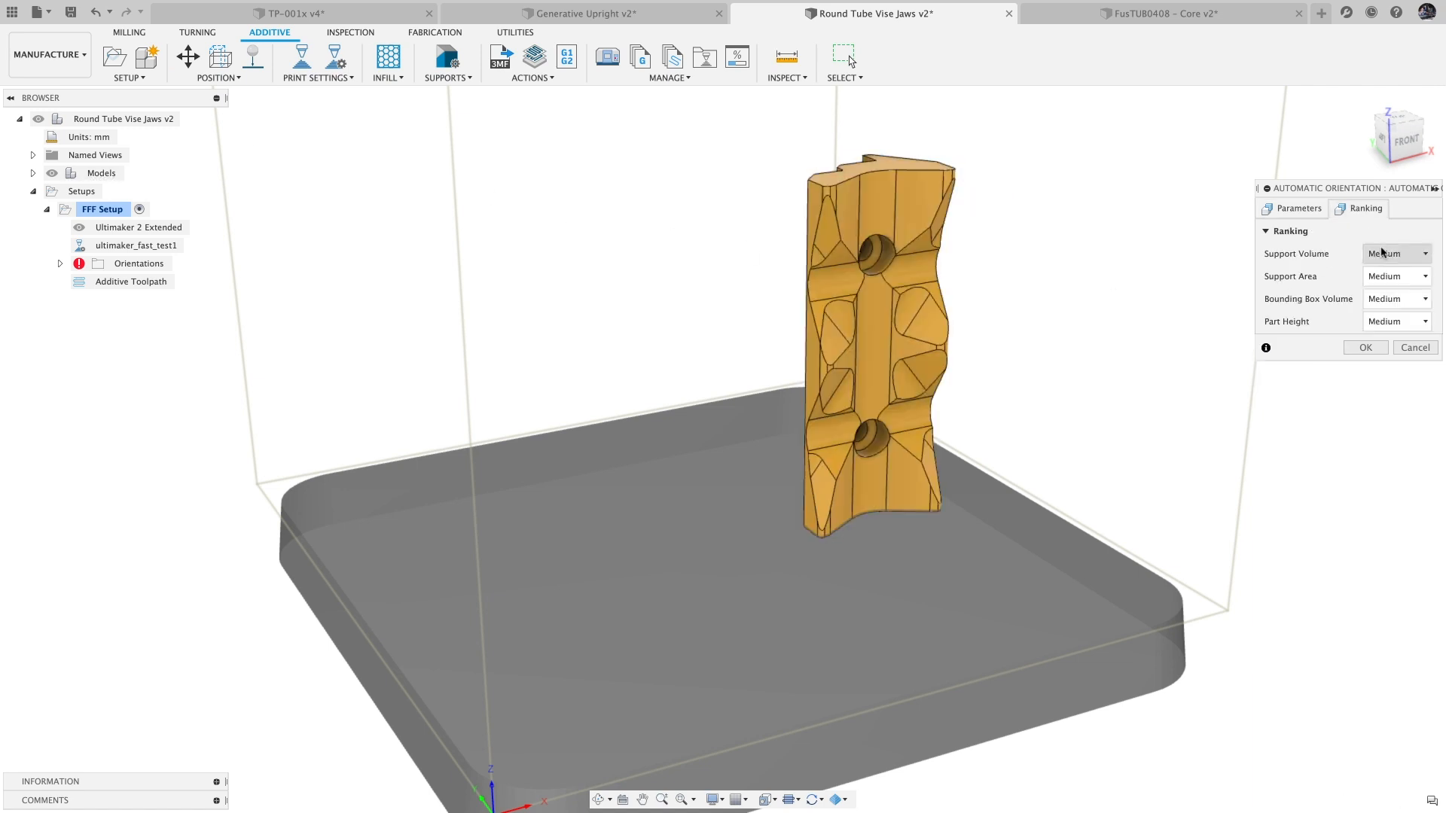
left_click(1384, 276)
left_click(1384, 364)
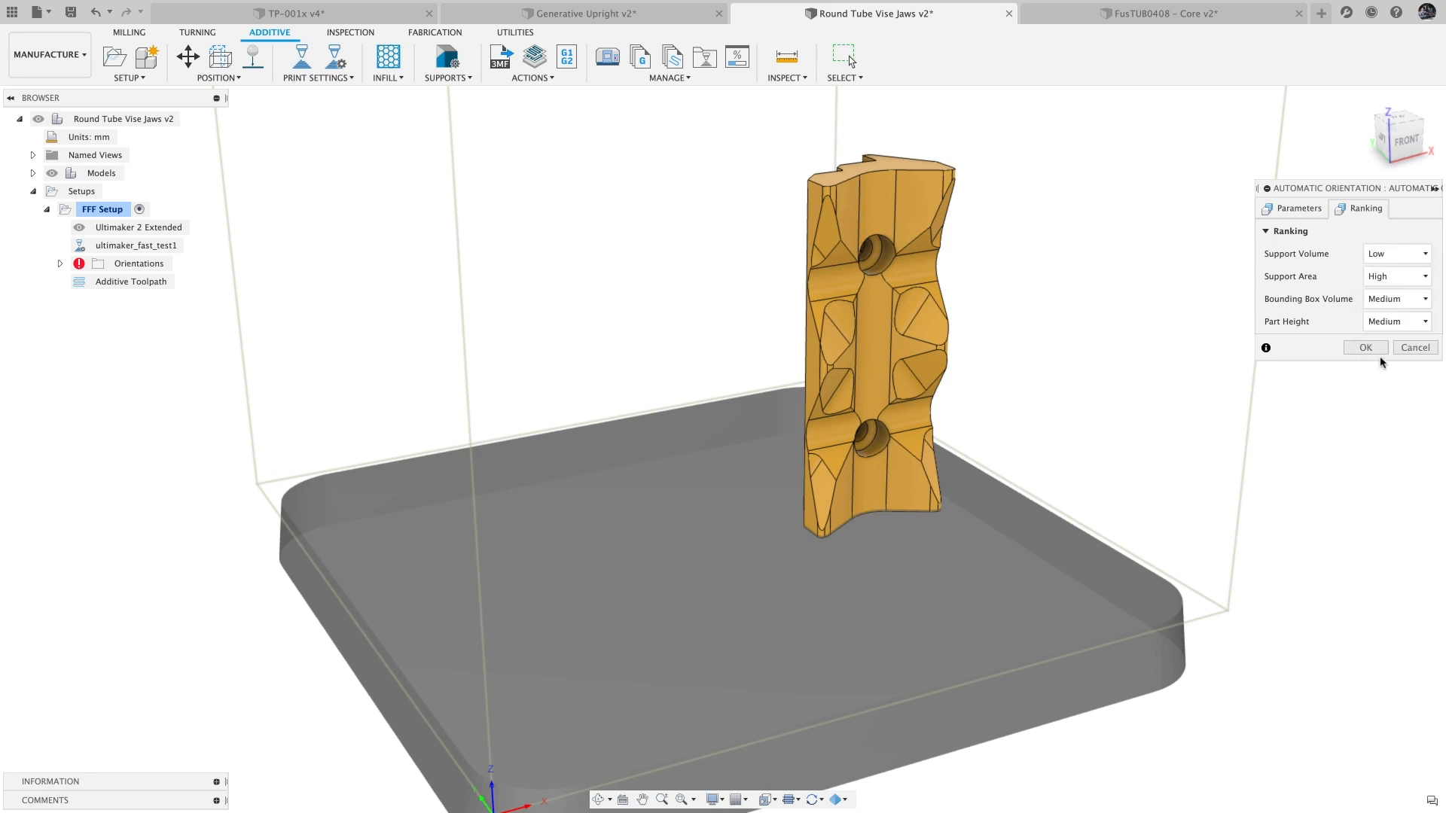
left_click(1384, 300)
left_click(1385, 317)
left_click(1384, 318)
left_click(1389, 411)
left_click(1367, 348)
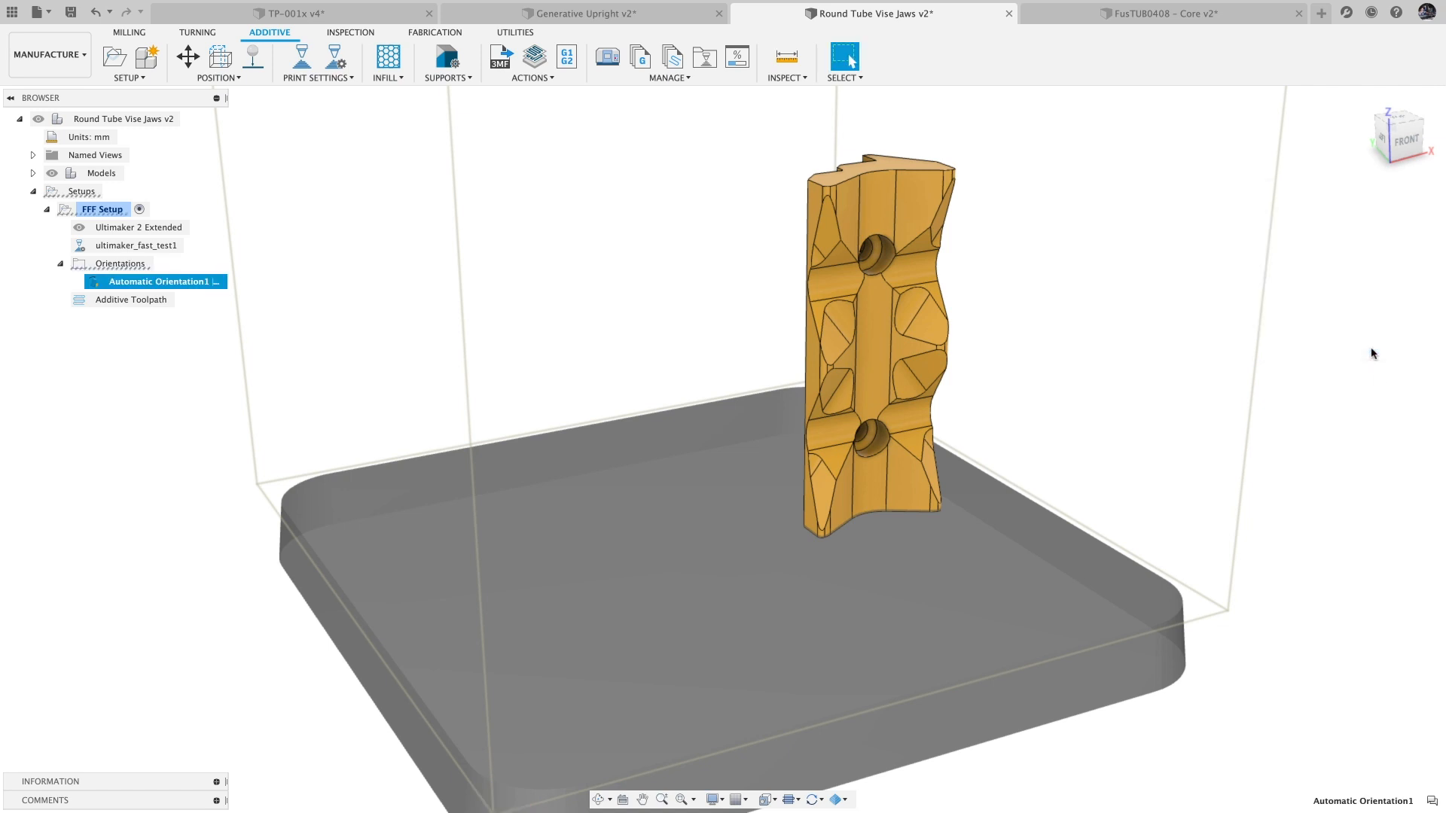
Step: Store the automatic orientation as a template titled "FFF Additive Orientation", with a description about reducing build height to decrease likelihood of failure
right_click(214, 281)
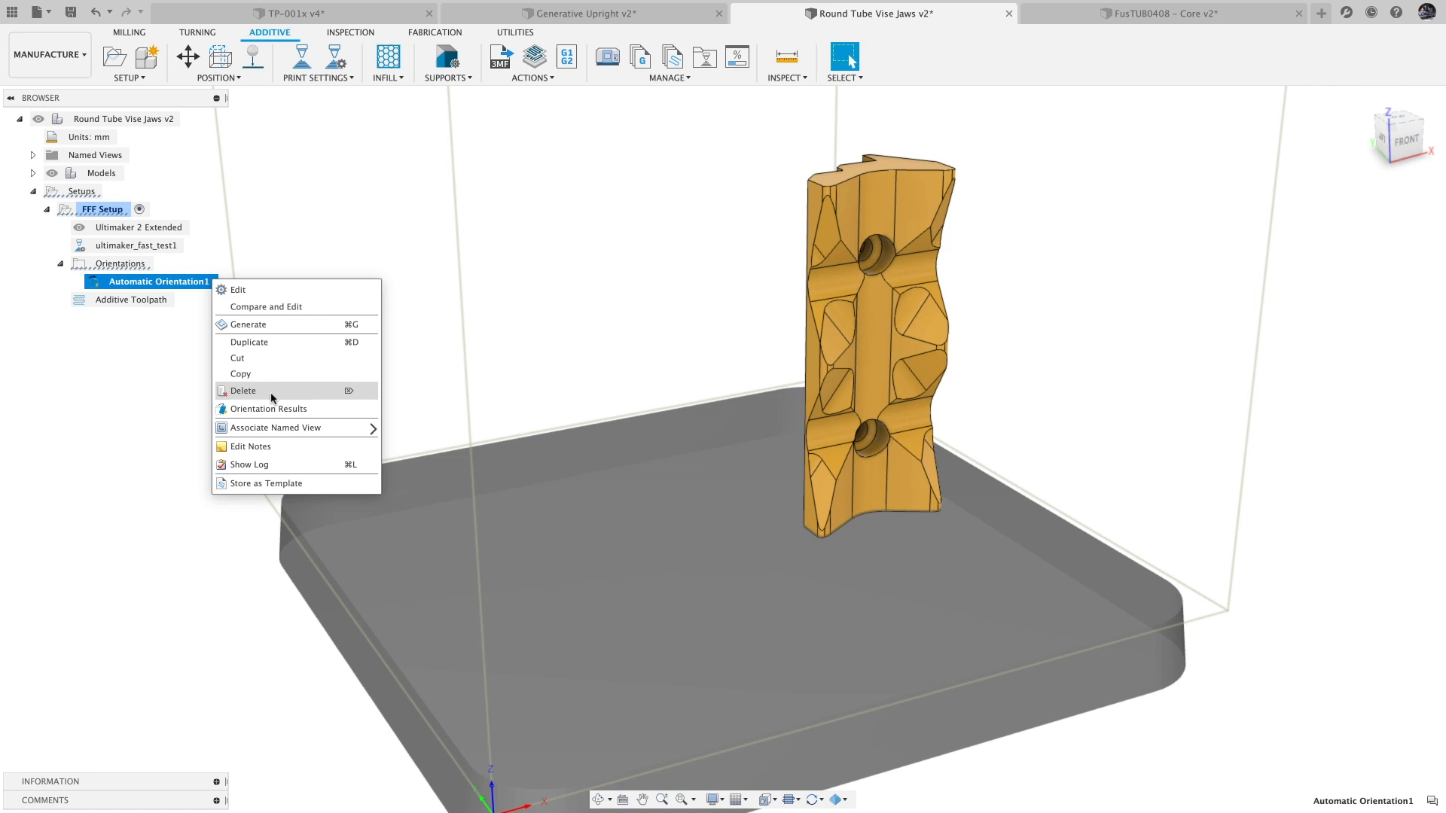
left_click(298, 485)
key("super+a")
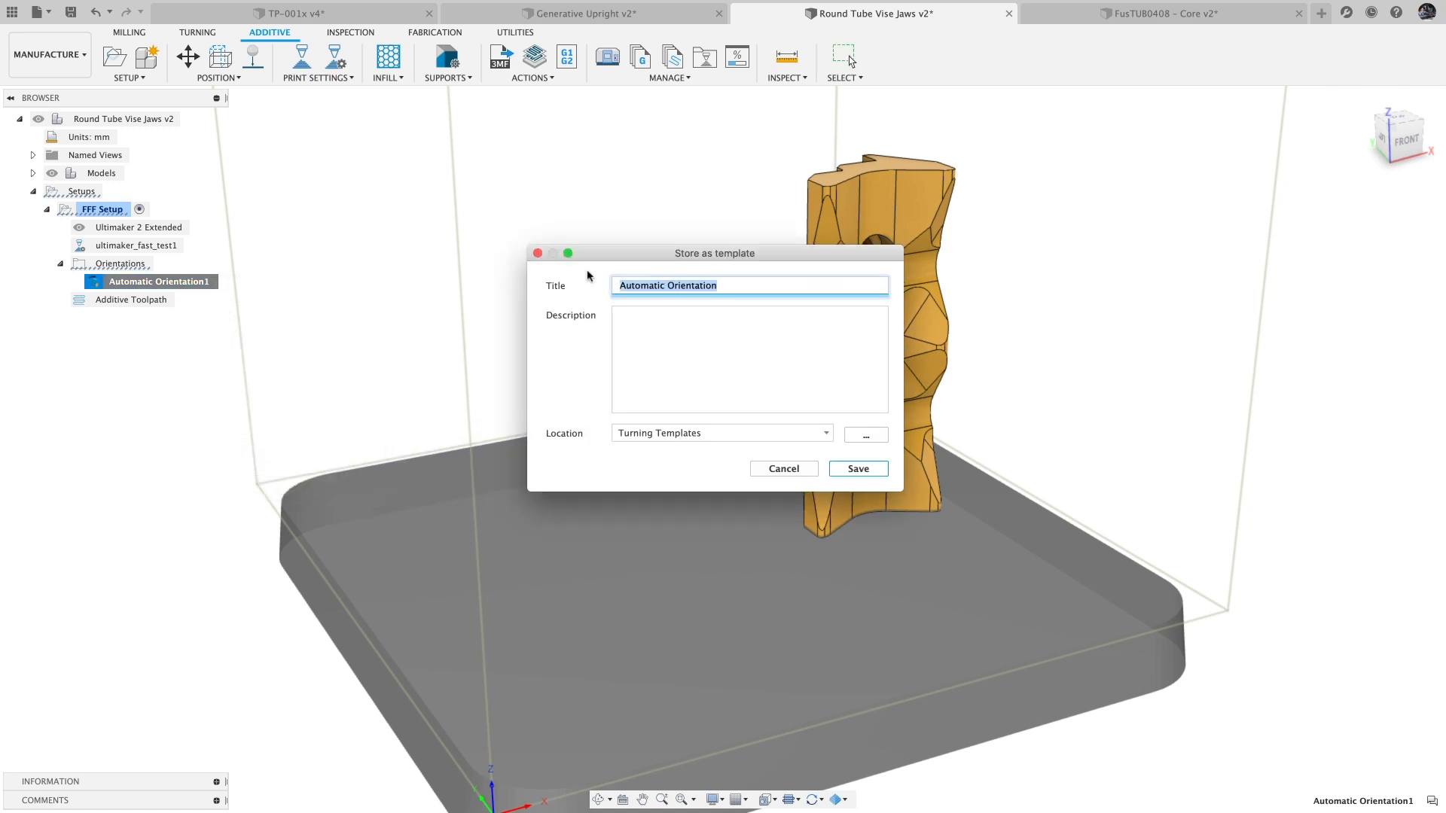
type("FFF Additive Orientation")
left_click(667, 336)
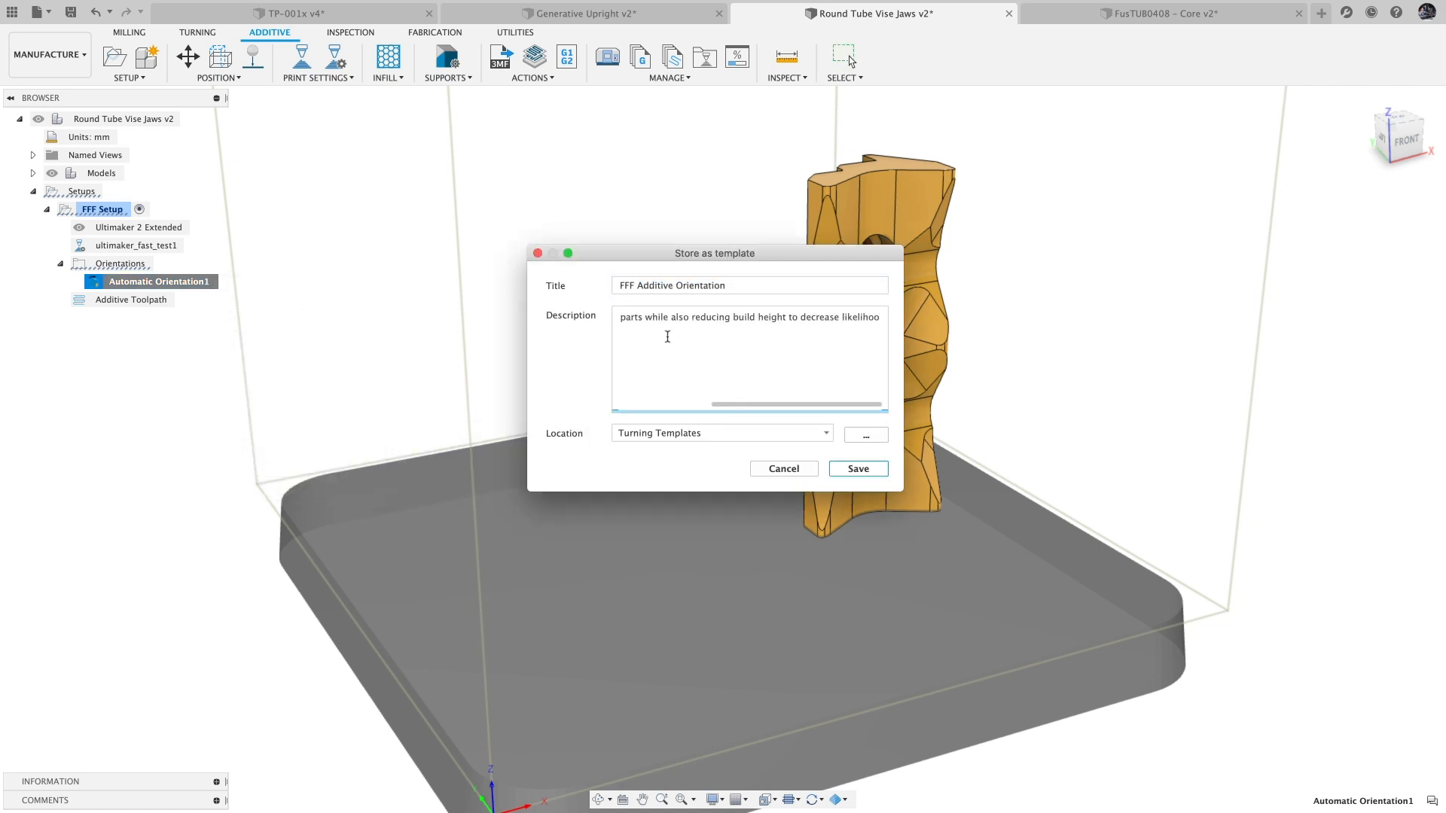
type("od of failure")
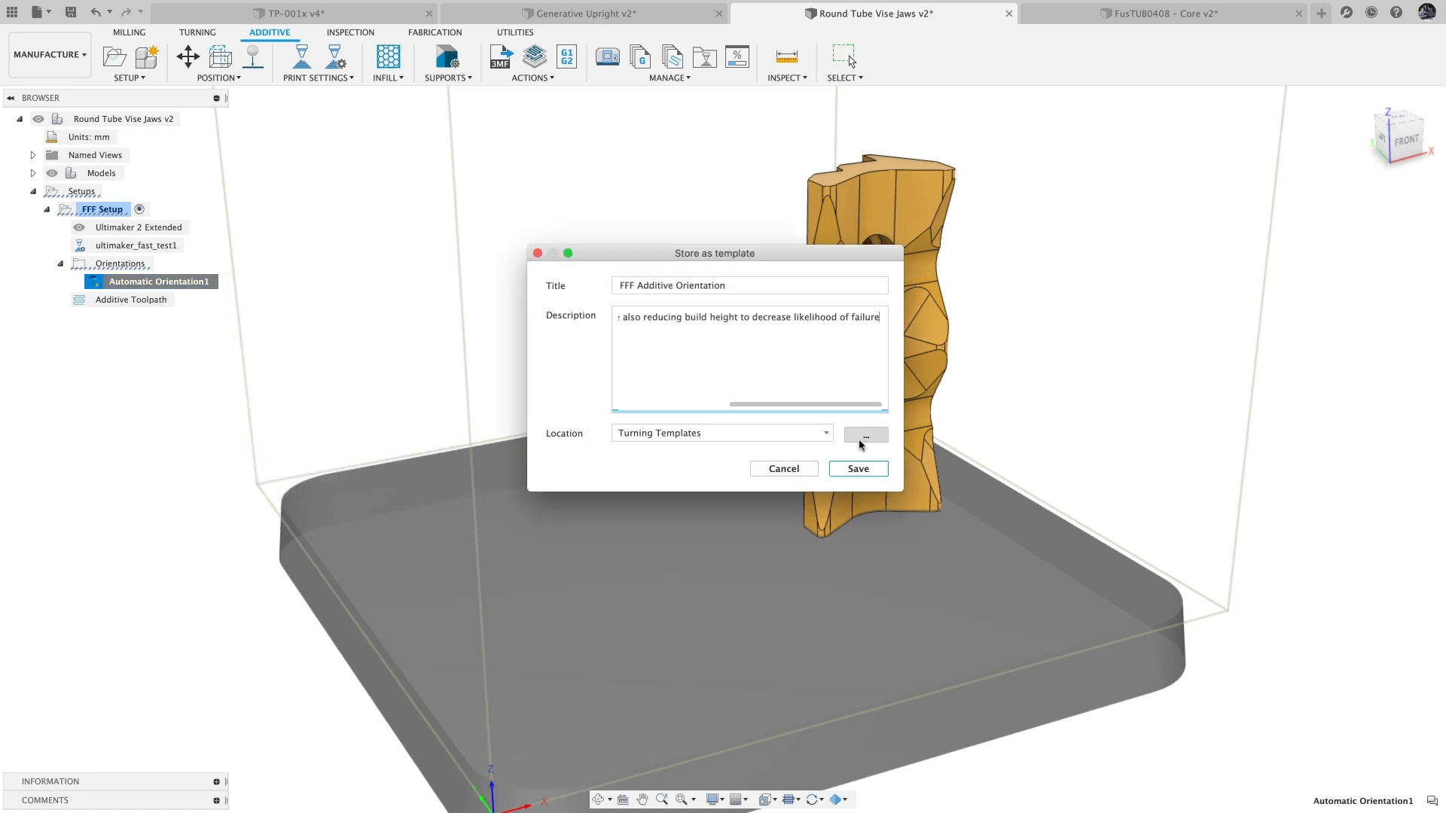
Step: Save the orientation template in a new folder named "Additive Orientation" under the Cloud location
left_click(870, 439)
left_click(437, 248)
right_click(437, 248)
left_click(445, 253)
type("Add")
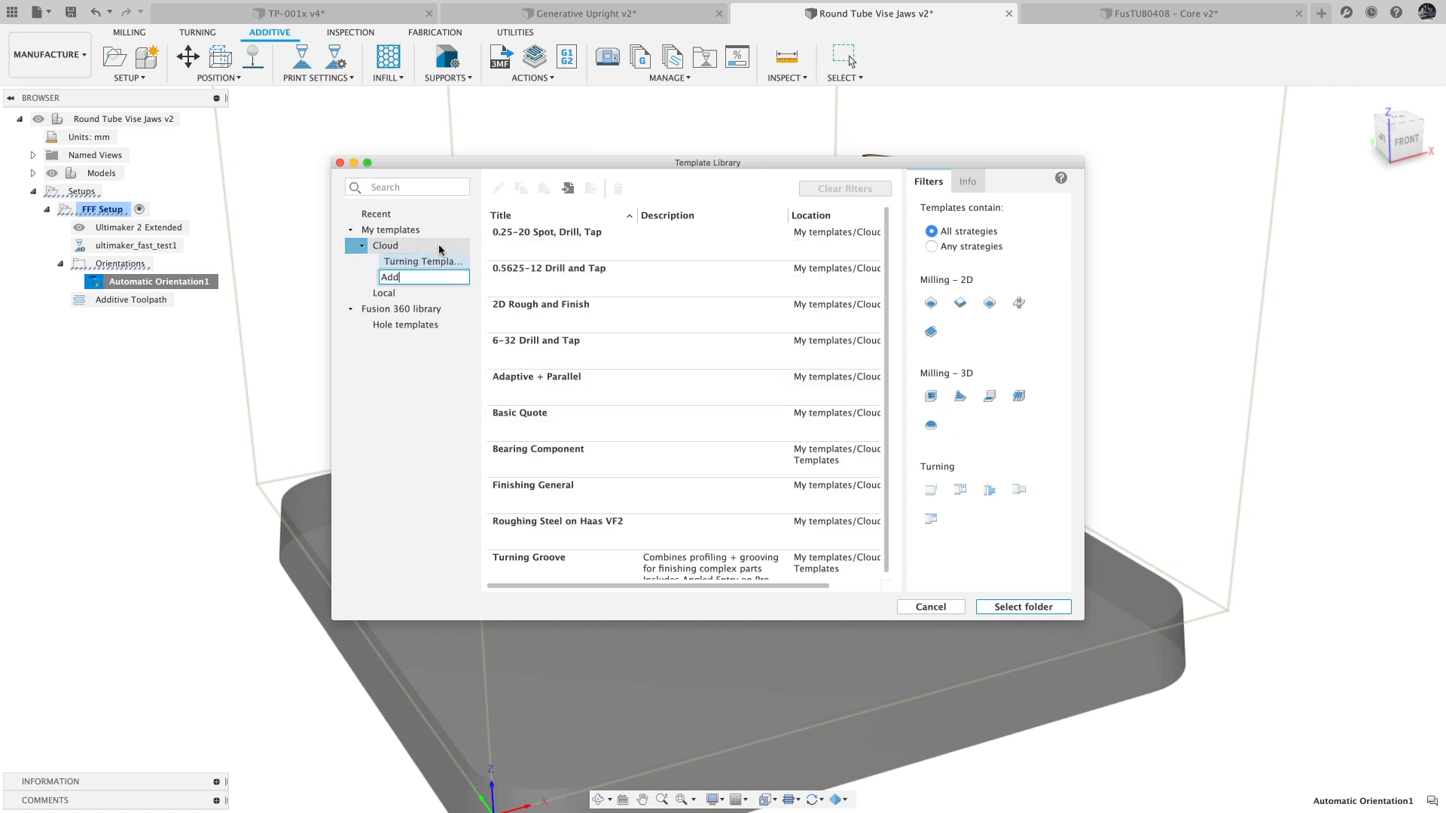
type("itive Orientation")
key("Return")
left_click(1024, 607)
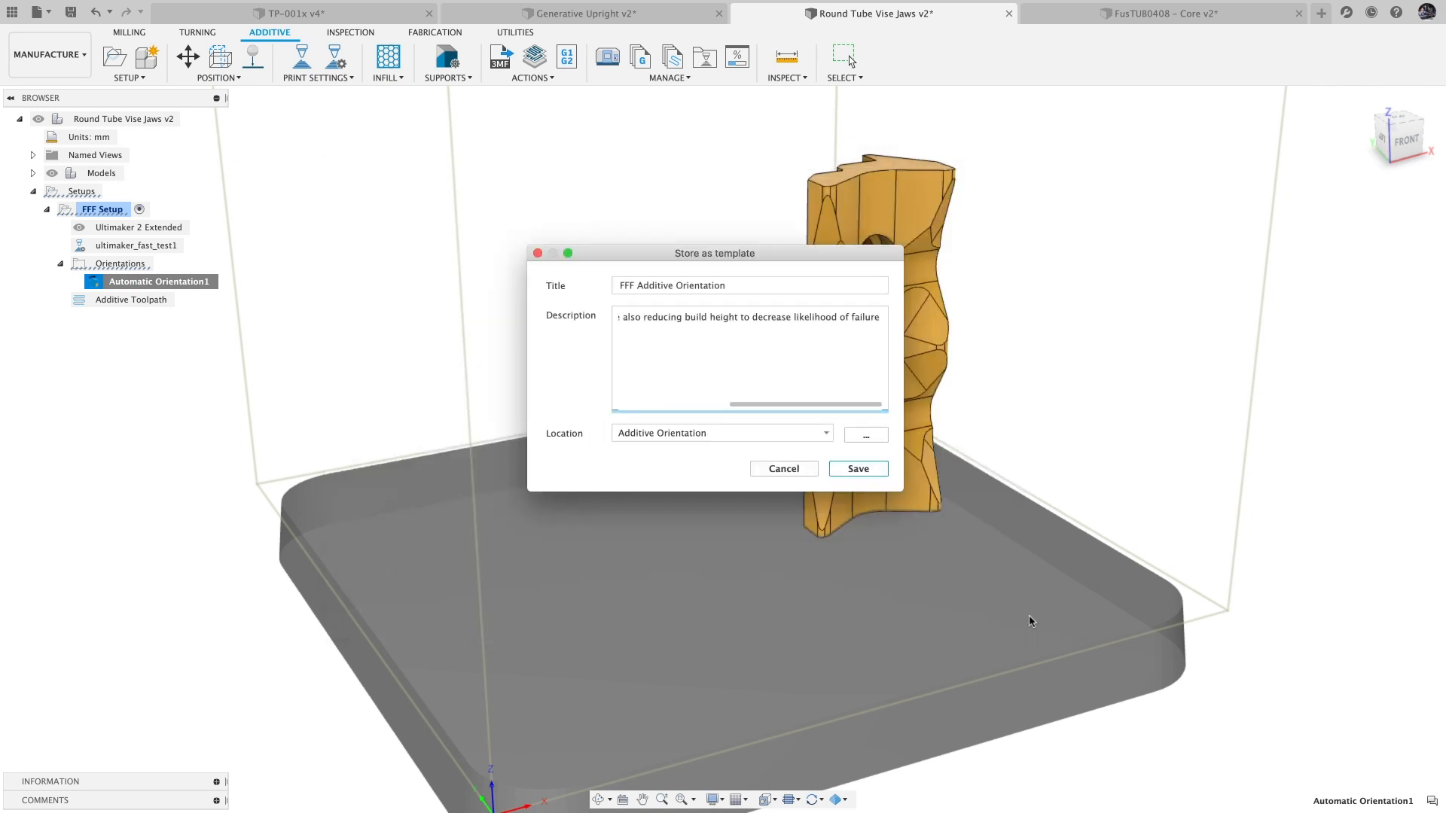
left_click(857, 469)
Step: Edit the FFF Setup to use the Ultimaker S5 machine from the Fusion 360 library, filtering by additive capability and vendor
right_click(106, 211)
left_click(124, 226)
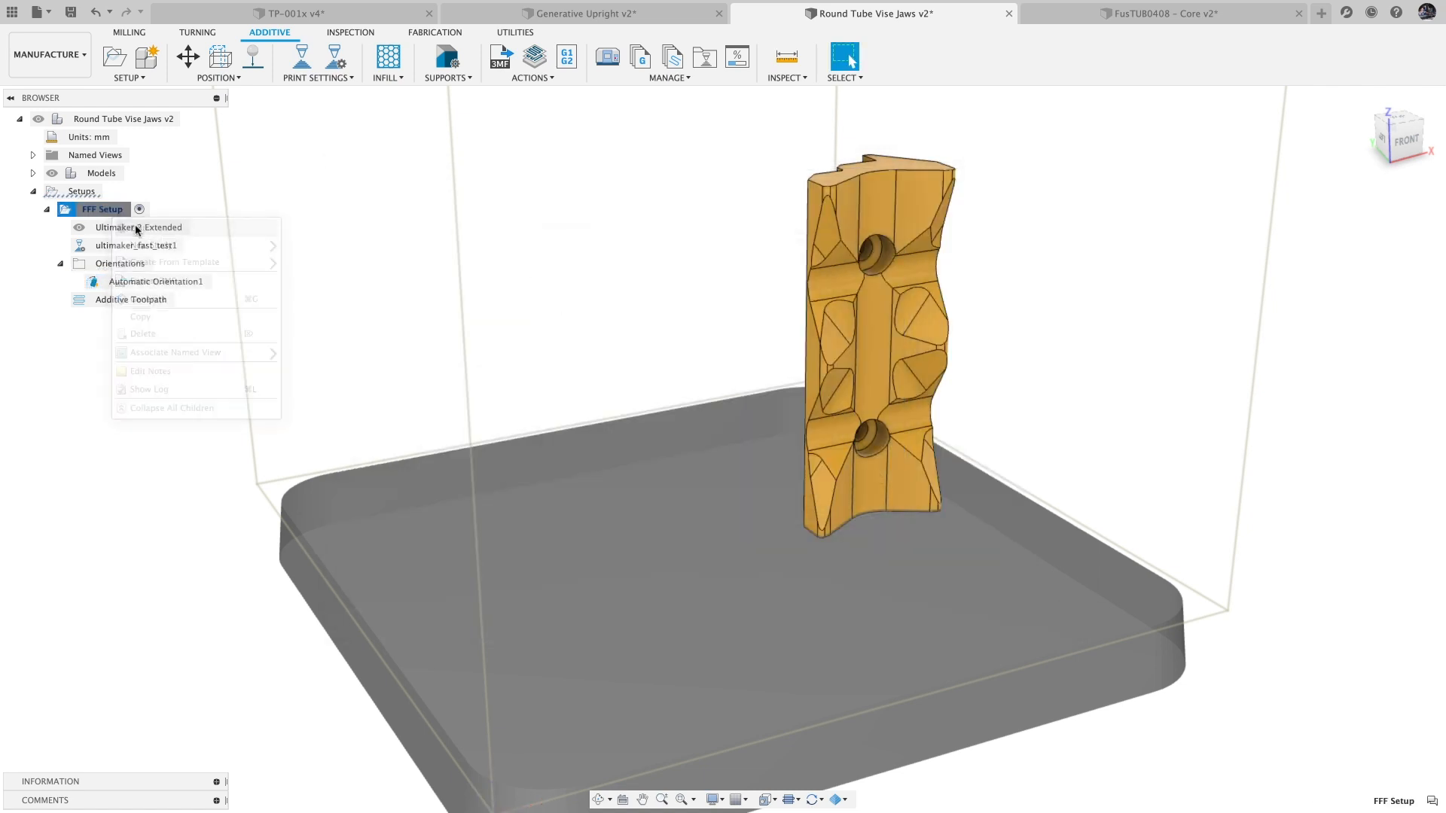
left_click(1335, 256)
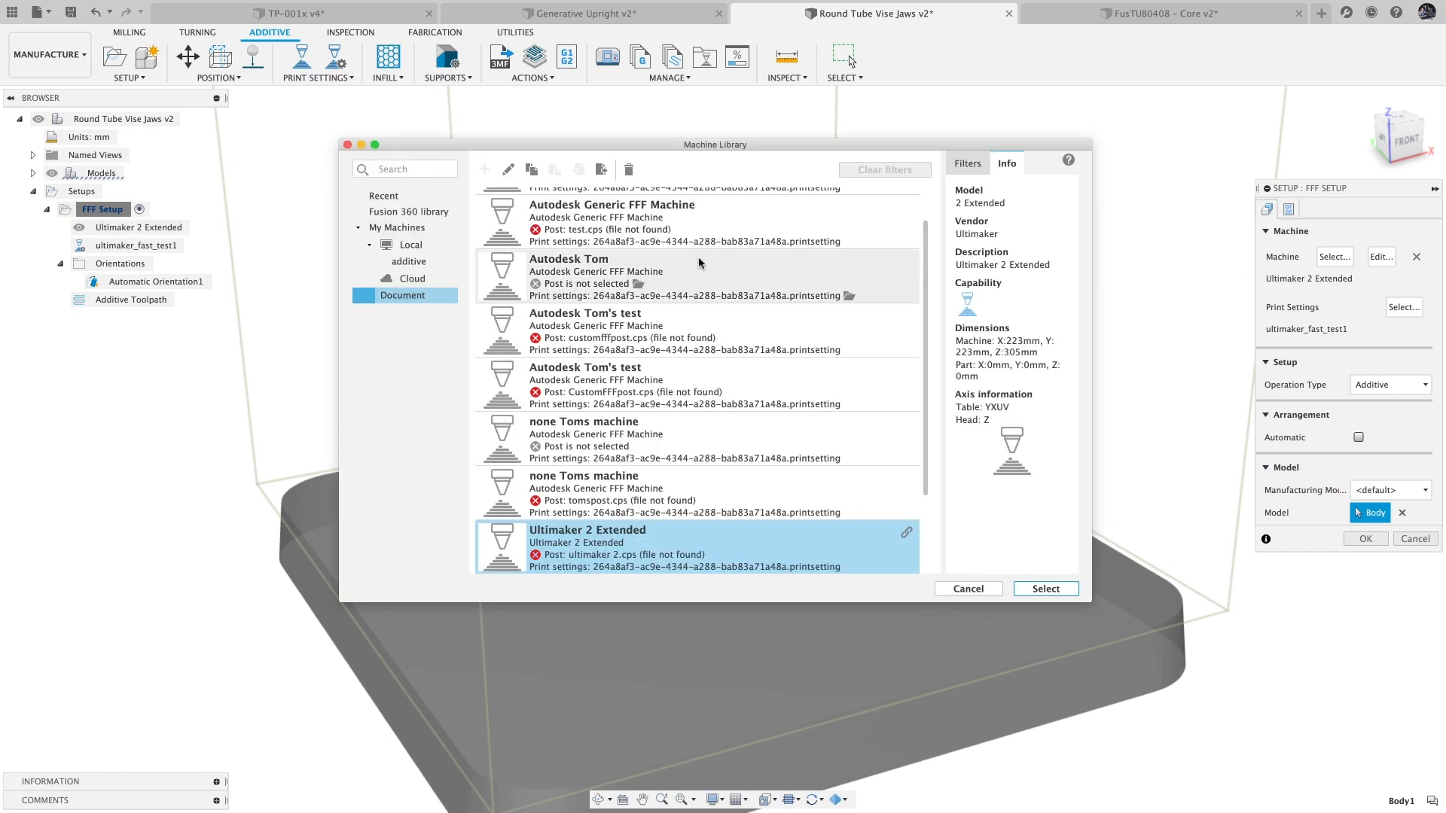
left_click(439, 216)
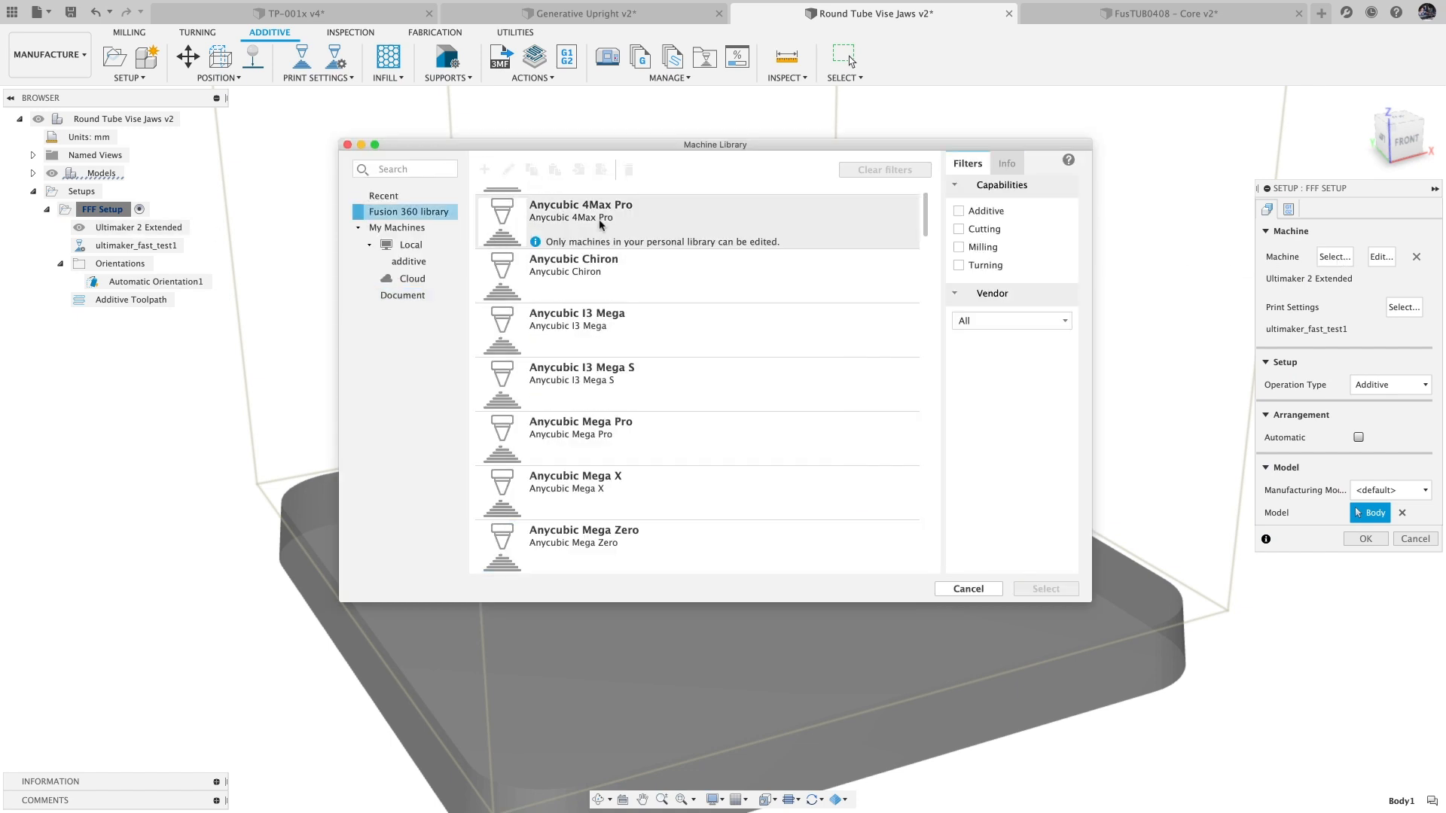
scroll(918, 228, "up", 2)
left_click(958, 211)
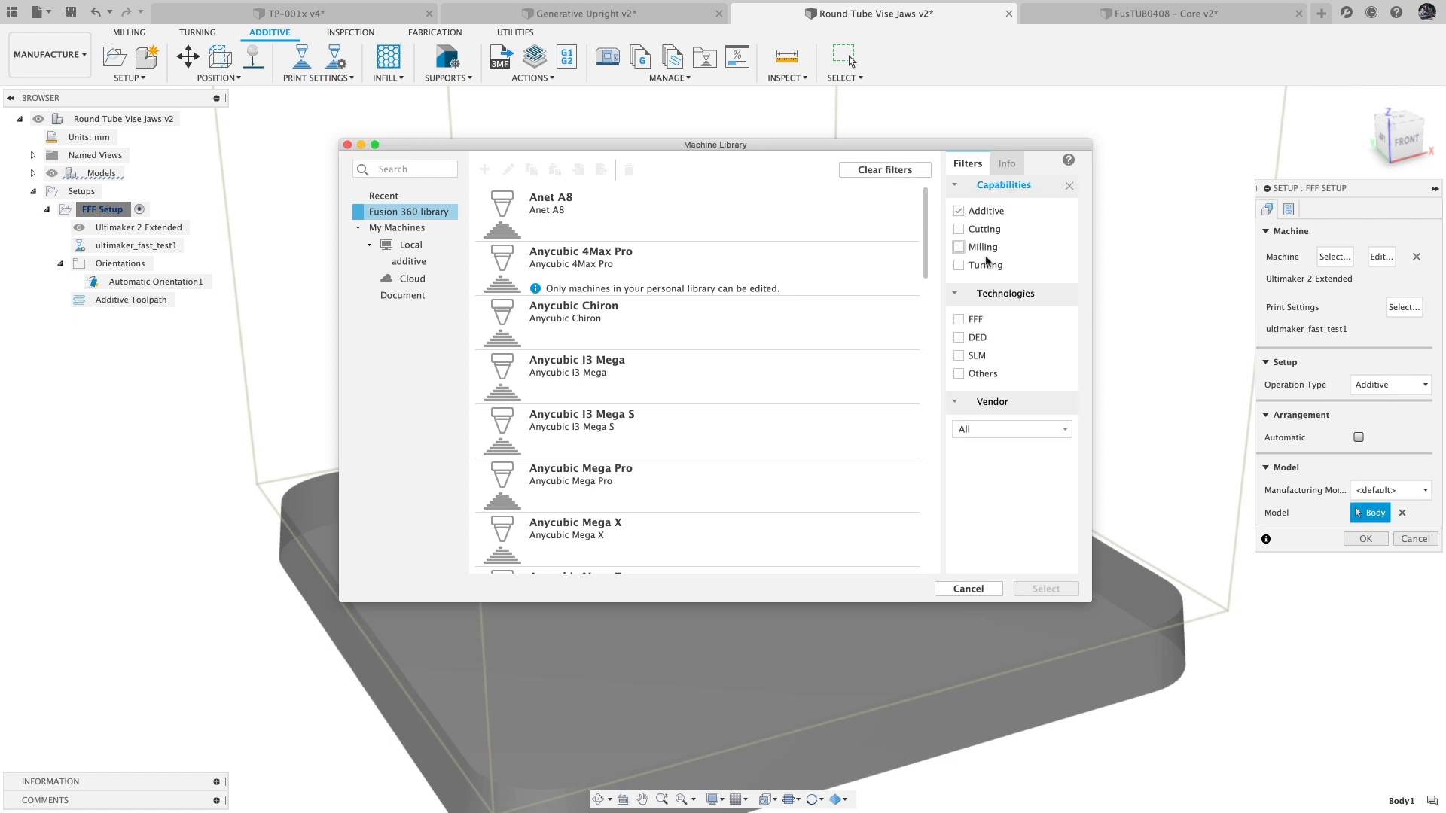
left_click(1060, 433)
left_click(1027, 497)
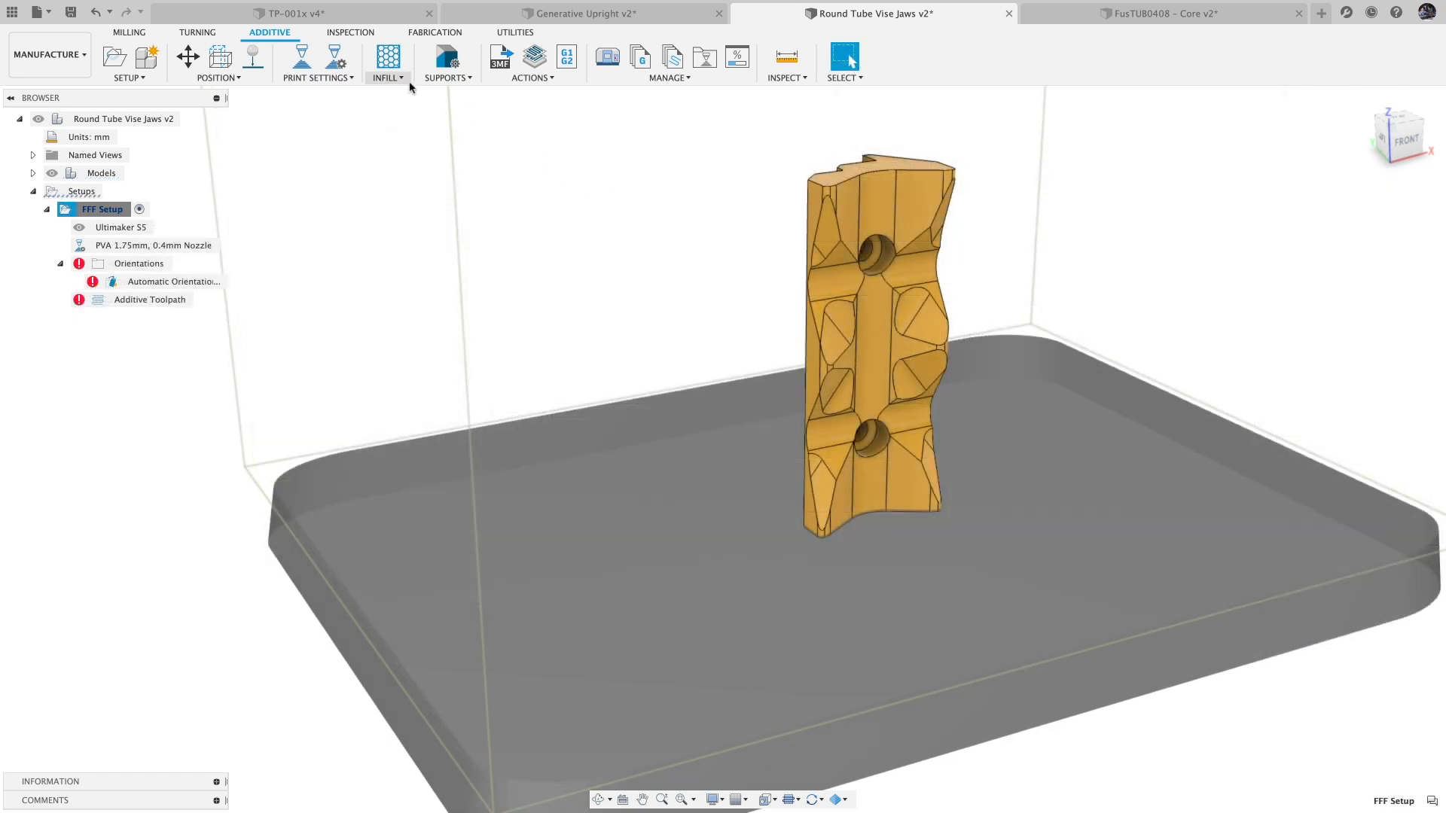
Step: Assign the second extruder in the basic properties of the PVA 1.75mm, 0.4mm Nozzle print setting
left_click(344, 65)
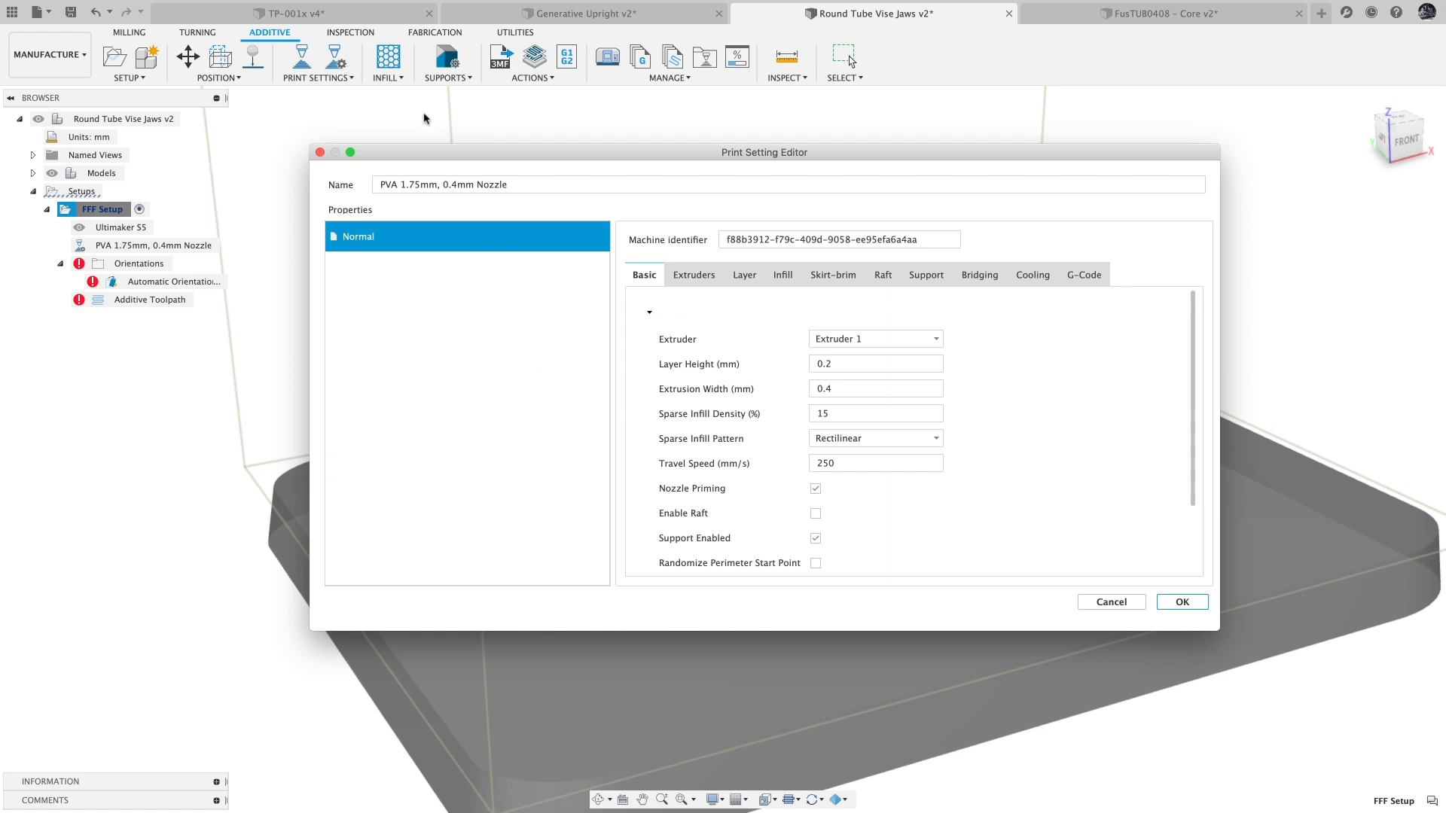
left_click(809, 338)
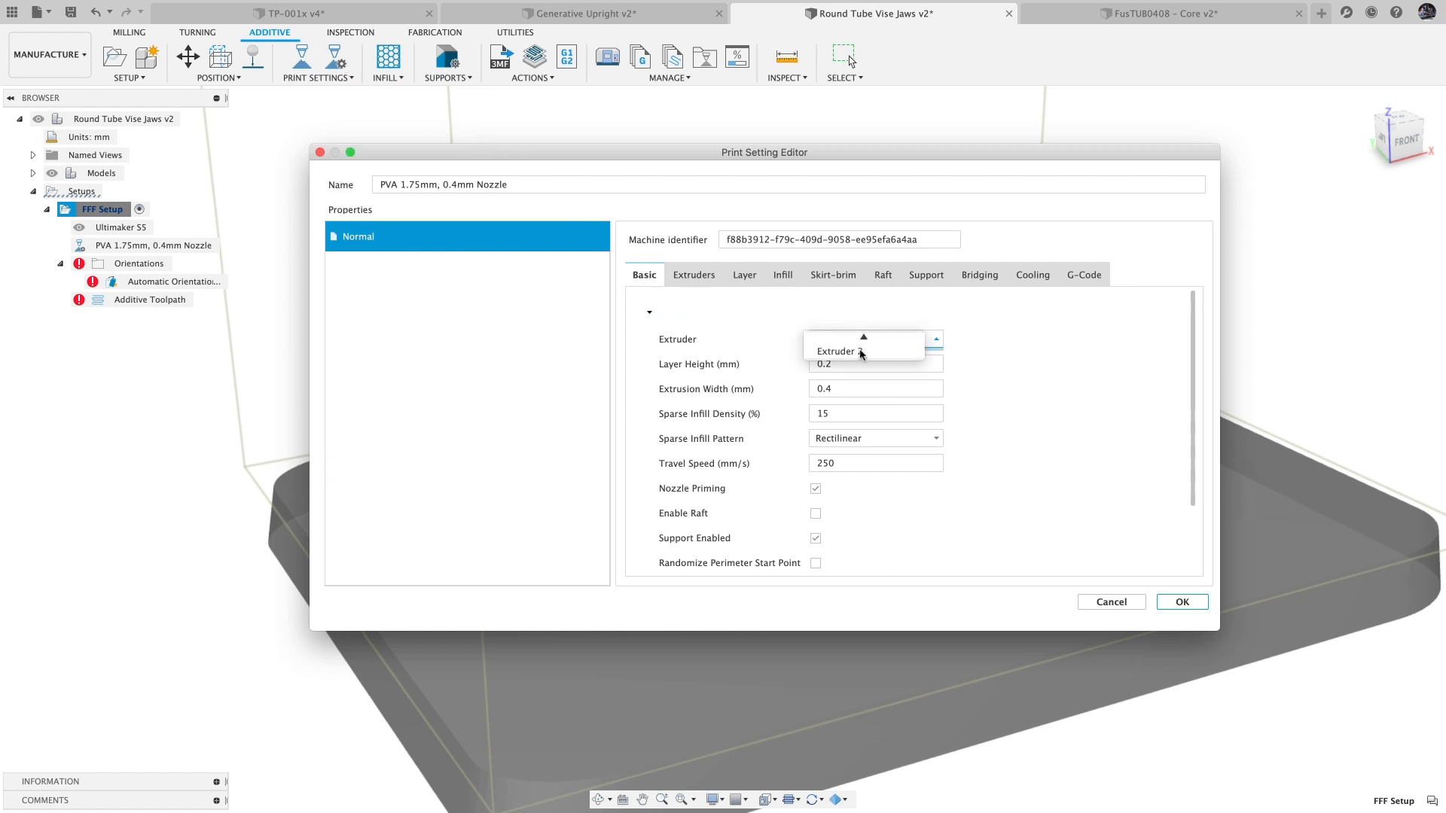
left_click(863, 351)
left_click(1180, 602)
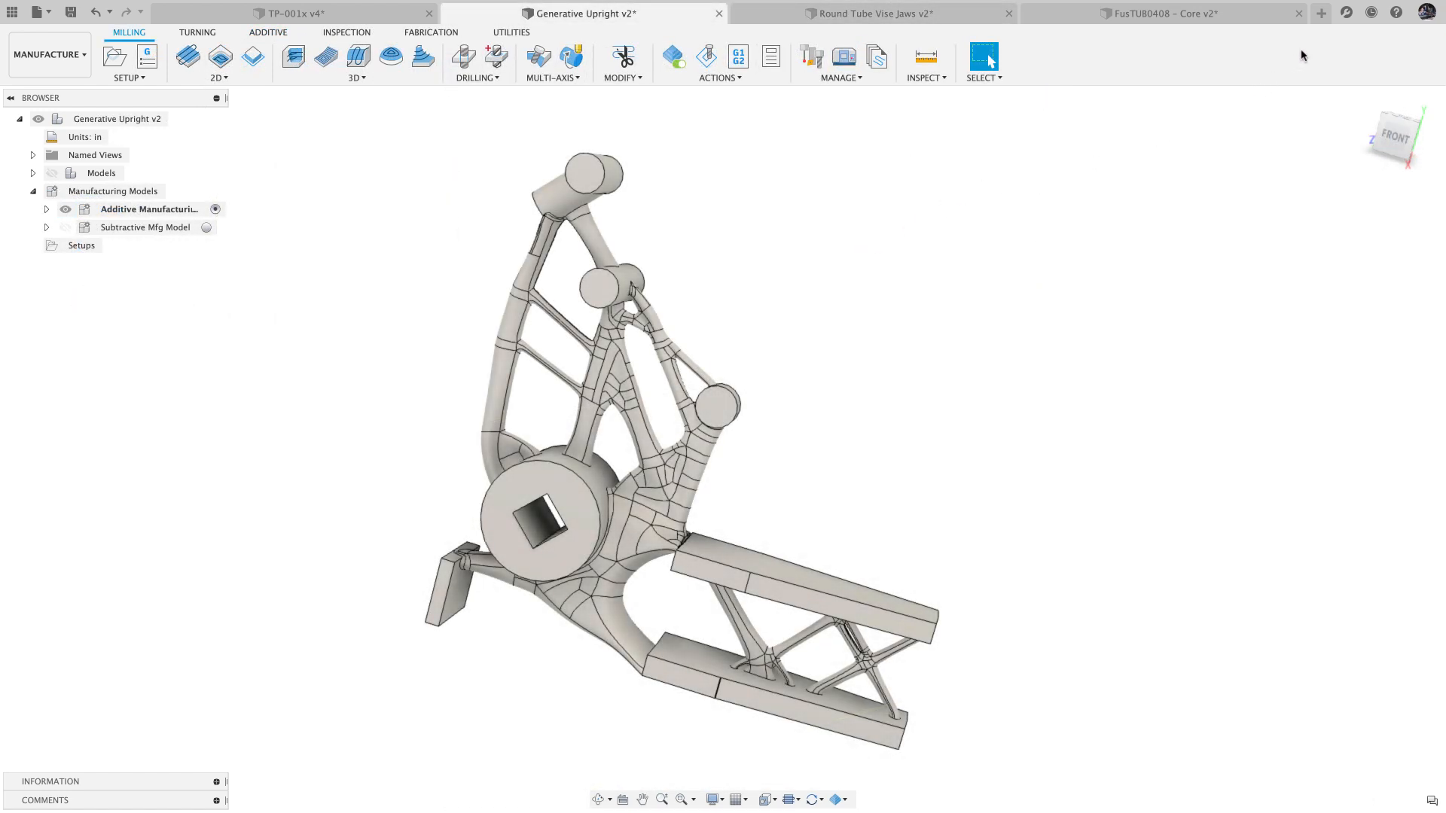
Step: Review the Additive Build access options and the Machining extension's features in the Extensions manager
left_click(1344, 16)
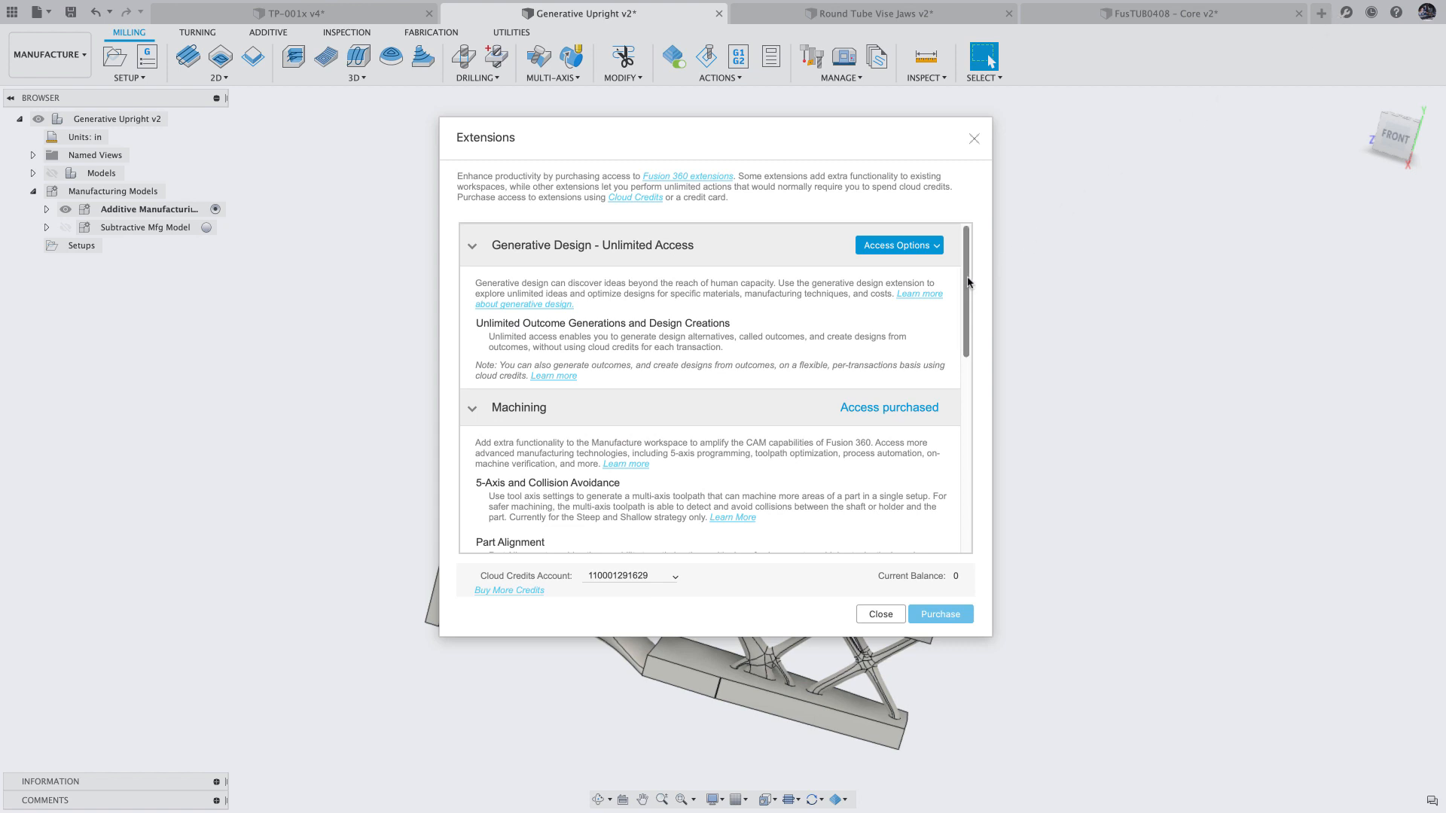
left_click_drag(967, 281, 965, 491)
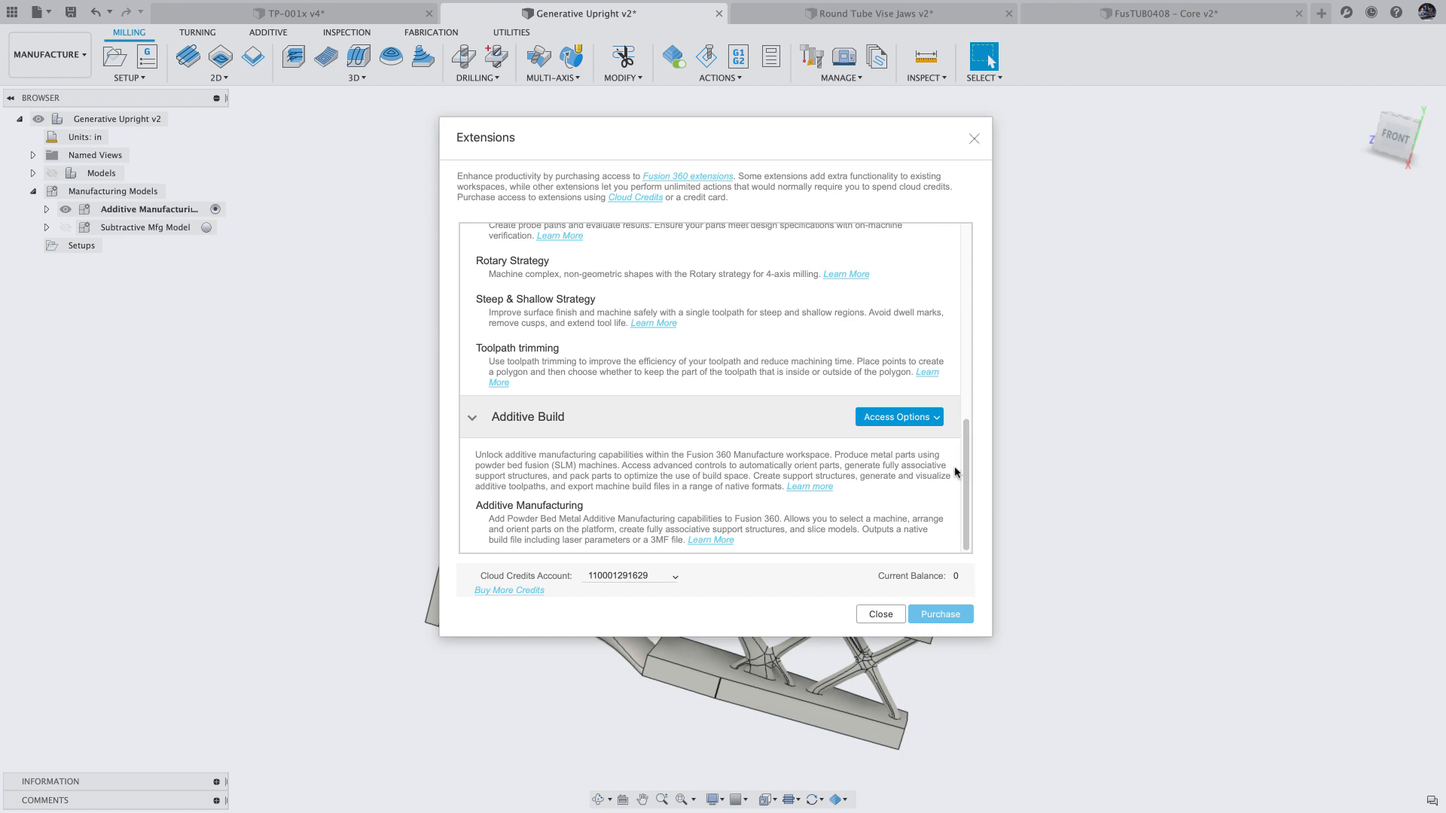
left_click(939, 418)
scroll(957, 399, "up", 3)
left_click_drag(956, 382, 950, 306)
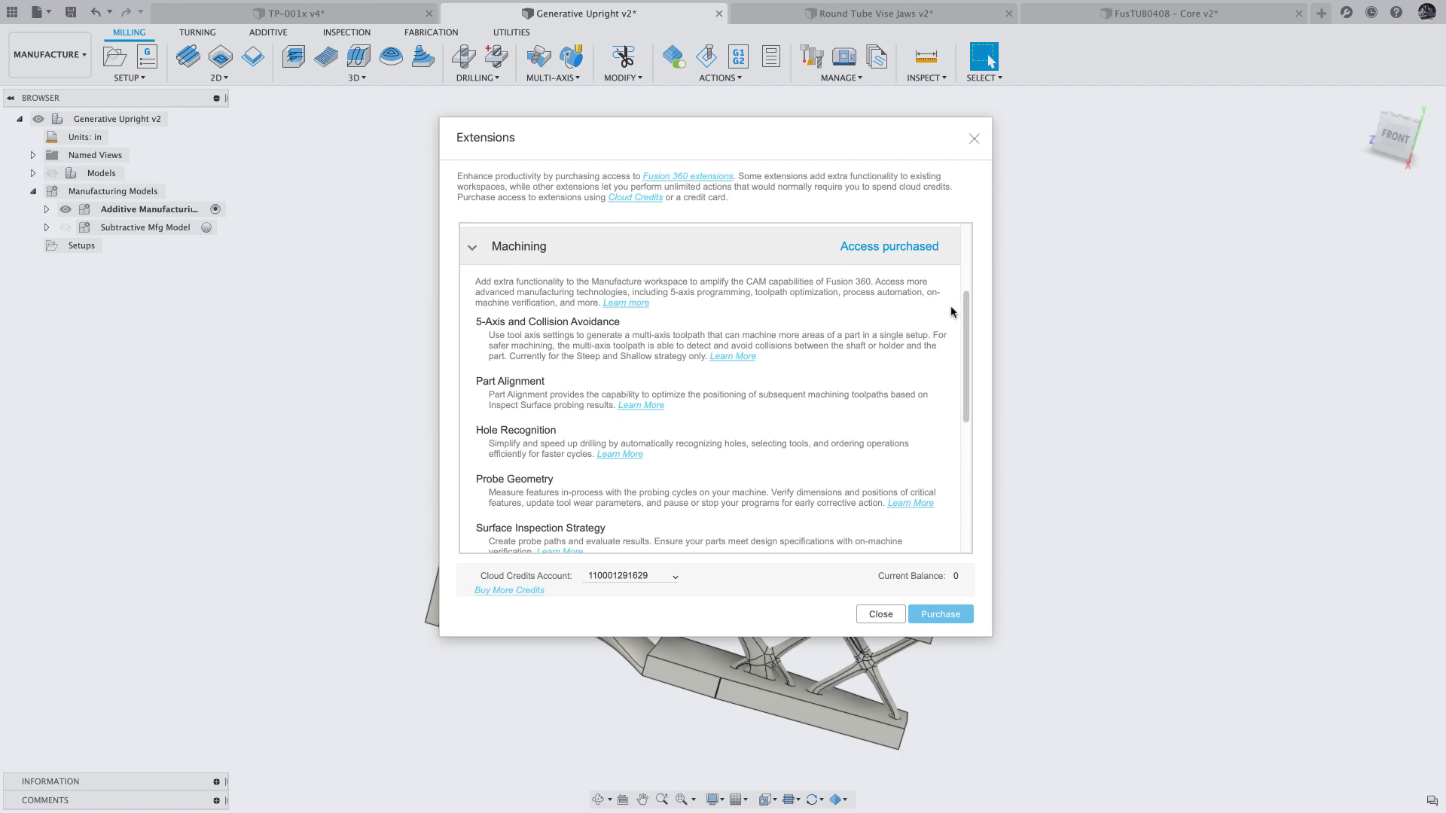
left_click(973, 139)
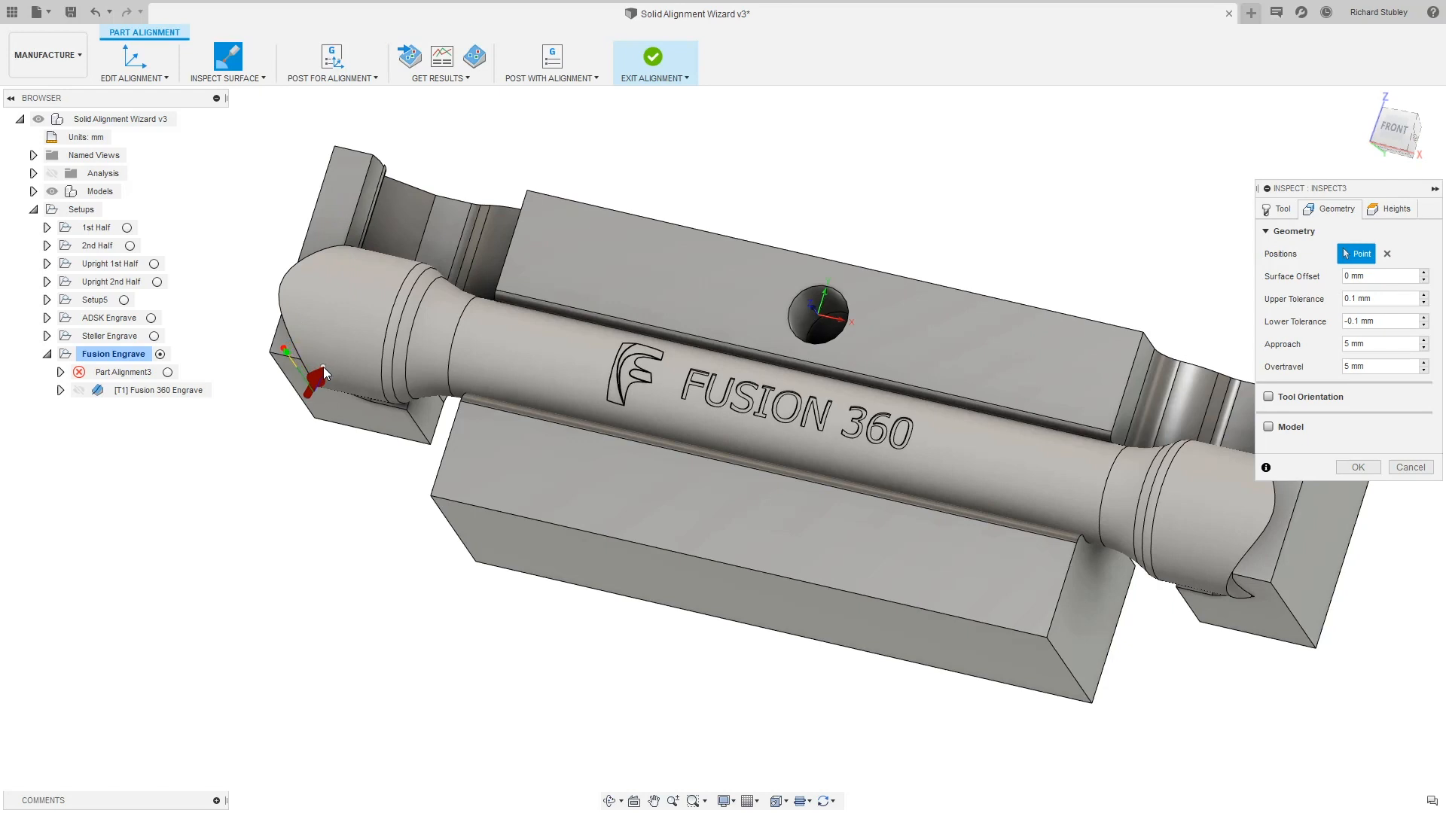
Step: Place surface inspection points along the engraved handle, covering its rounded ends and both sides of the Fusion 360 text
left_click(341, 293)
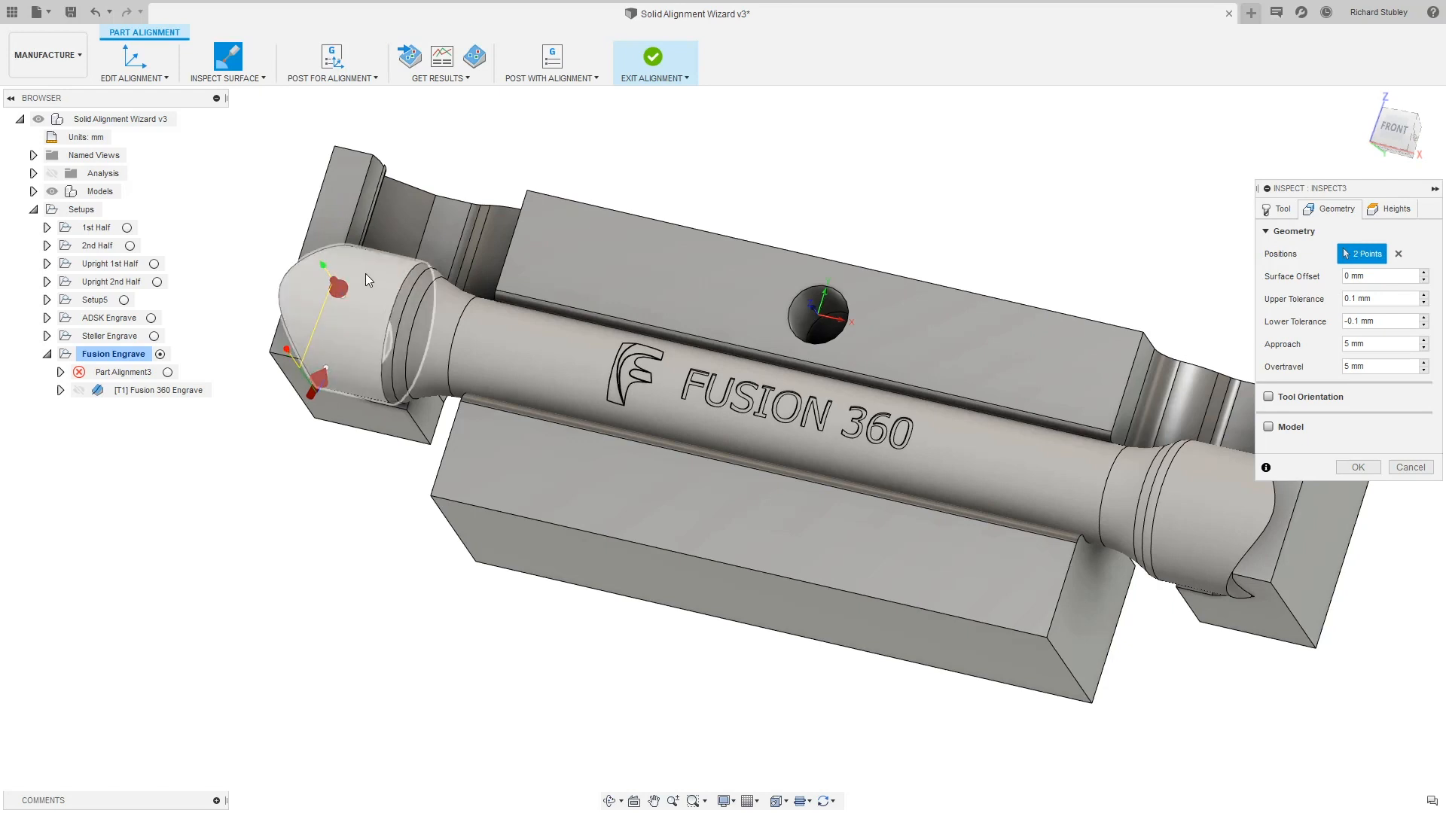
left_click(378, 256)
left_click(460, 291)
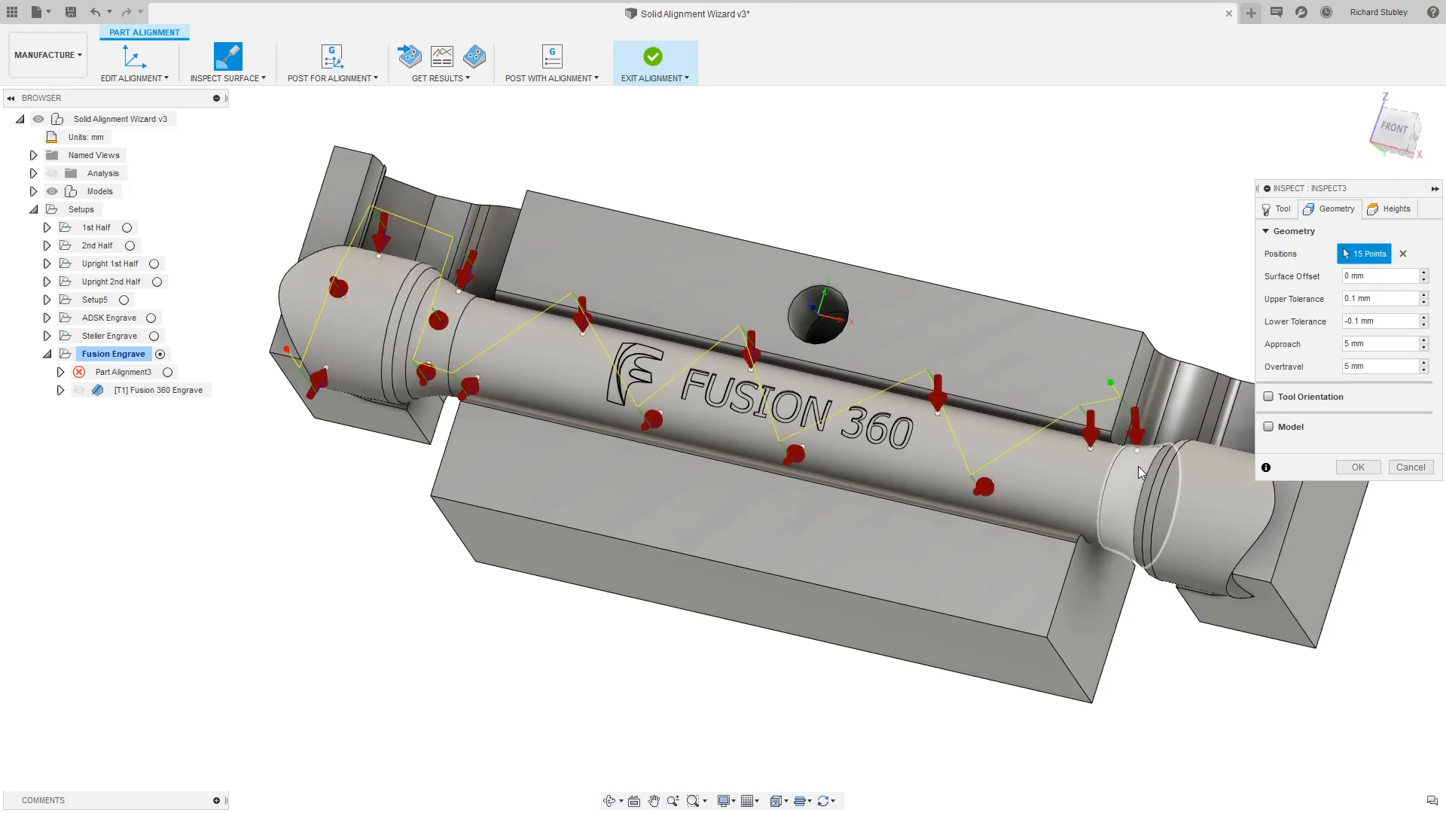
left_click(1125, 503)
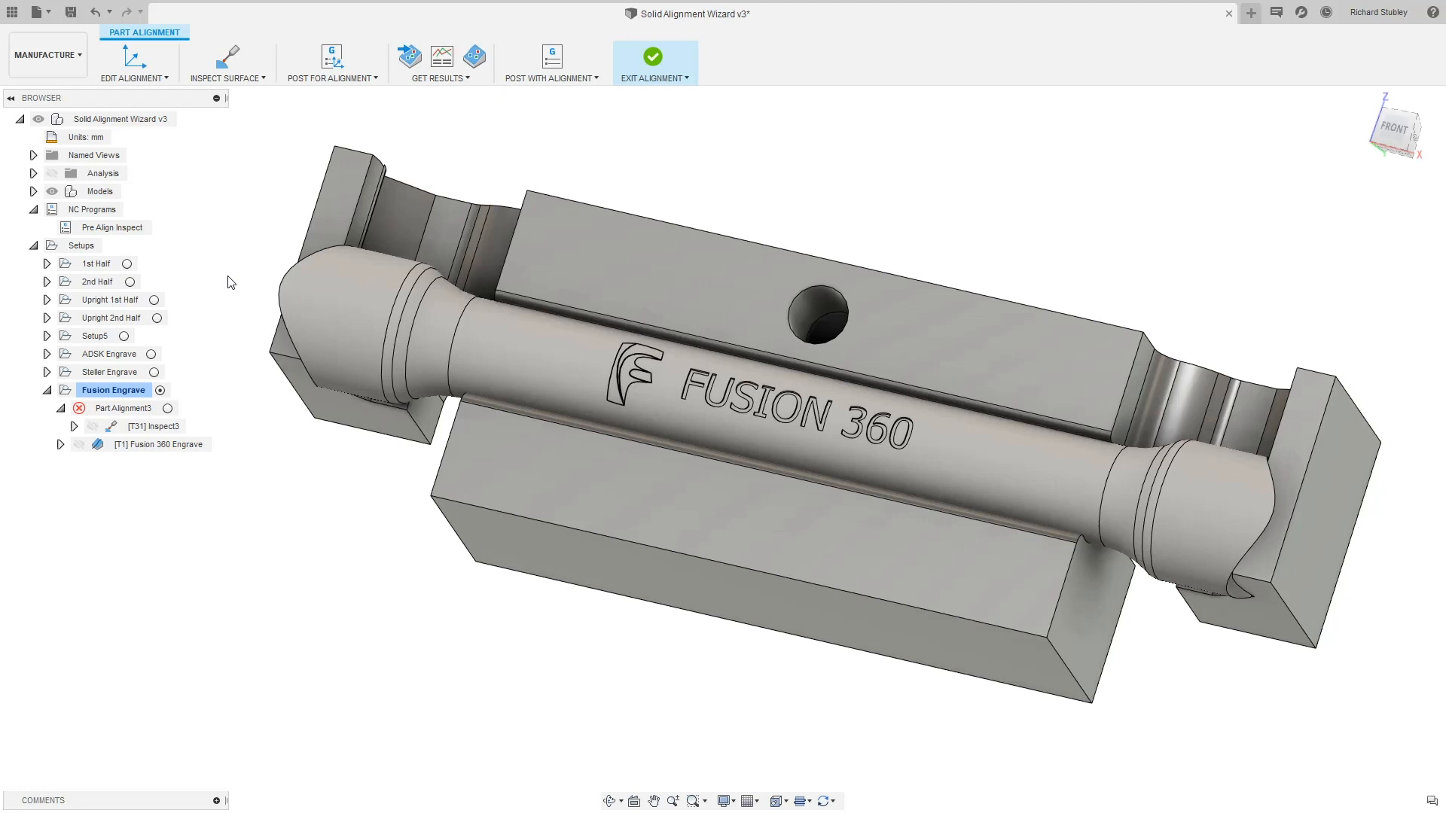
Step: Import the probing results file DPRNT2.txt from the Probe demo project into the handle's part alignment
left_click(409, 56)
left_click(708, 350)
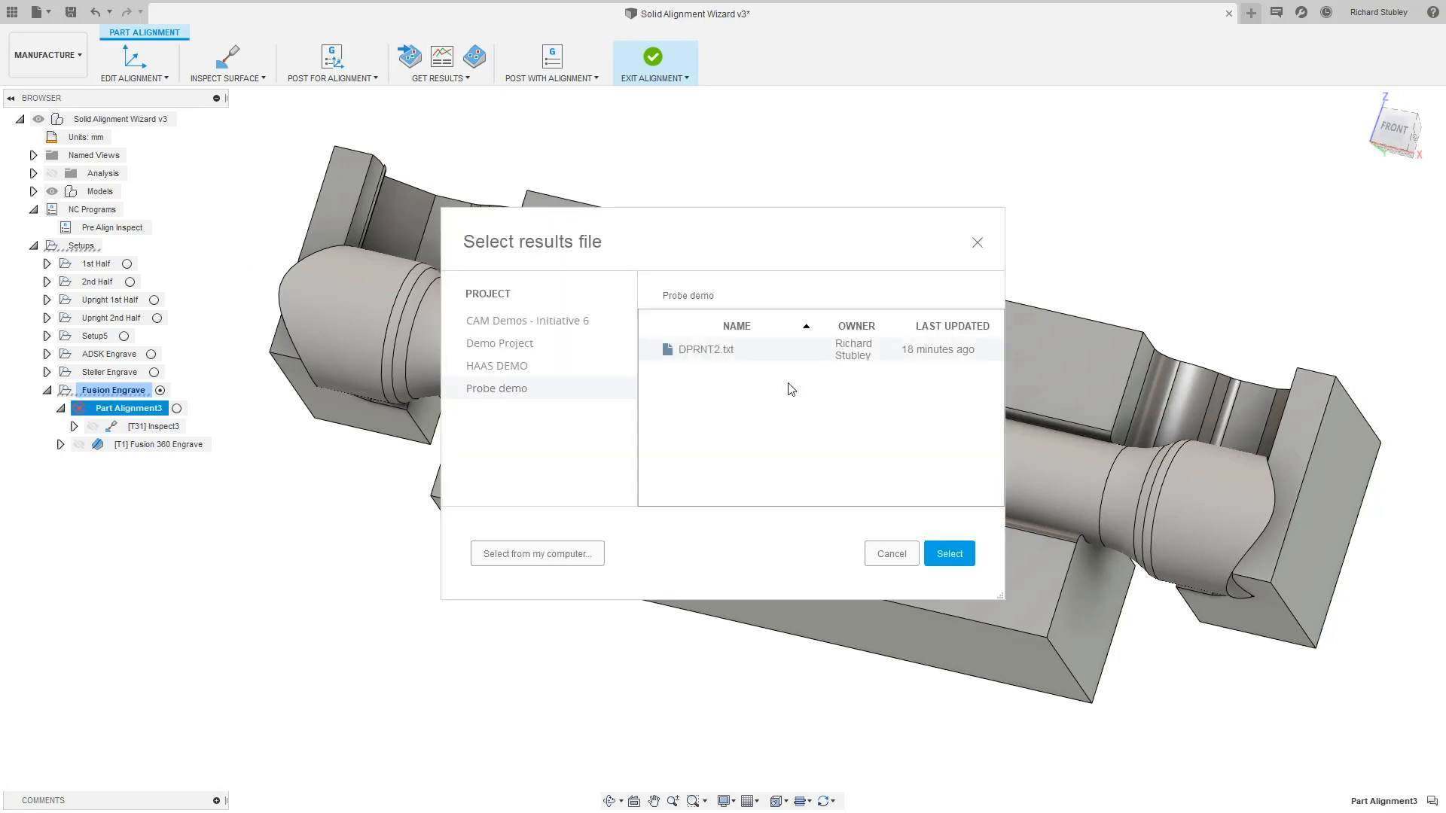
left_click(950, 552)
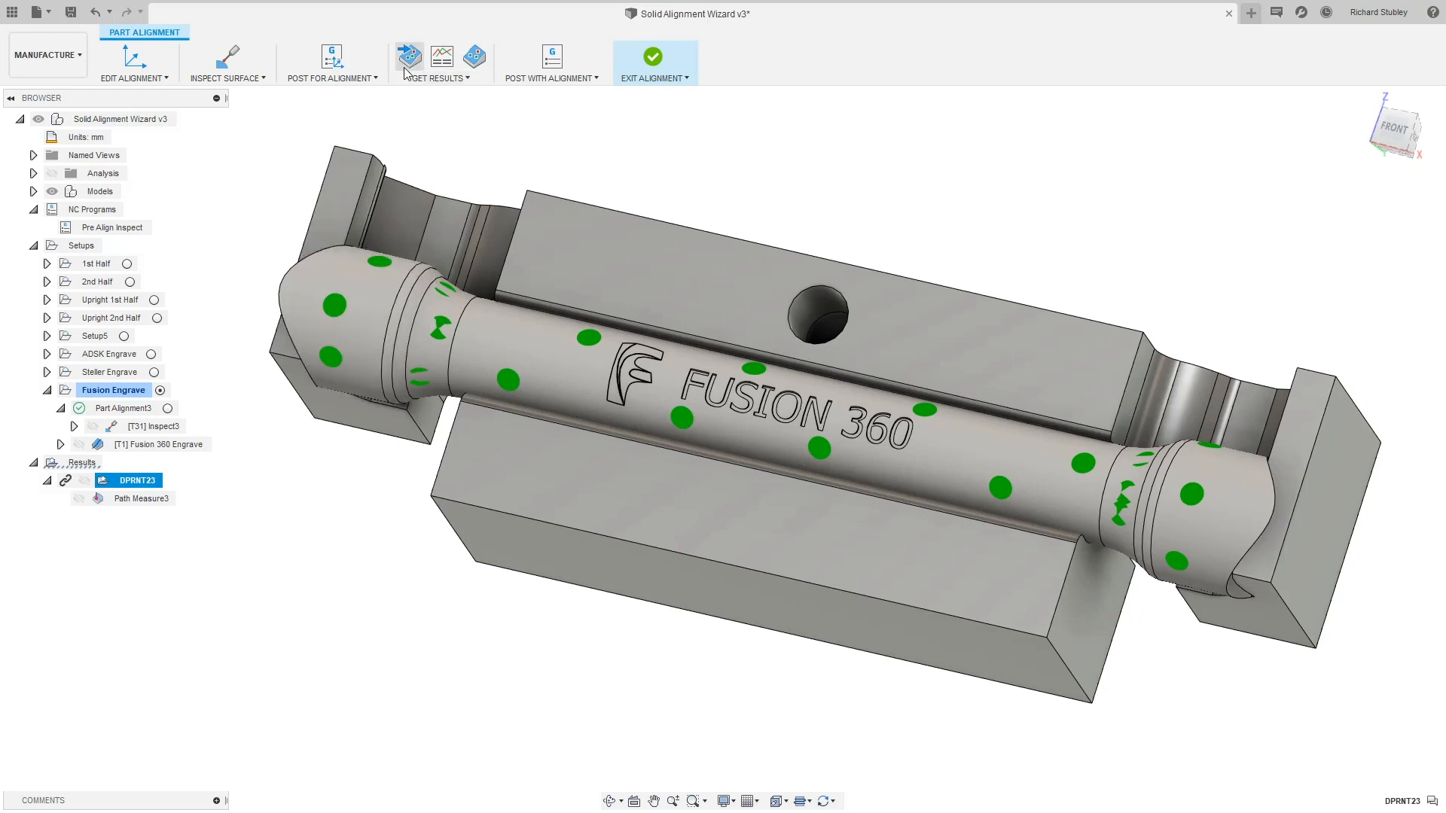
left_click(442, 57)
left_click(442, 61)
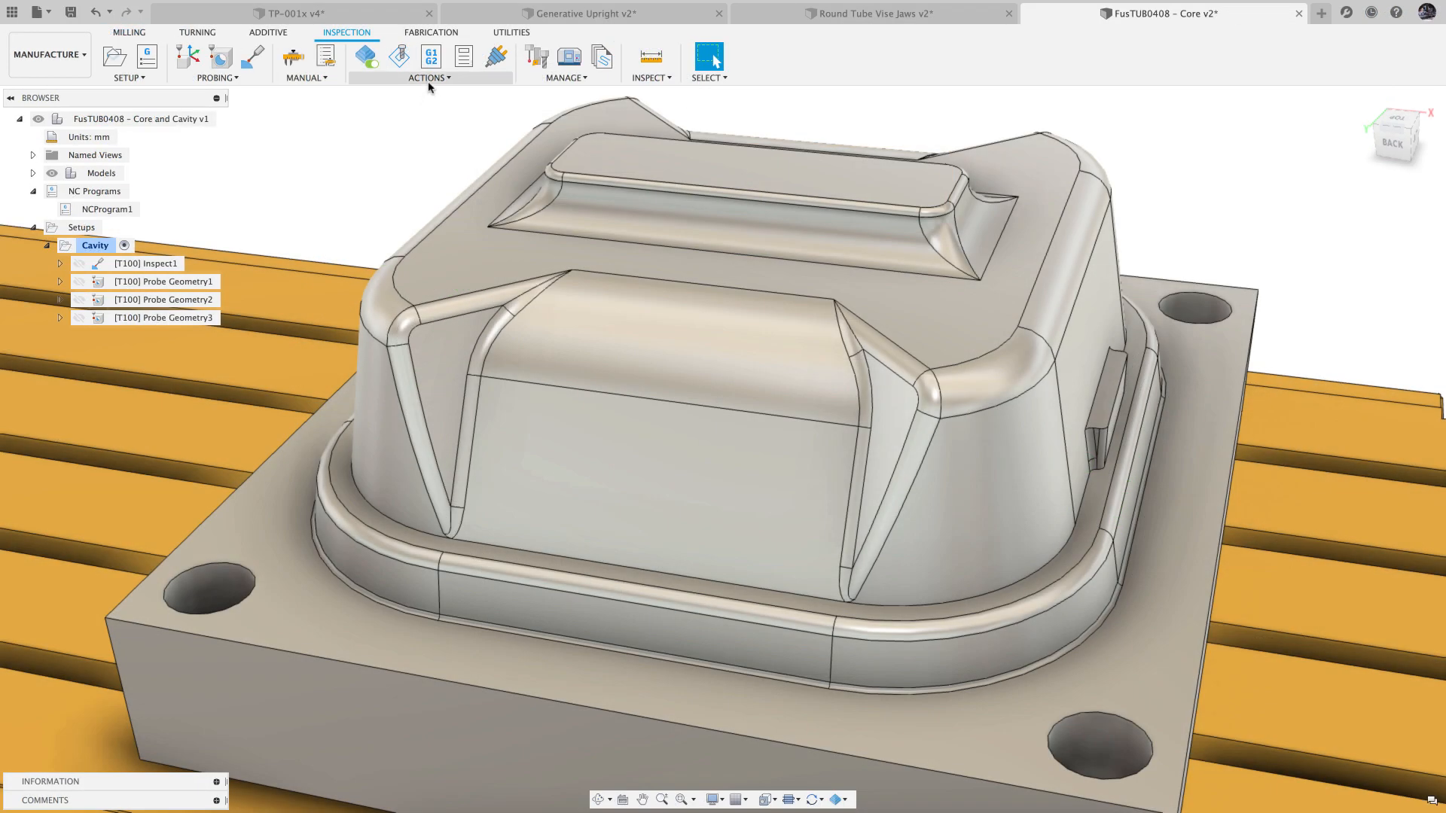
Step: Import the surface inspection results file 1019.txt from the October 2020 folder of the What's New project
left_click(429, 78)
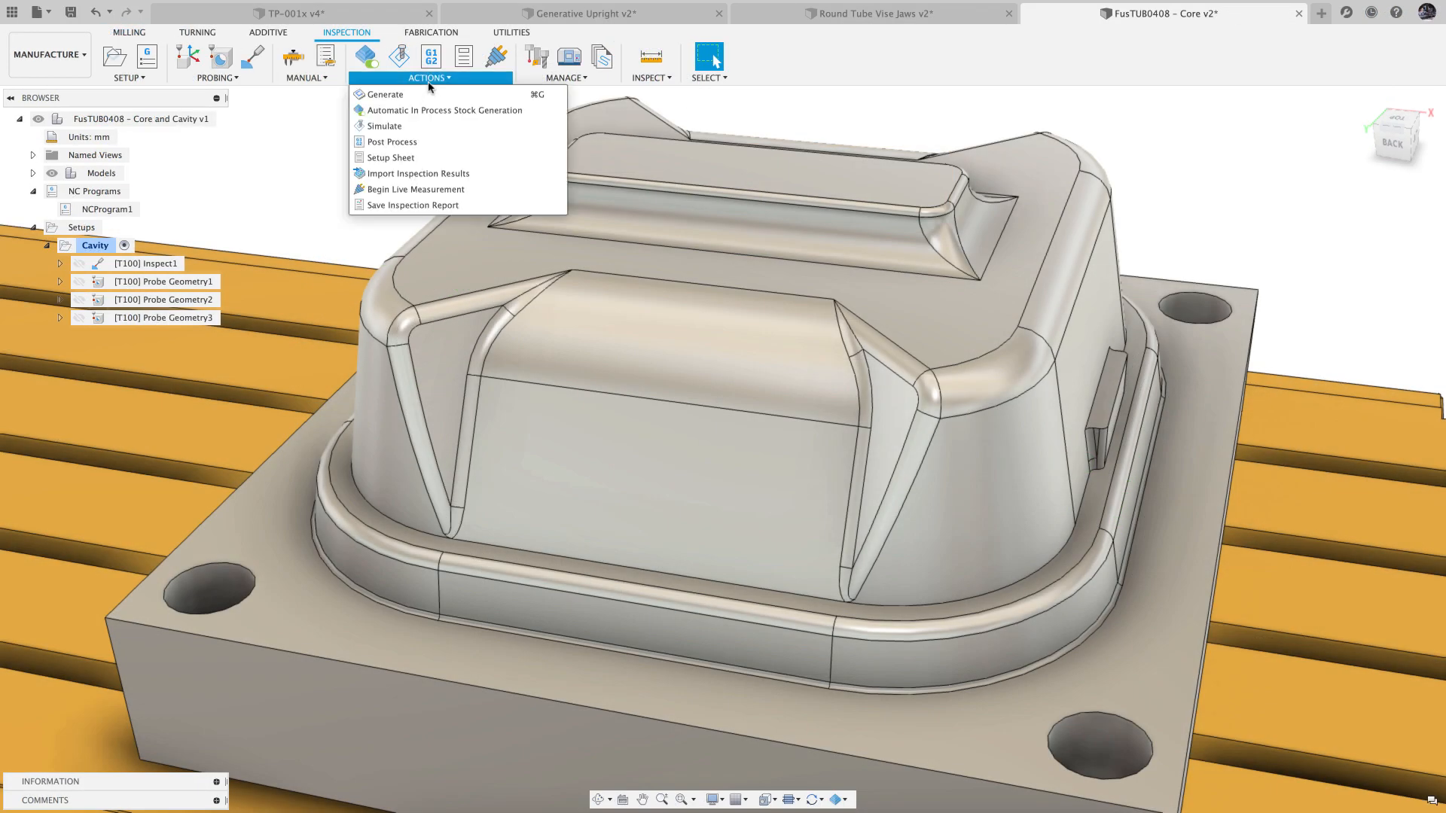
left_click(444, 174)
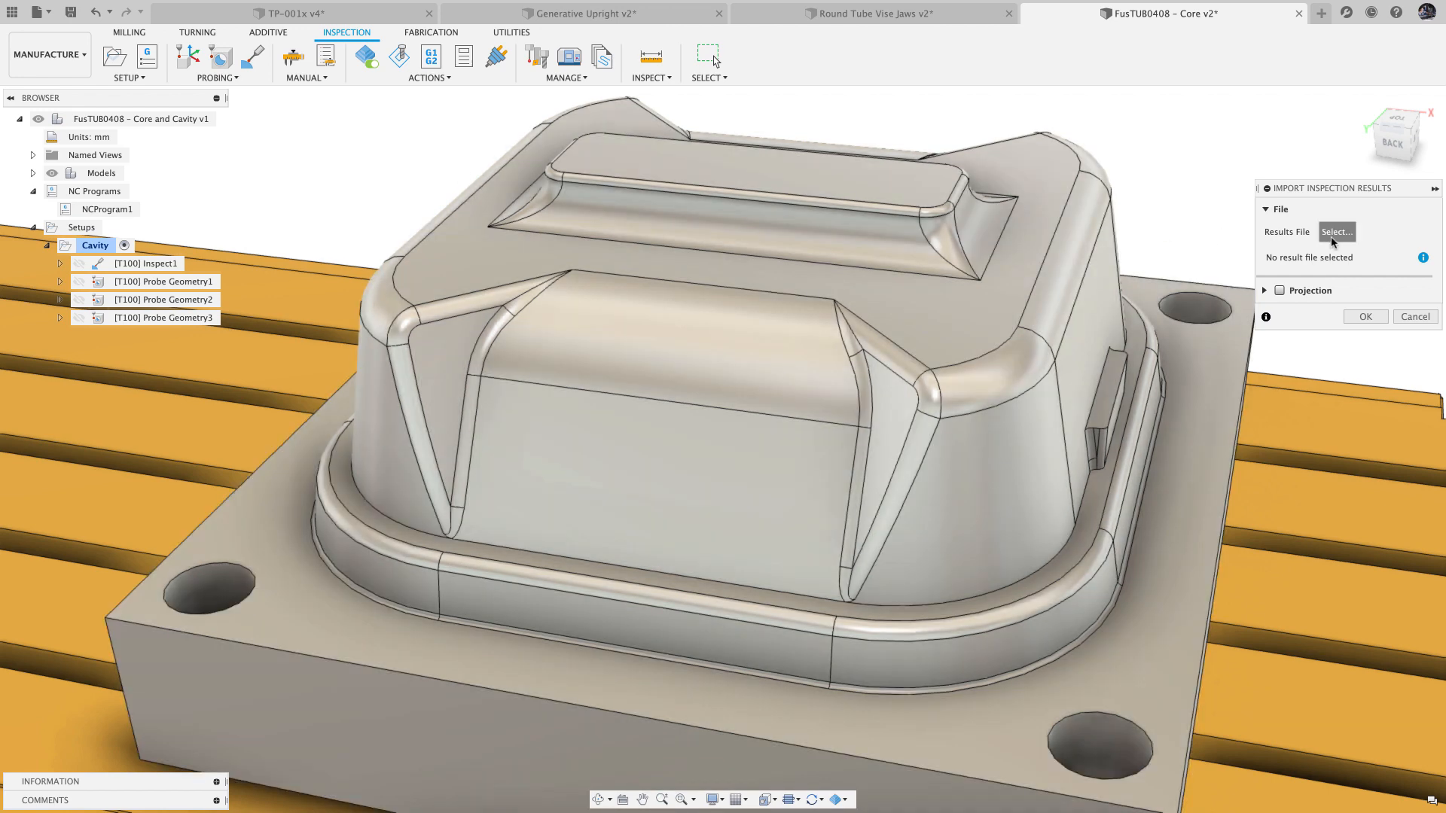
left_click(1331, 235)
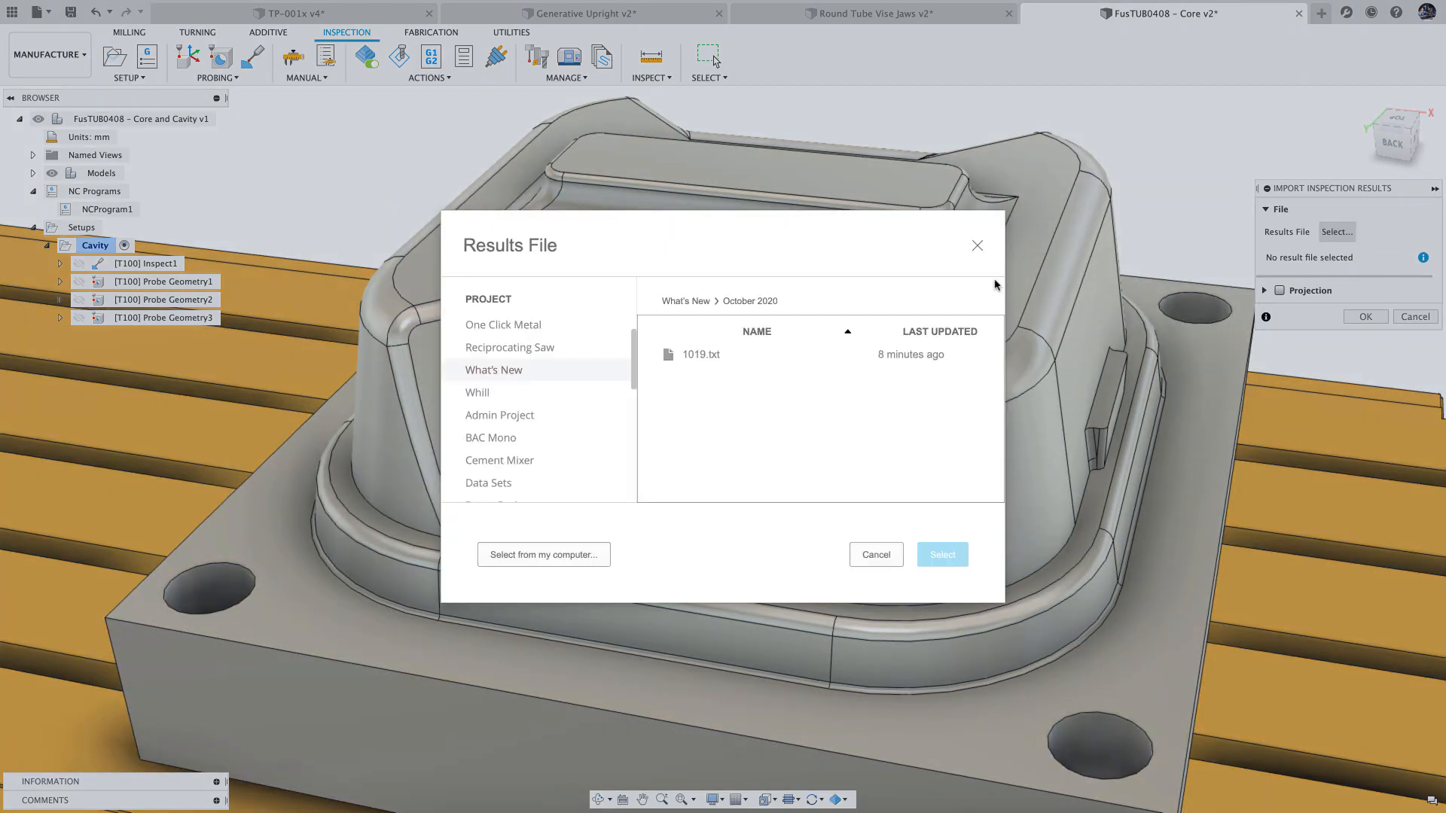
left_click(729, 358)
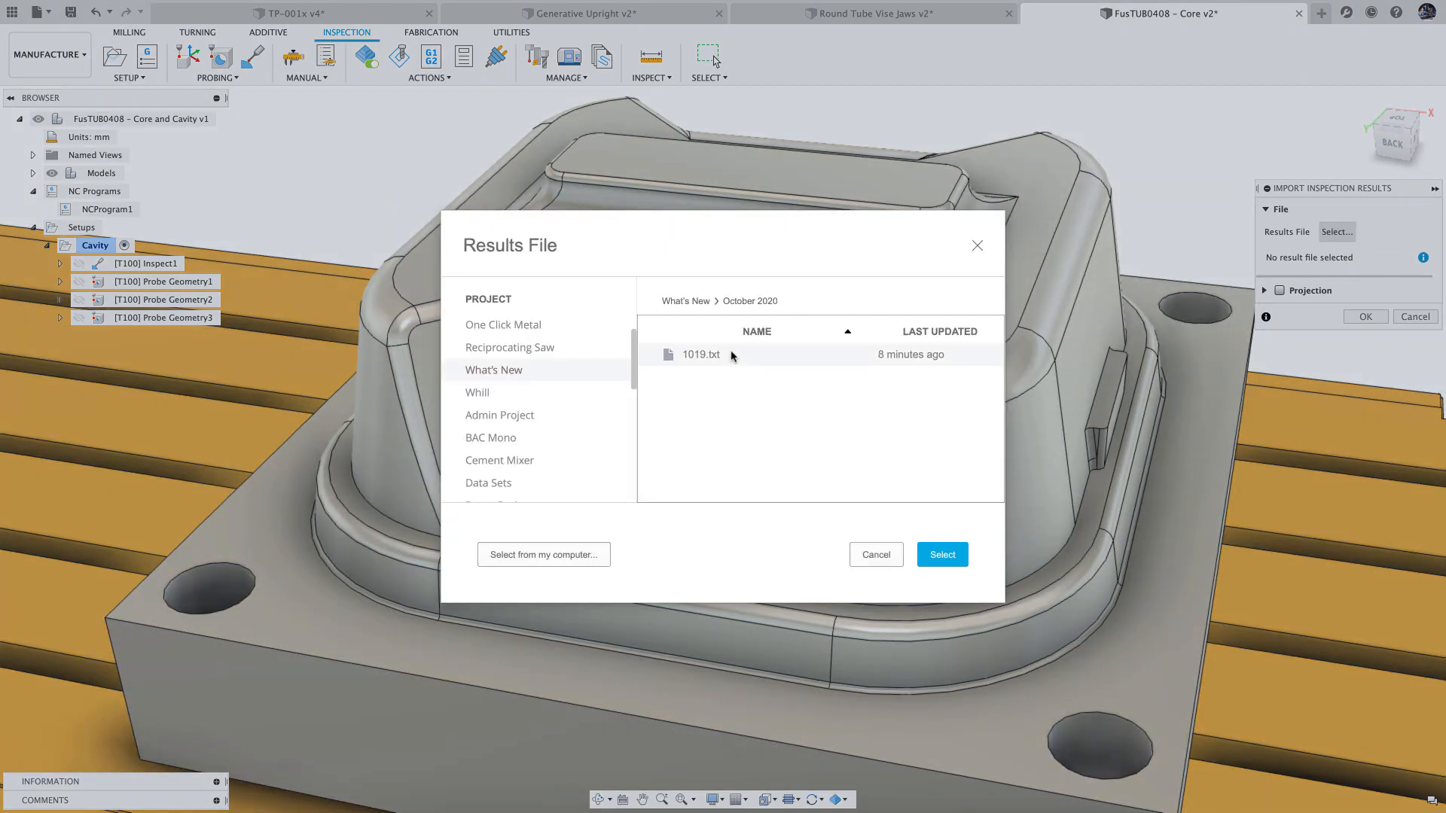
left_click(941, 554)
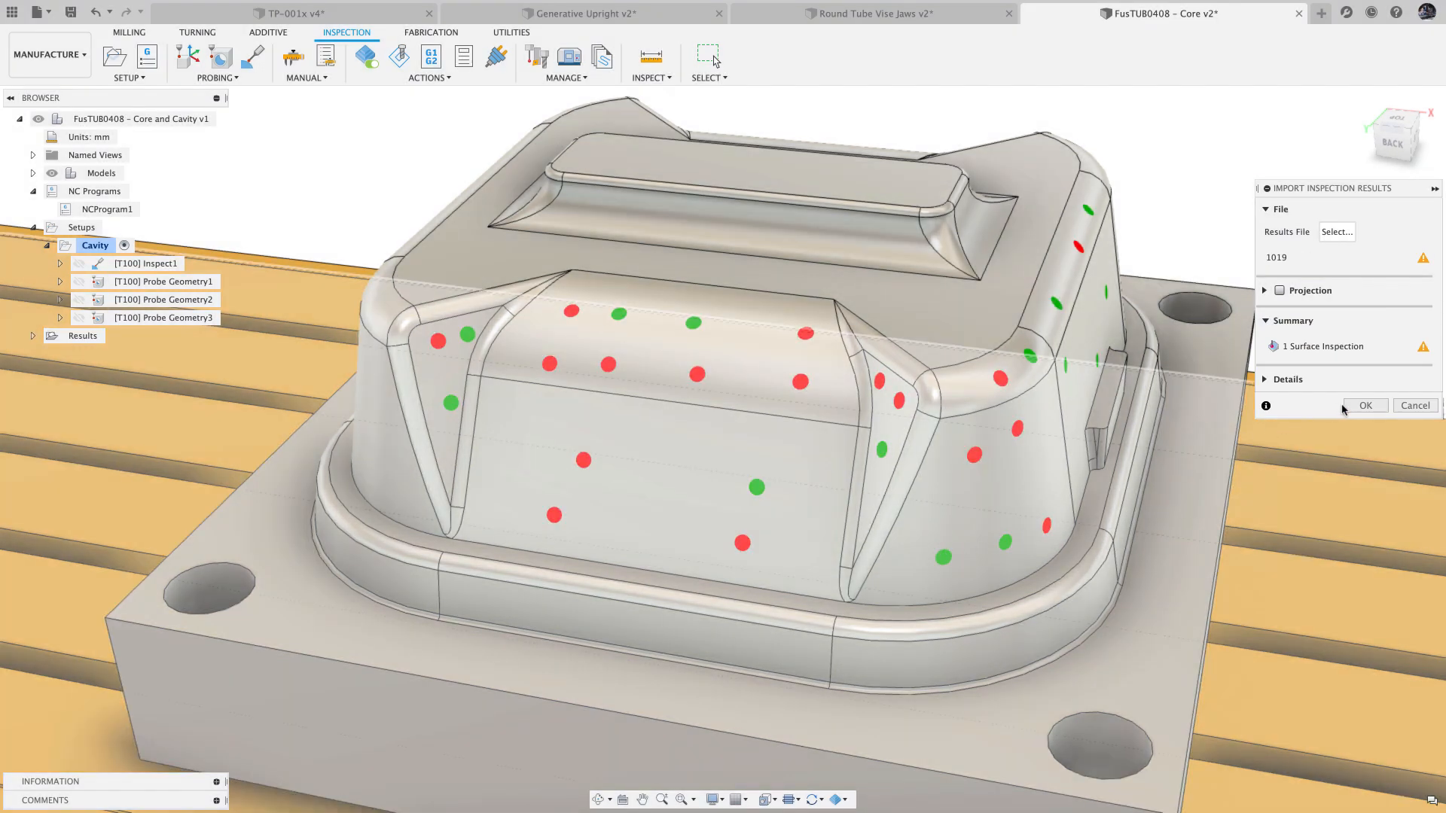
left_click(1346, 407)
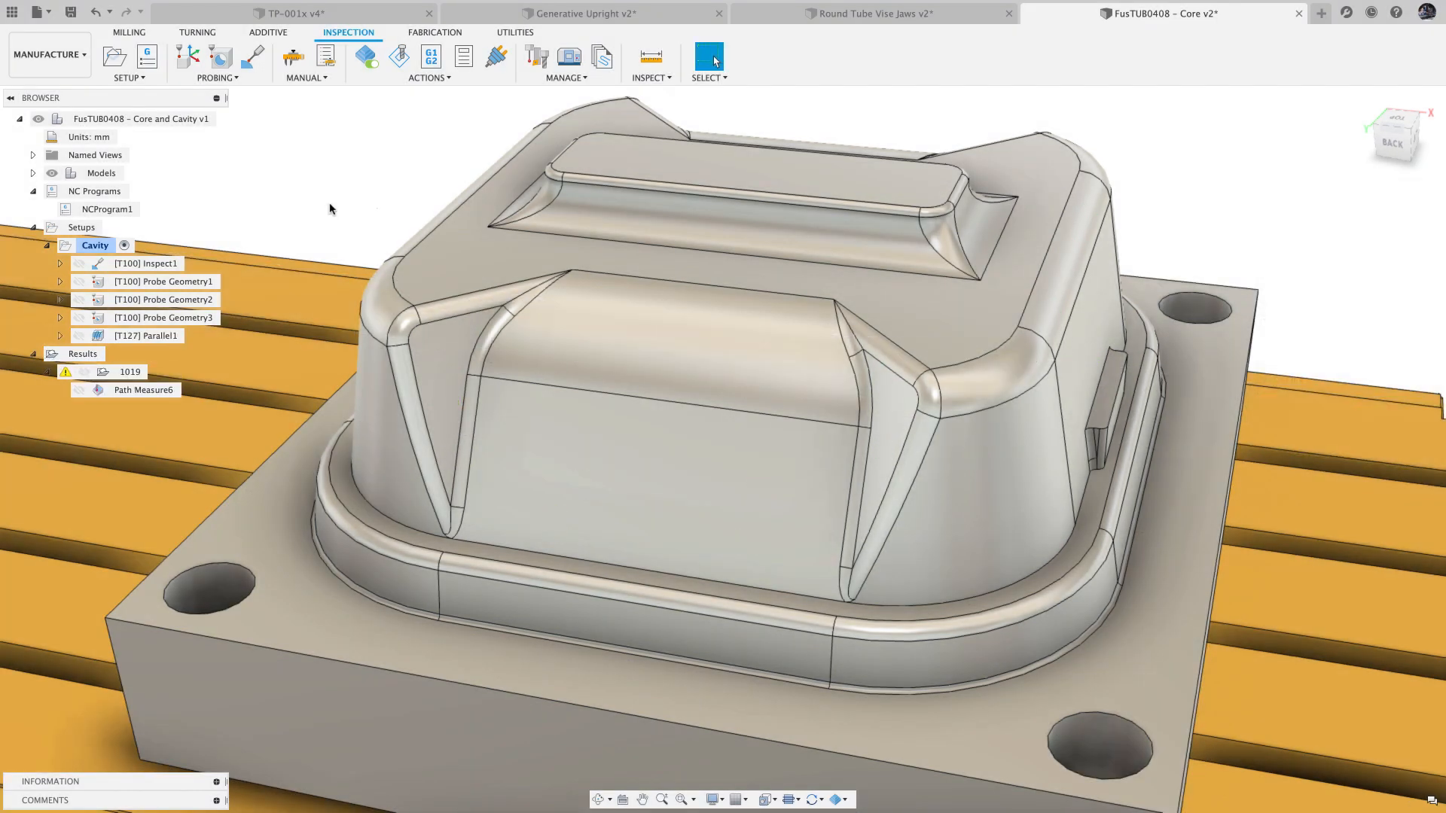
Step: Import the geometry probing results file 1020.OUT from the local October 2020 folder
left_click(427, 77)
left_click(451, 174)
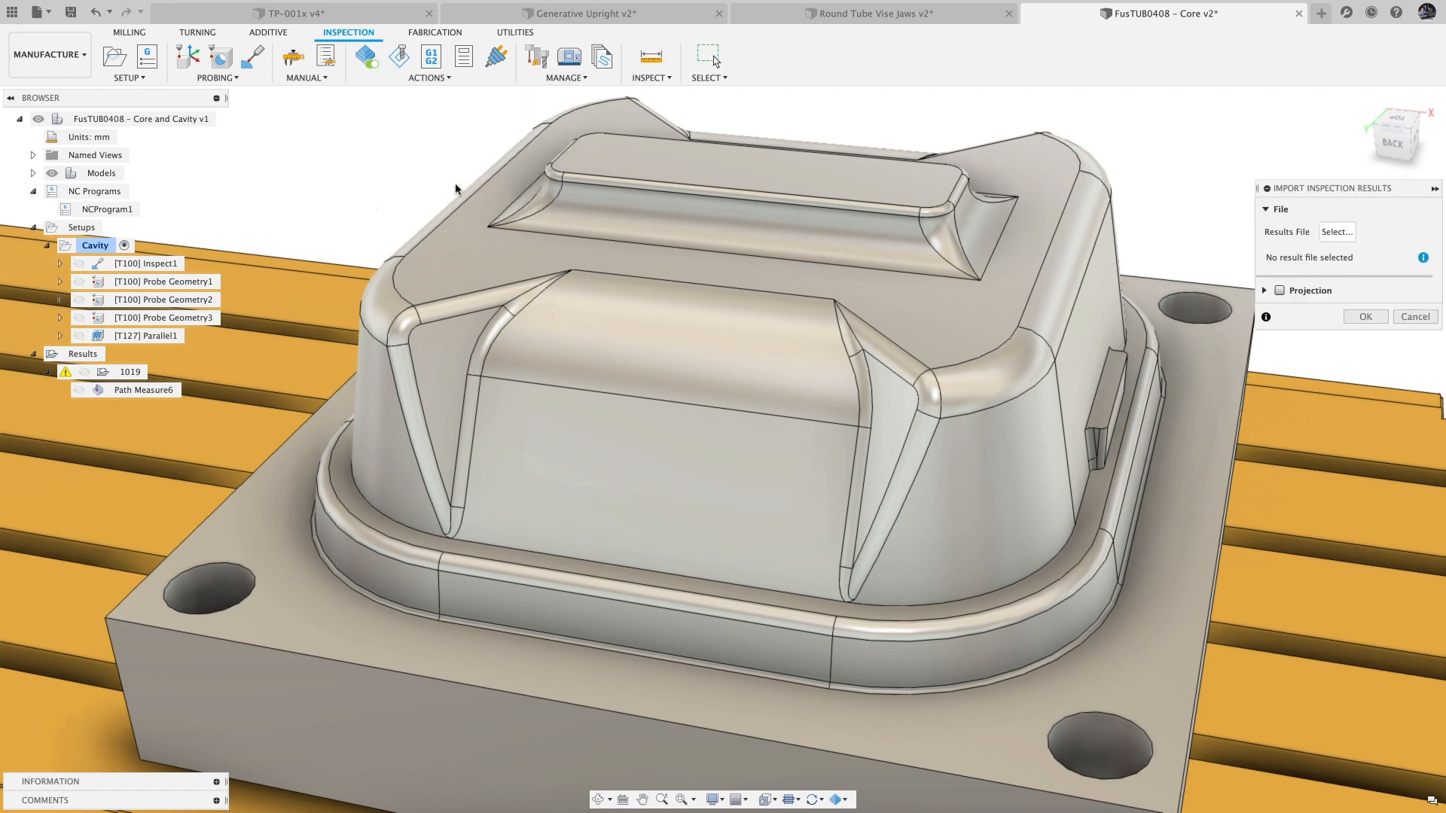
left_click(1338, 232)
left_click(591, 554)
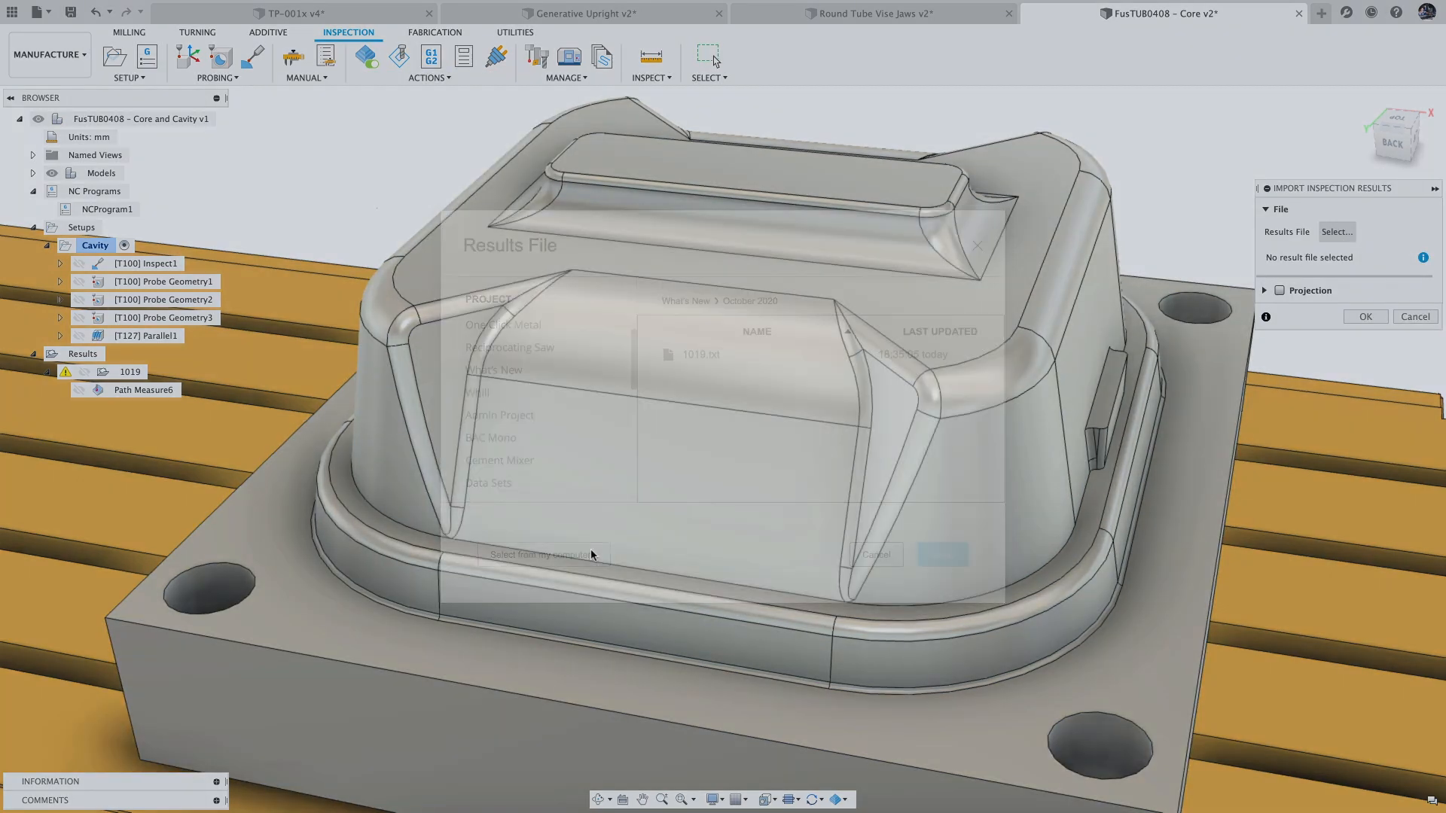
left_click(417, 228)
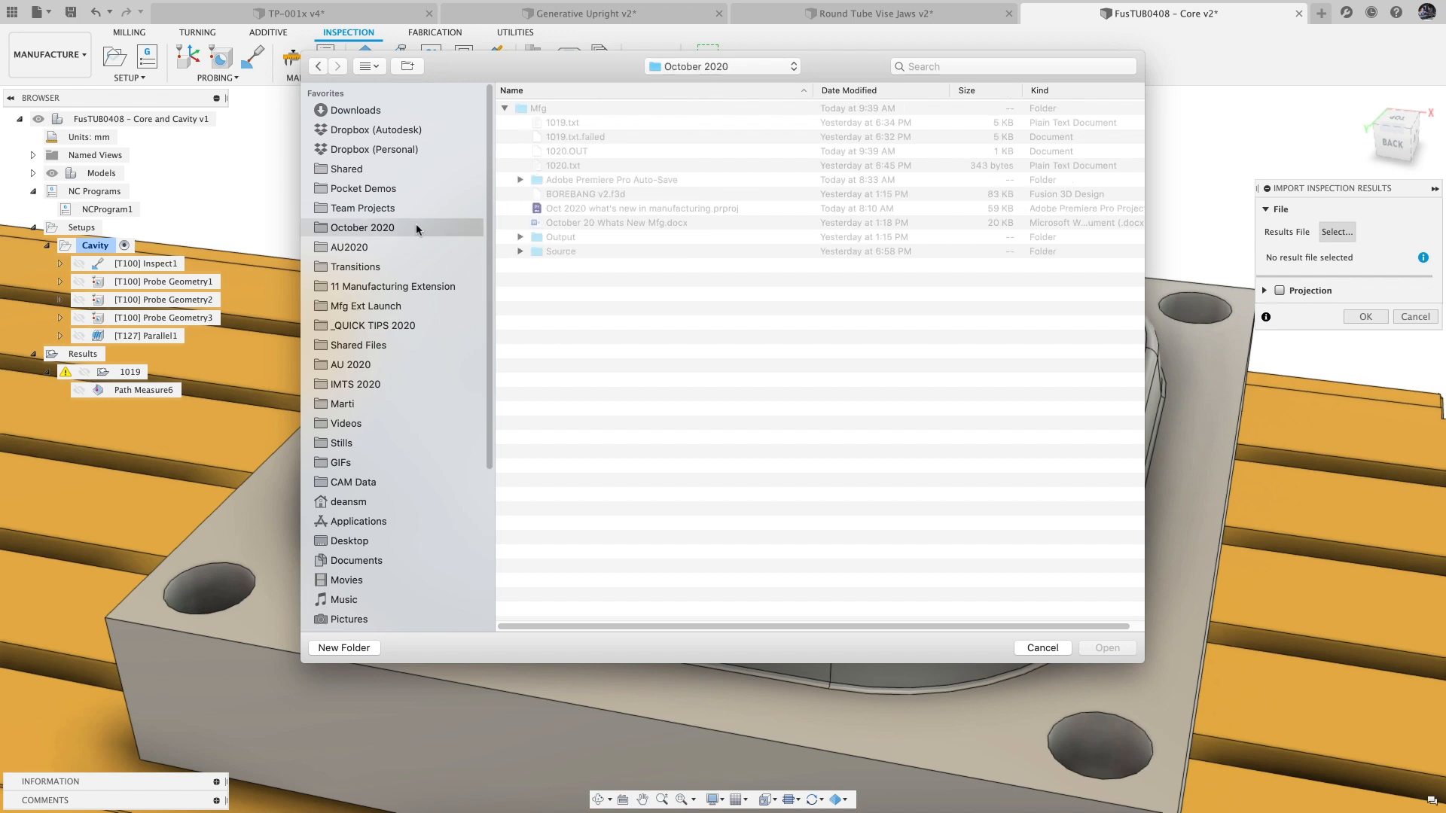
left_click(565, 150)
left_click(1104, 647)
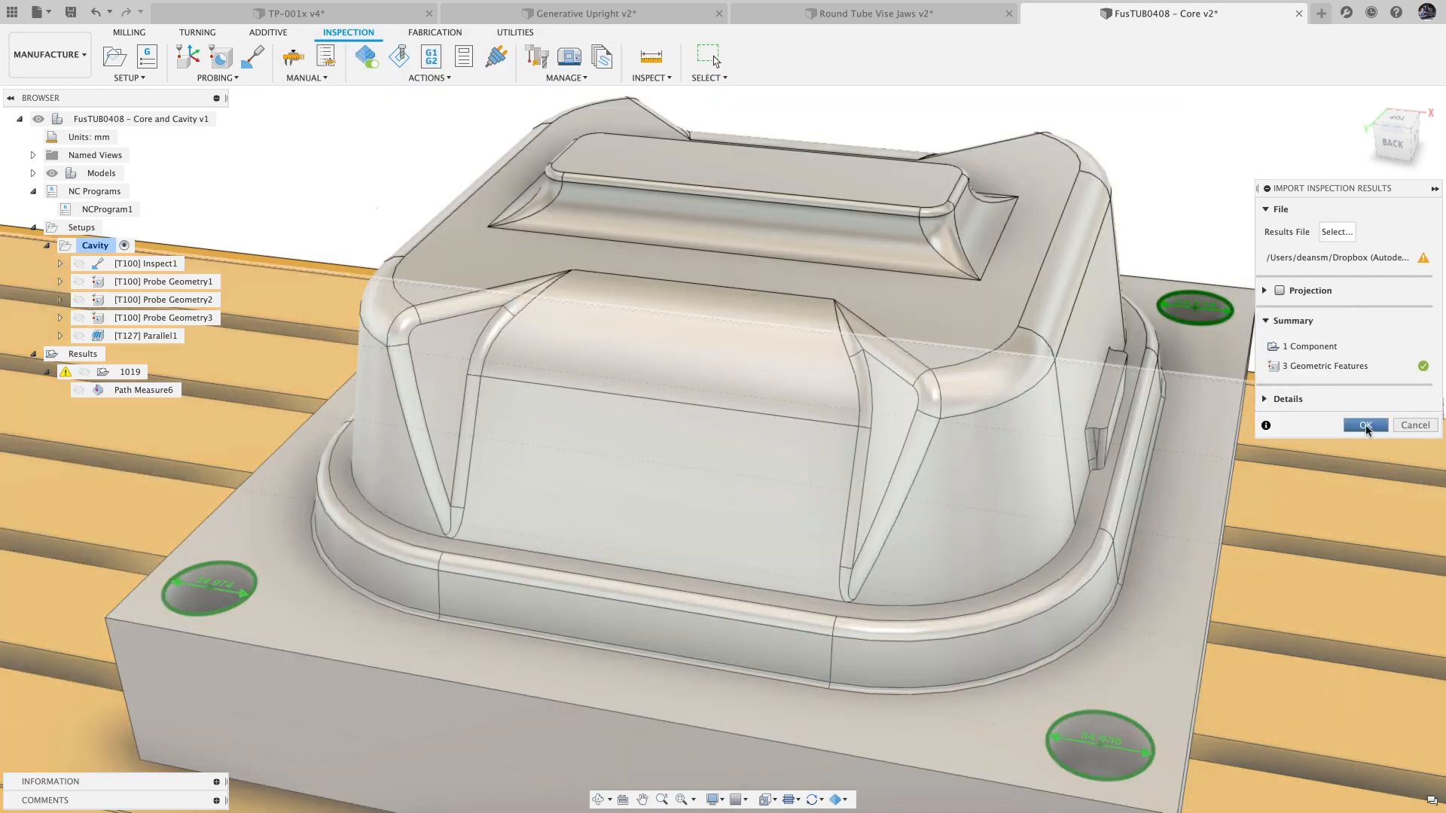
left_click(1365, 426)
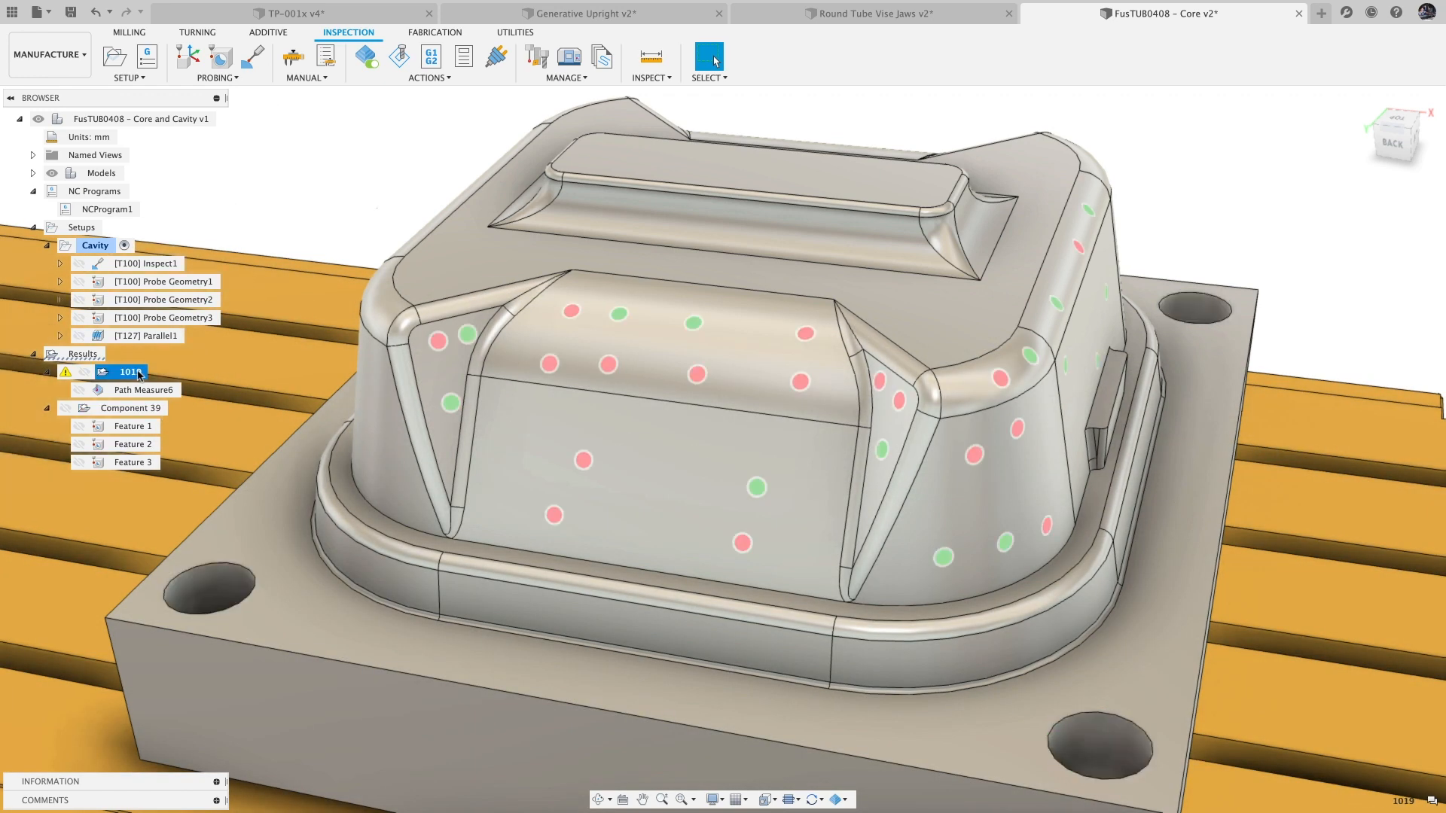
Step: Save a PDF inspection report named "FusTUB0408 – Core v2" for the 1019 and Component 39 results in What's New > October 2020, and review it
left_click(139, 374)
right_click(140, 409)
left_click(198, 454)
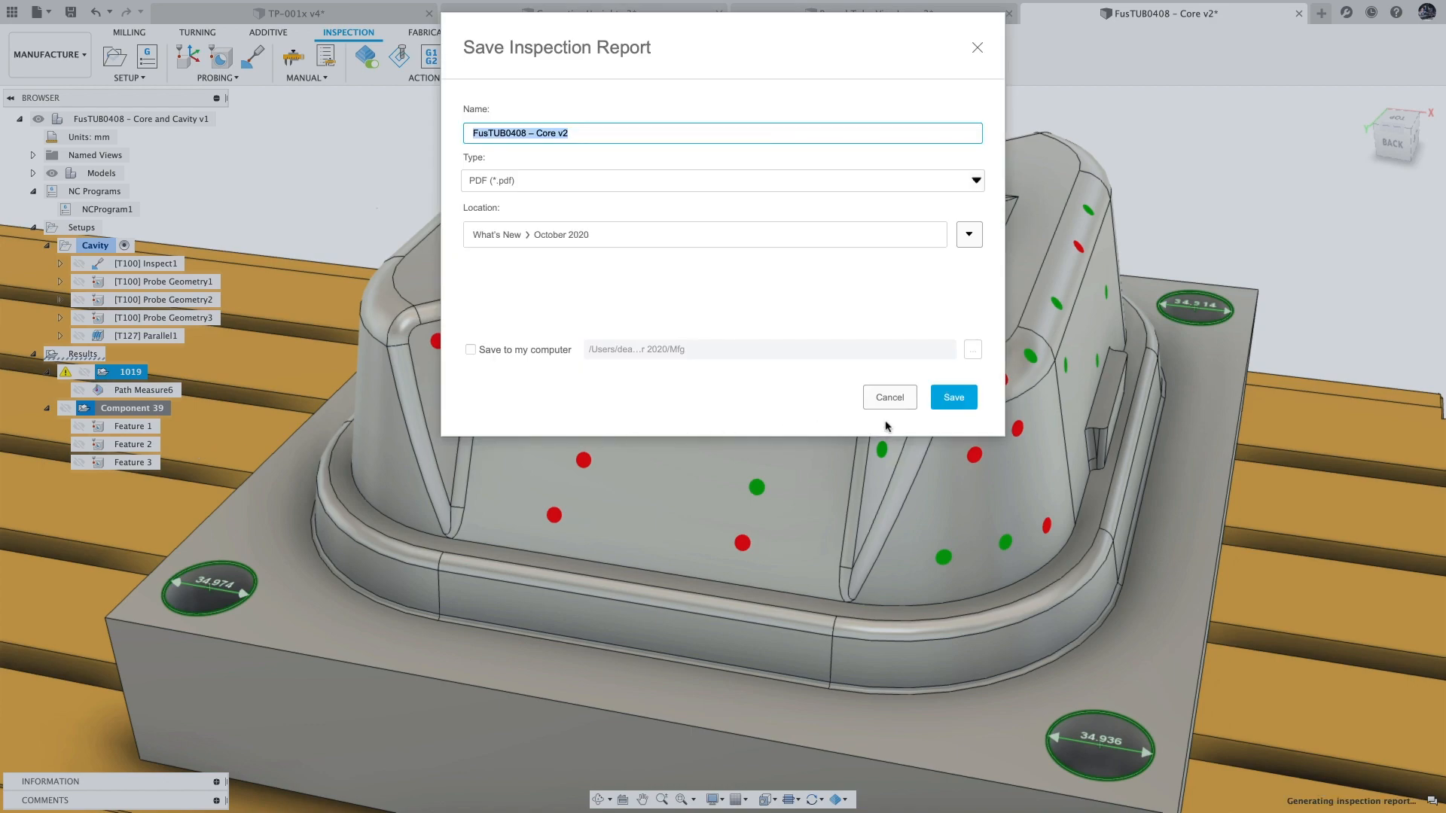
left_click(955, 404)
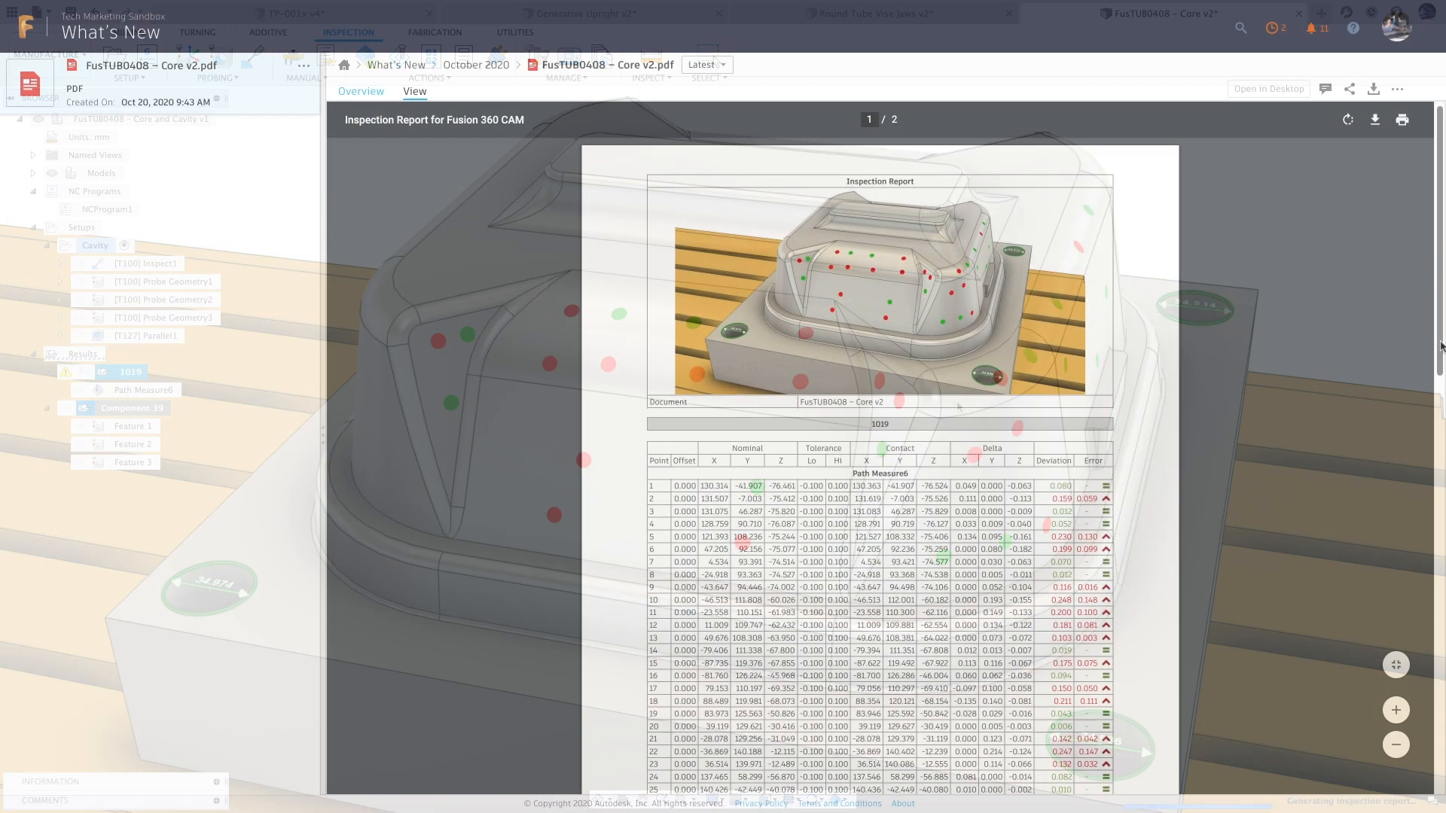
scroll(1428, 527, "down", 15)
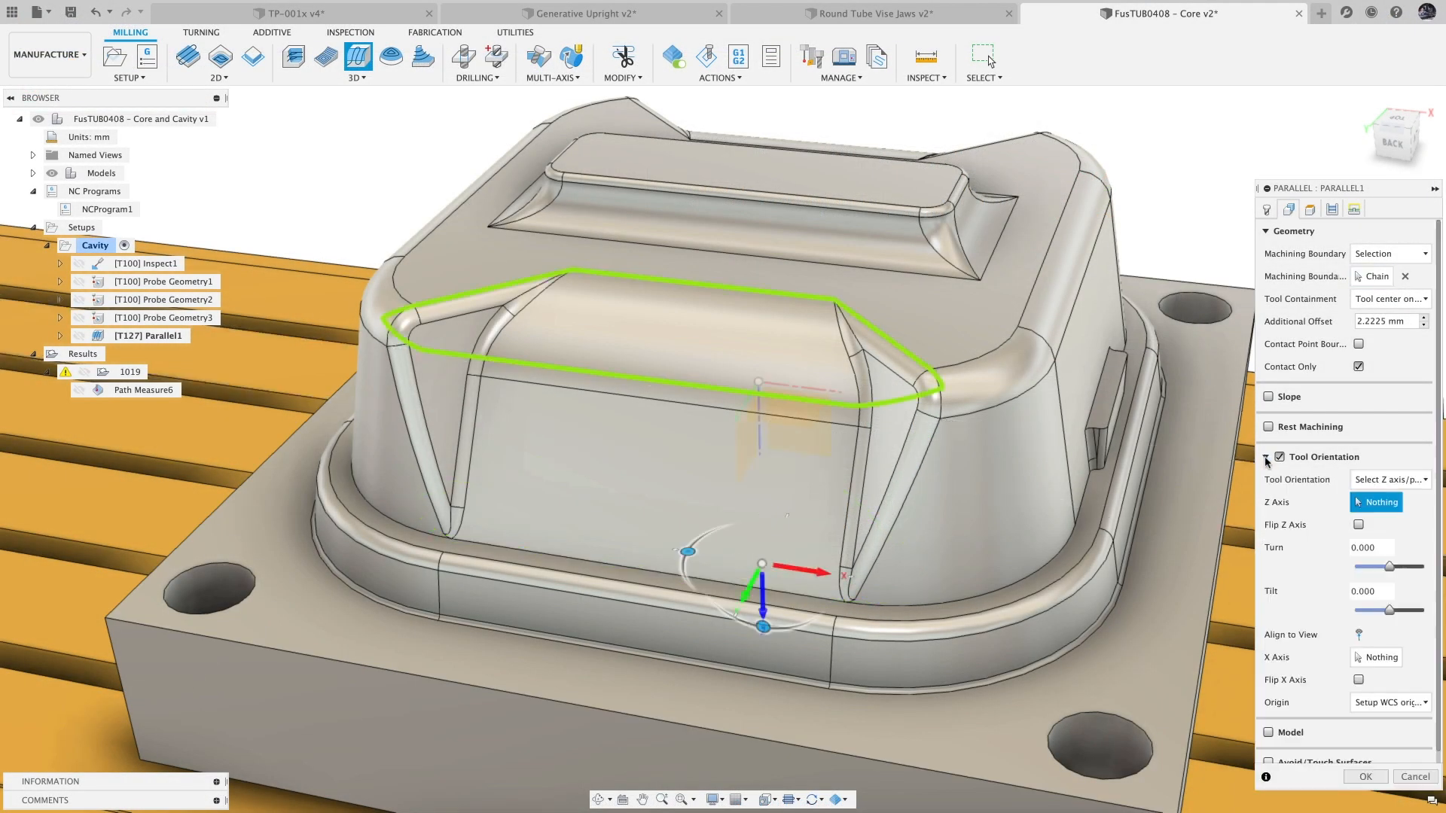
Step: Orient Parallel1's tool by Z axis/plane & X axis, using the sloped back face as Z axis, with turn about -17.9 and tilt about -27.5
left_click(1267, 459)
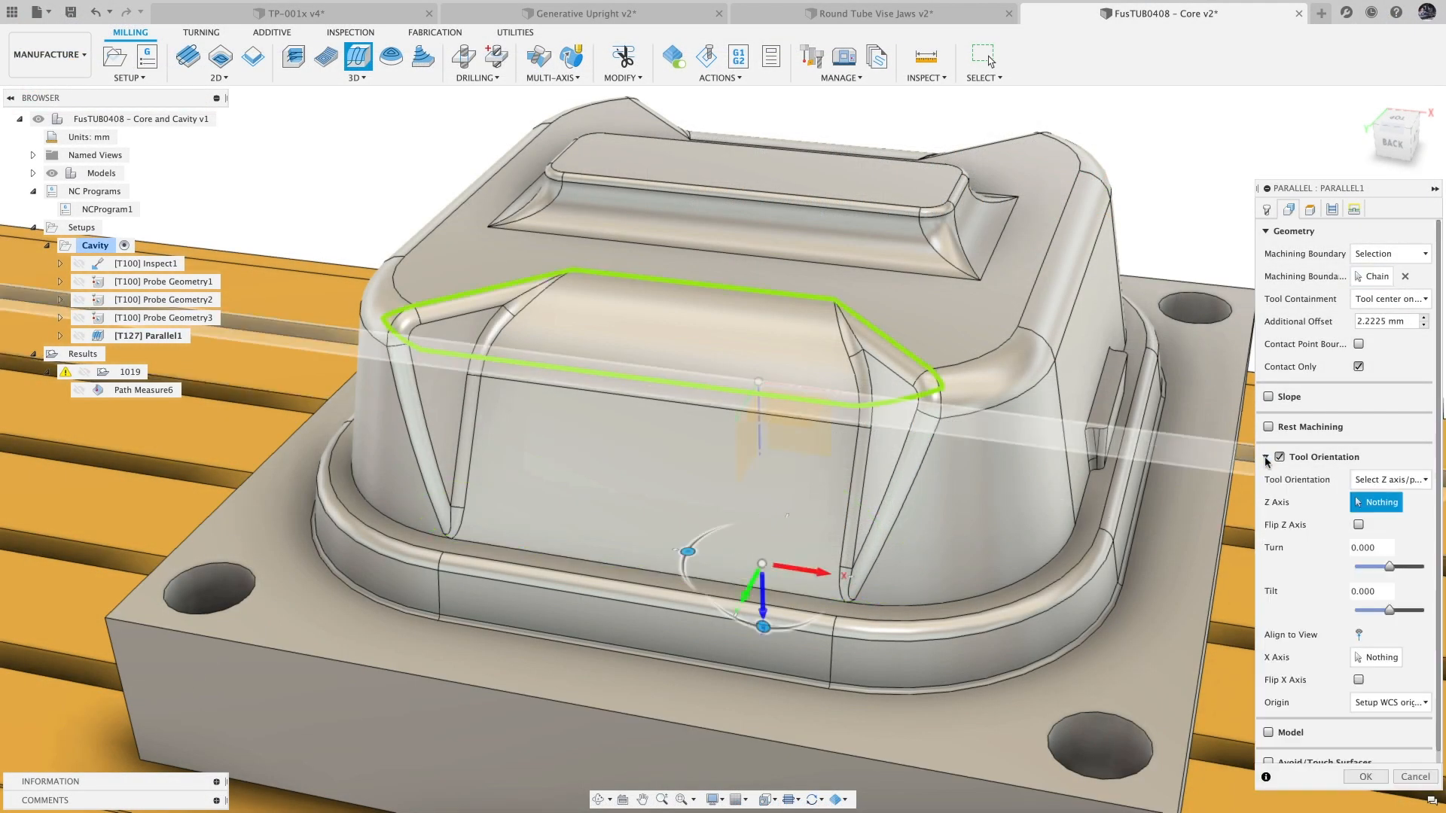
left_click(1391, 480)
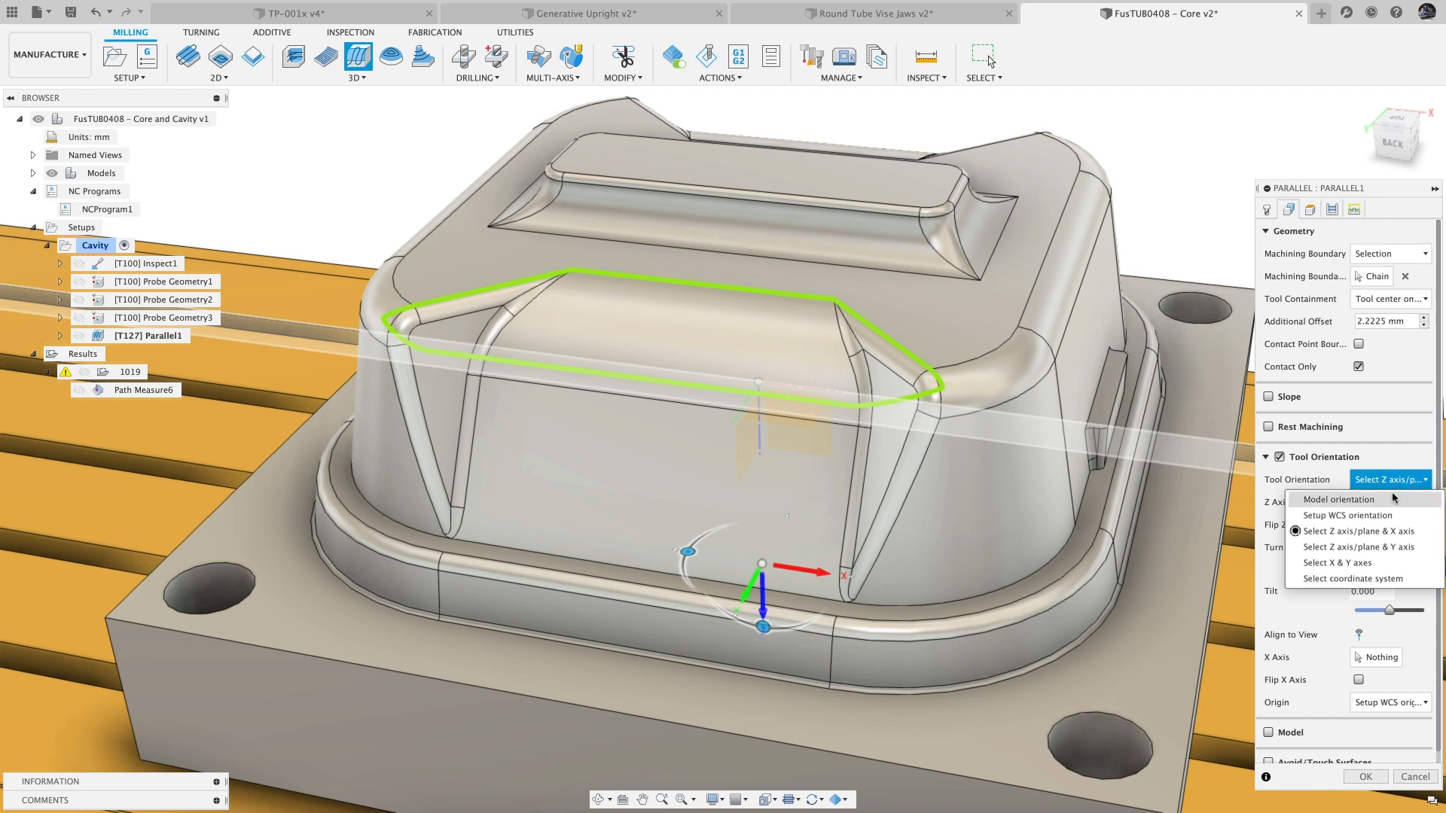
left_click(1359, 531)
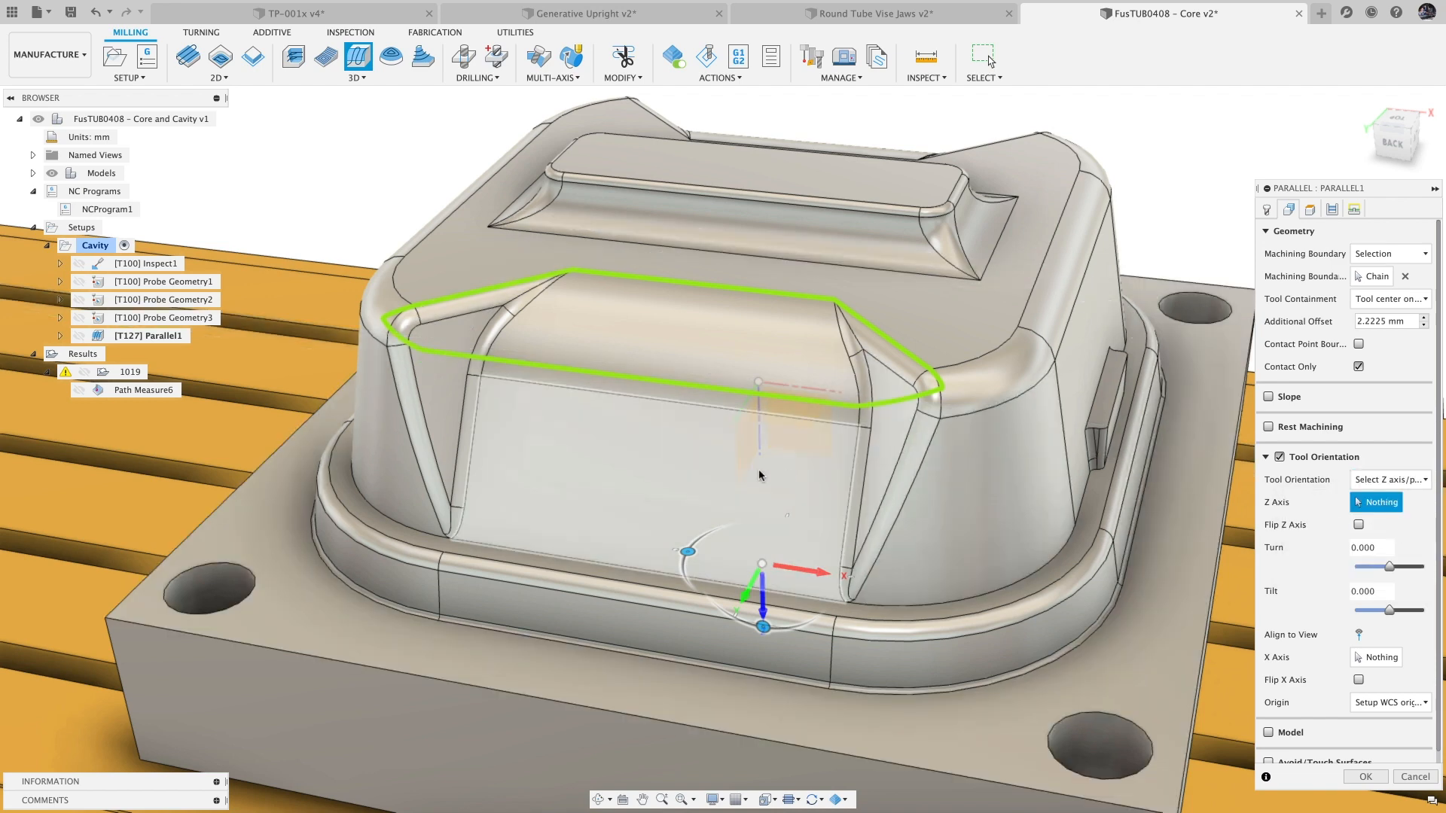
left_click(744, 471)
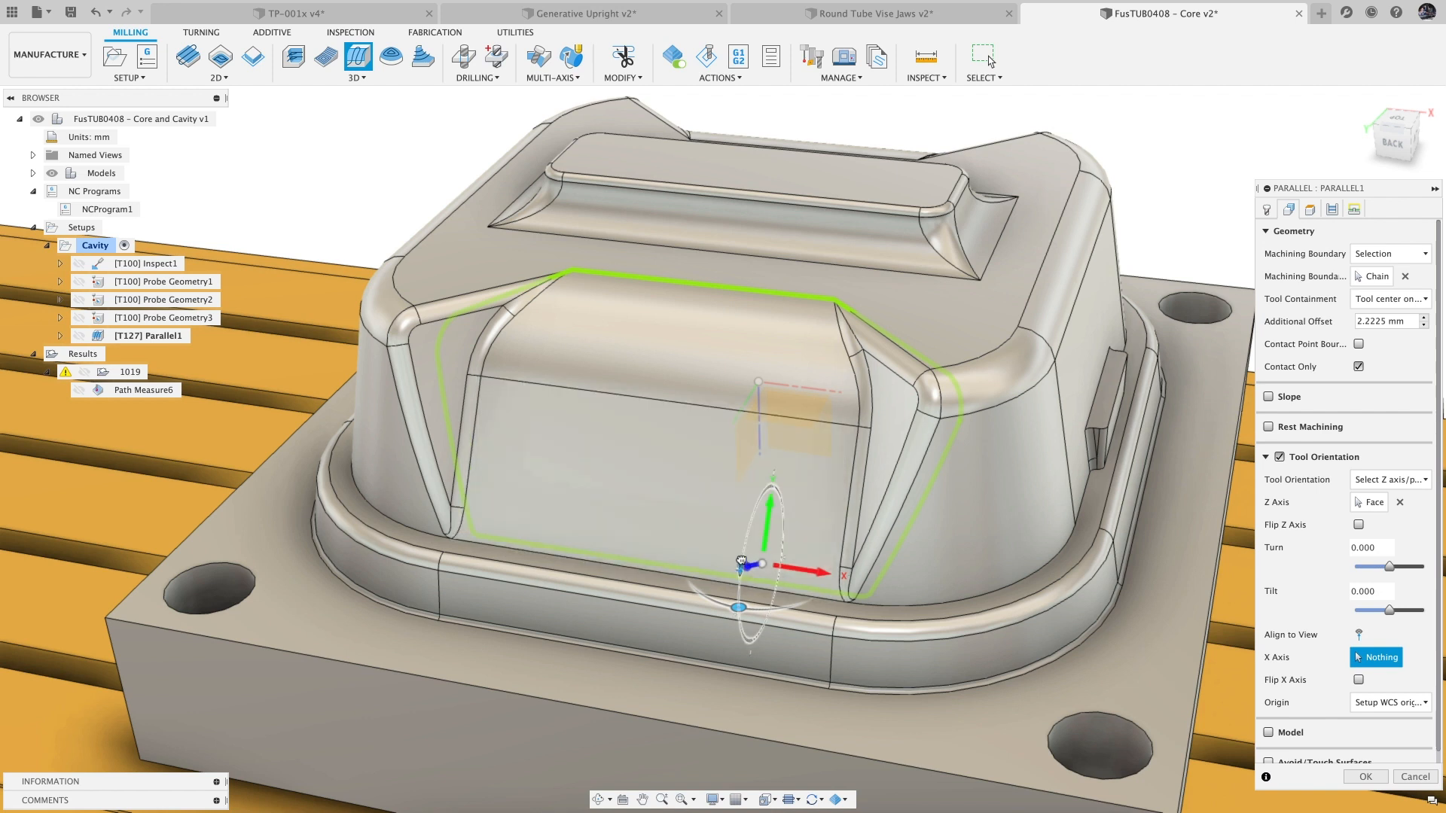
left_click_drag(741, 561, 714, 605)
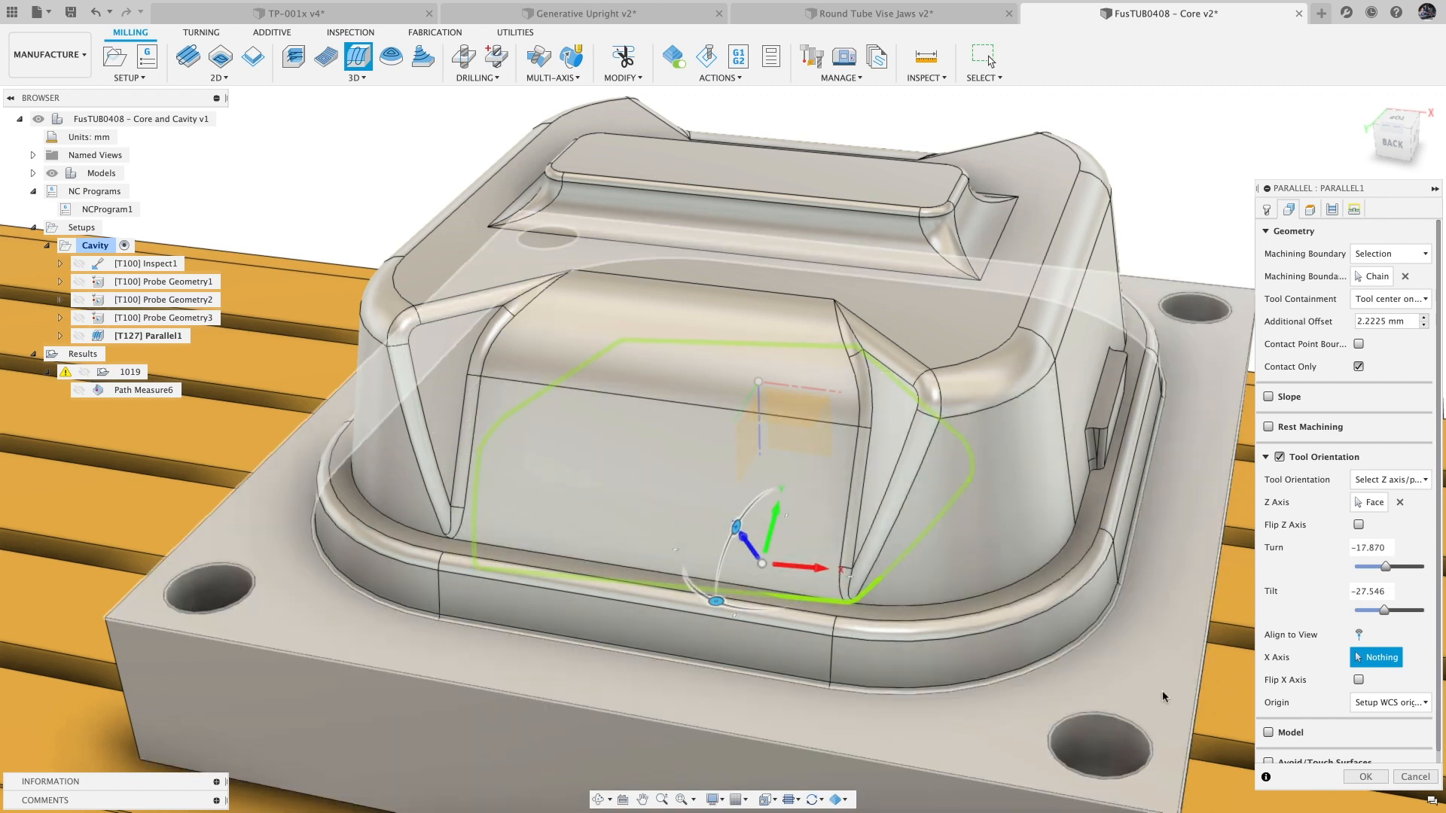
Step: Reduce the stepover of the Parallel1 passes and review the tilted tool's motion in the toolpath simulation
left_click(1332, 211)
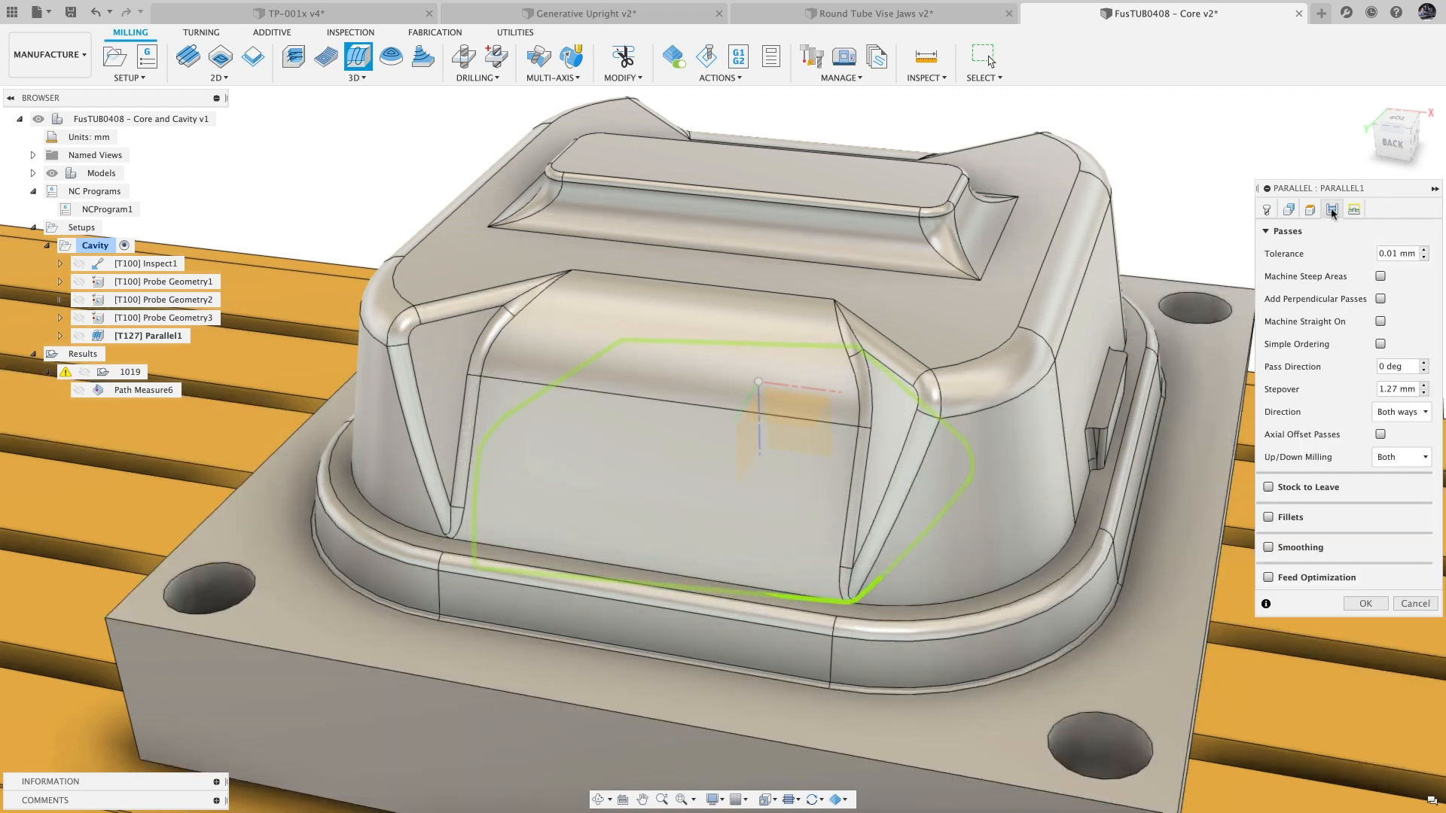
left_click_drag(1399, 390, 1361, 390)
type("0")
left_click(1365, 604)
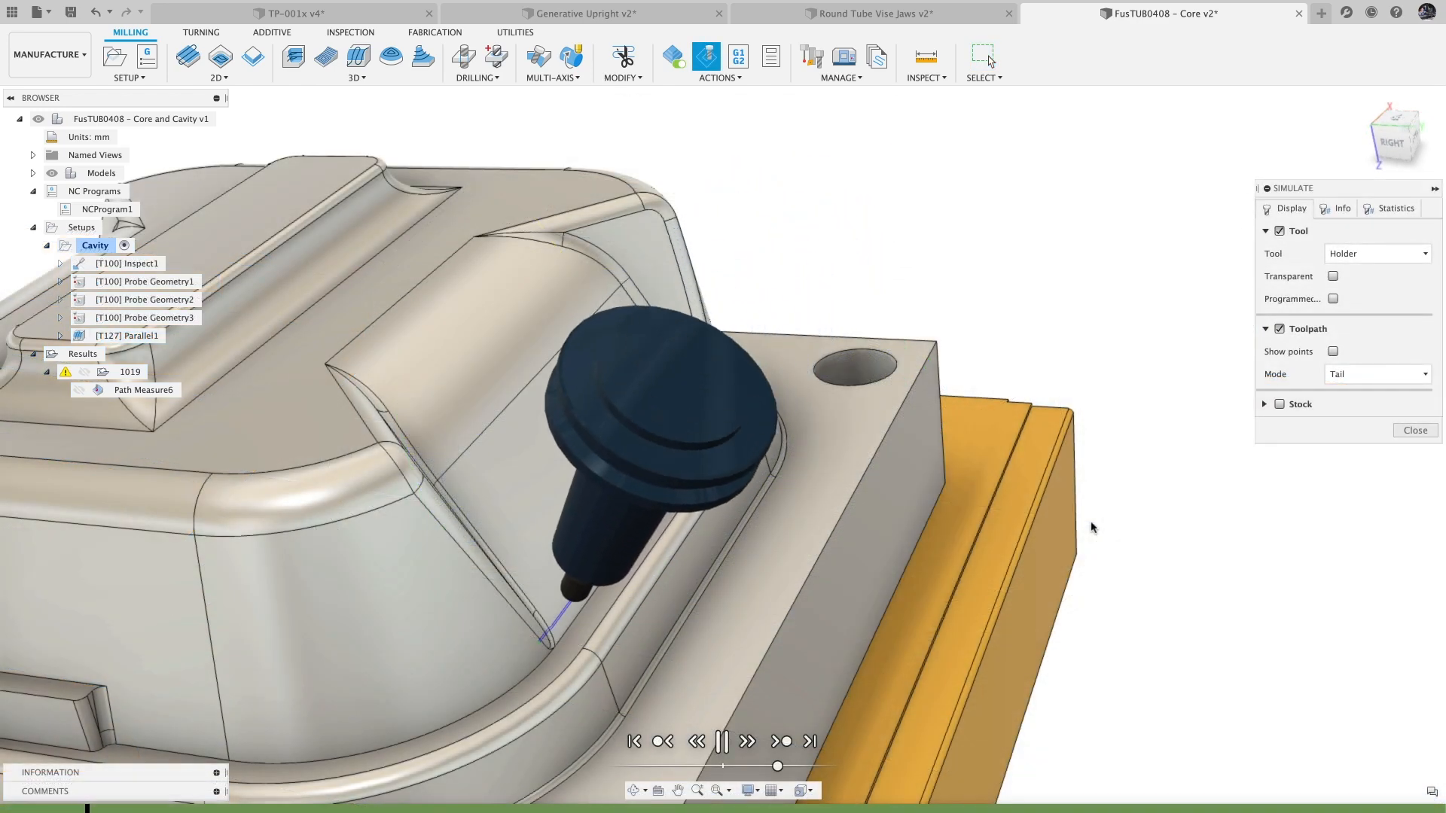
middle_click_drag(1091, 521, 951, 532, "shift")
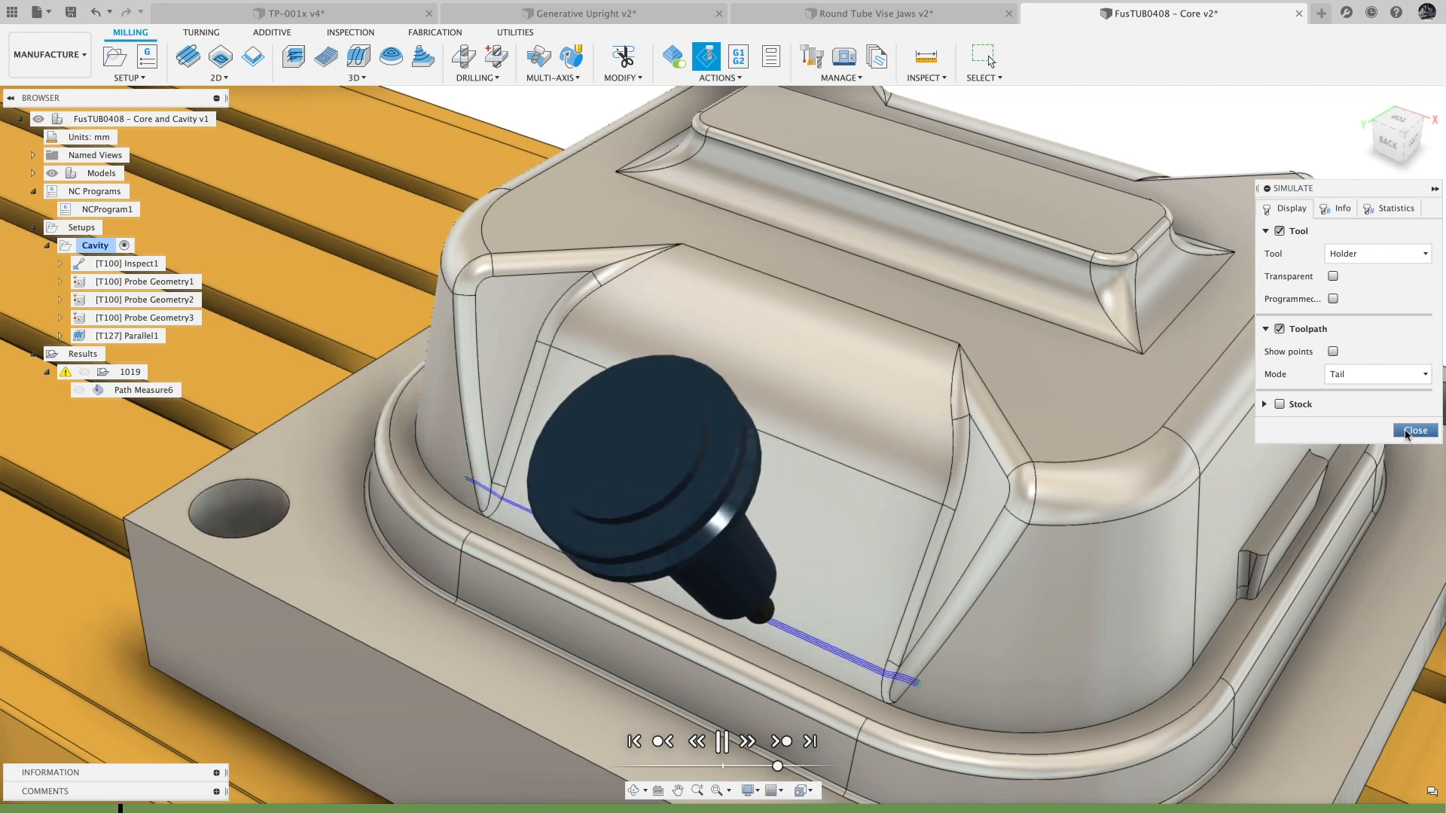
left_click(1406, 433)
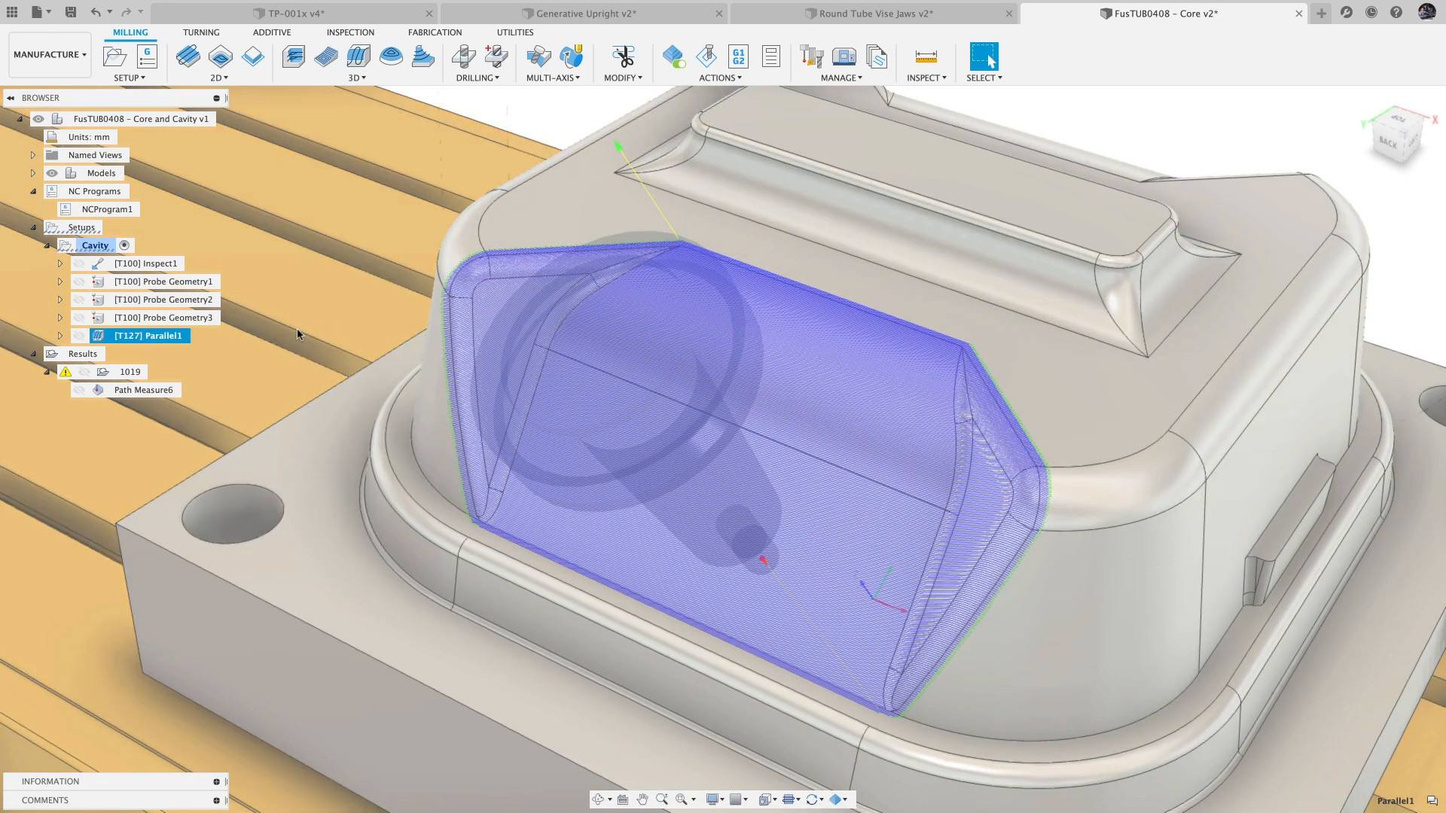
Step: Edit the Parallel1 operation so that its tool orientation is aligned to the current view of the sloped back face
right_click(158, 336)
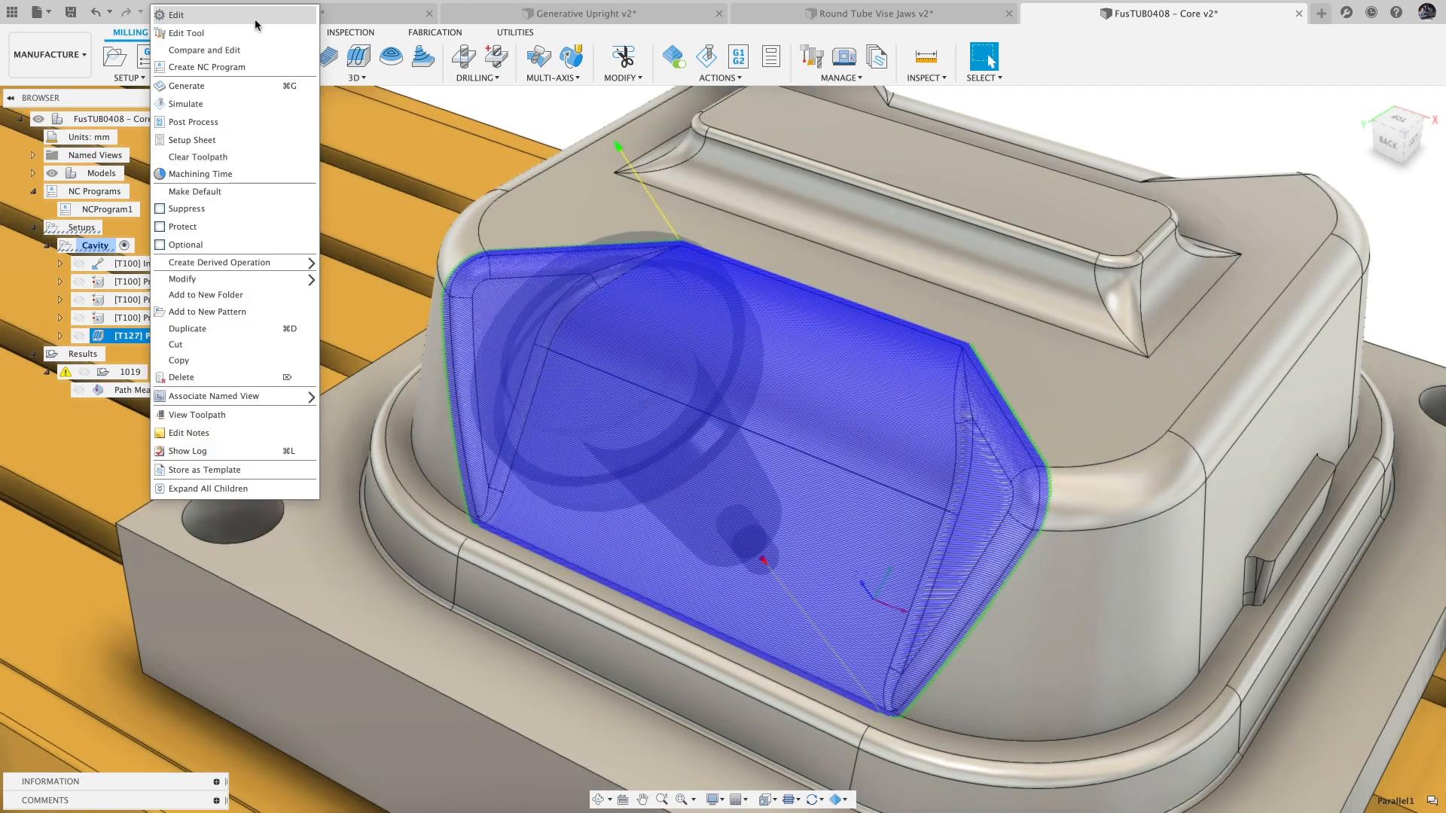
left_click(256, 20)
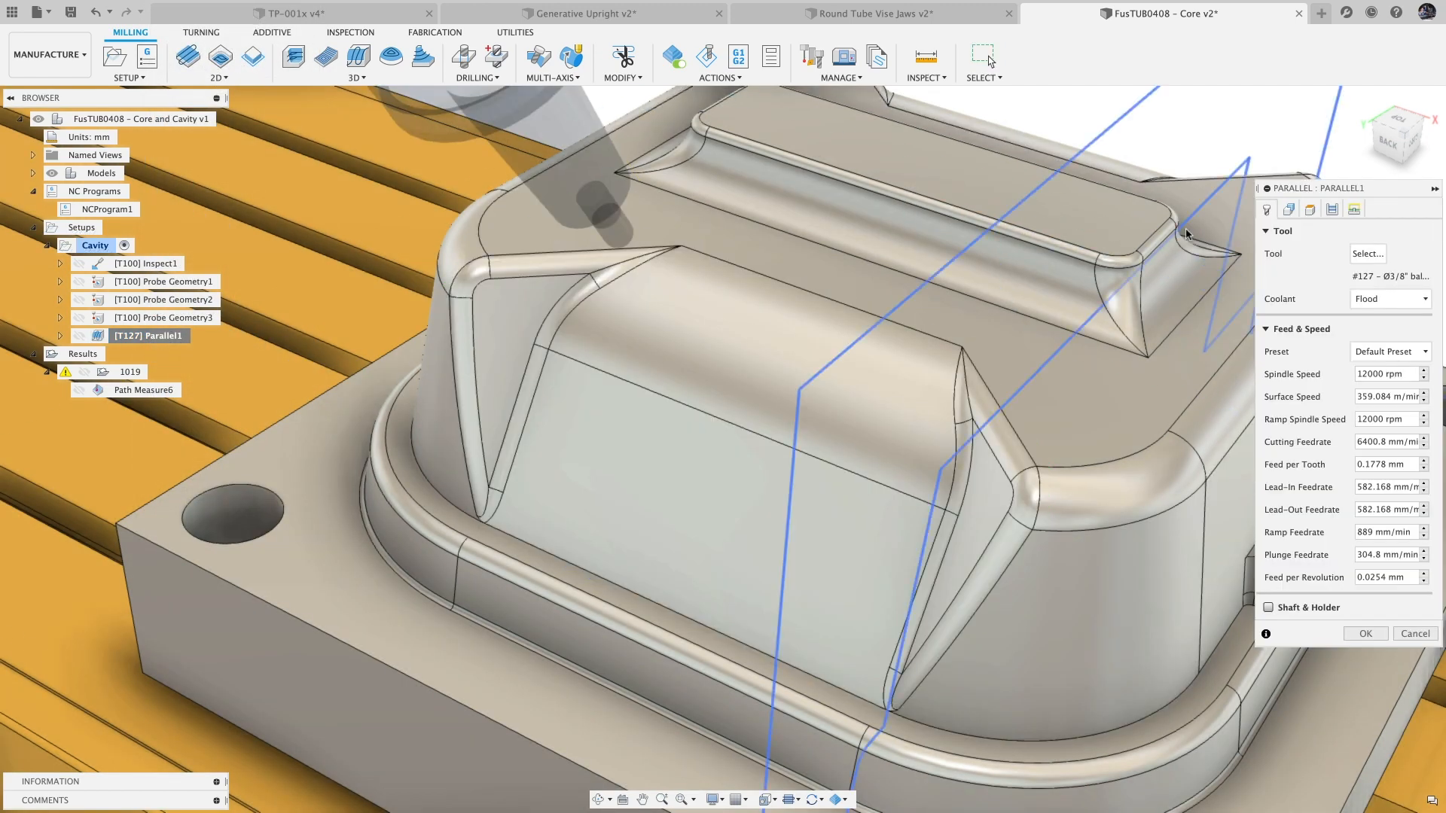
left_click(1286, 210)
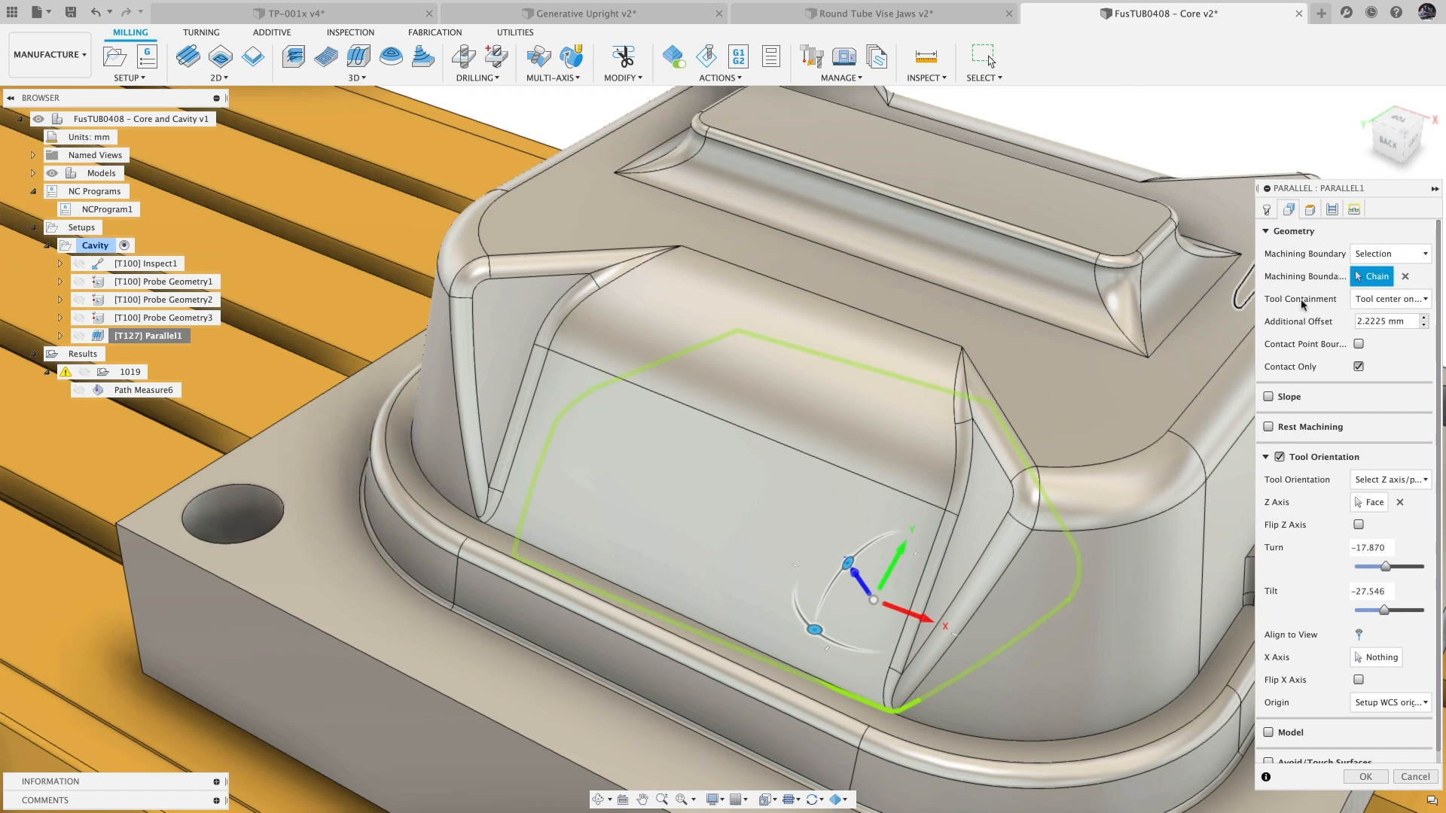
left_click(1358, 636)
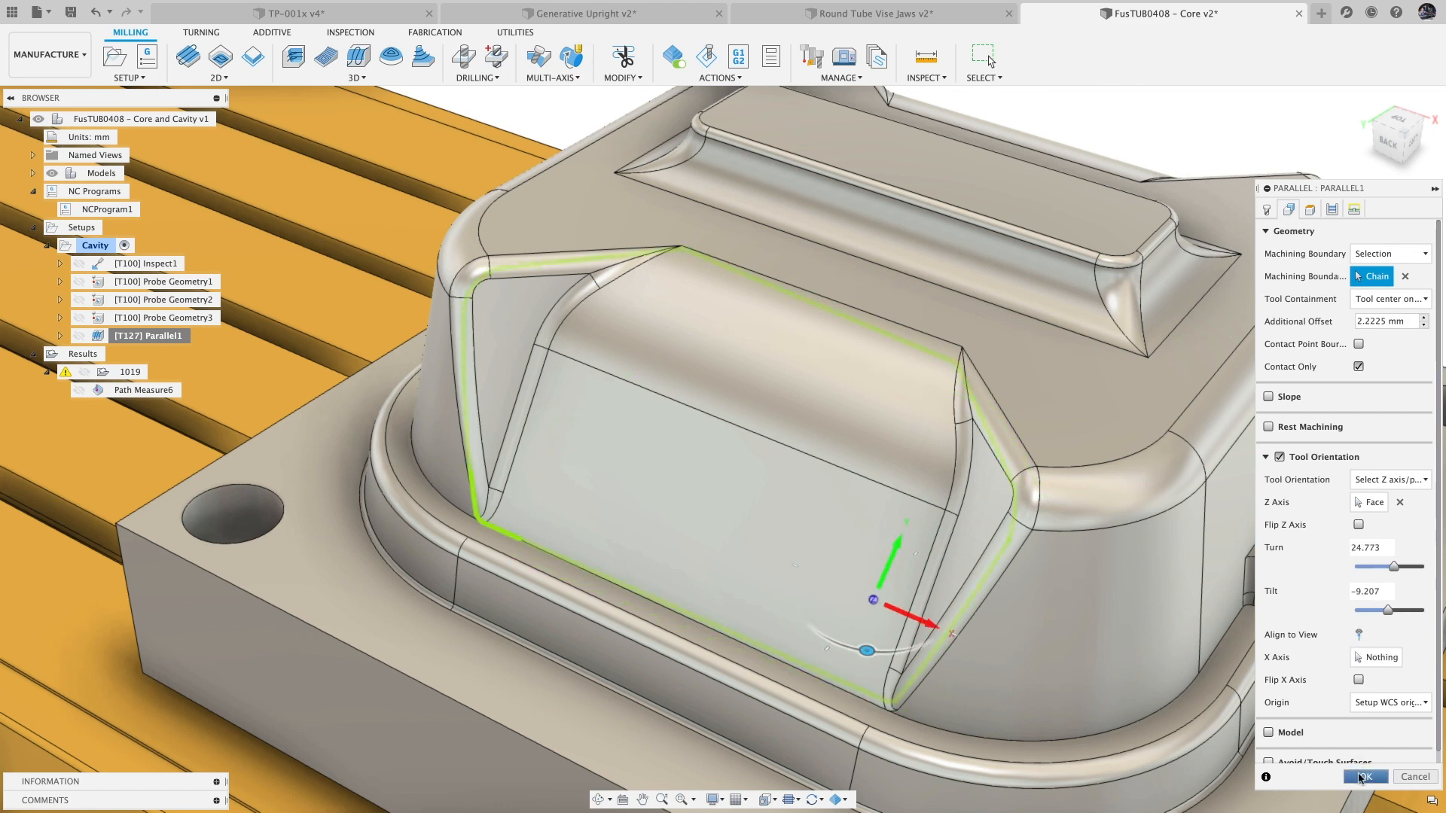
left_click(1364, 777)
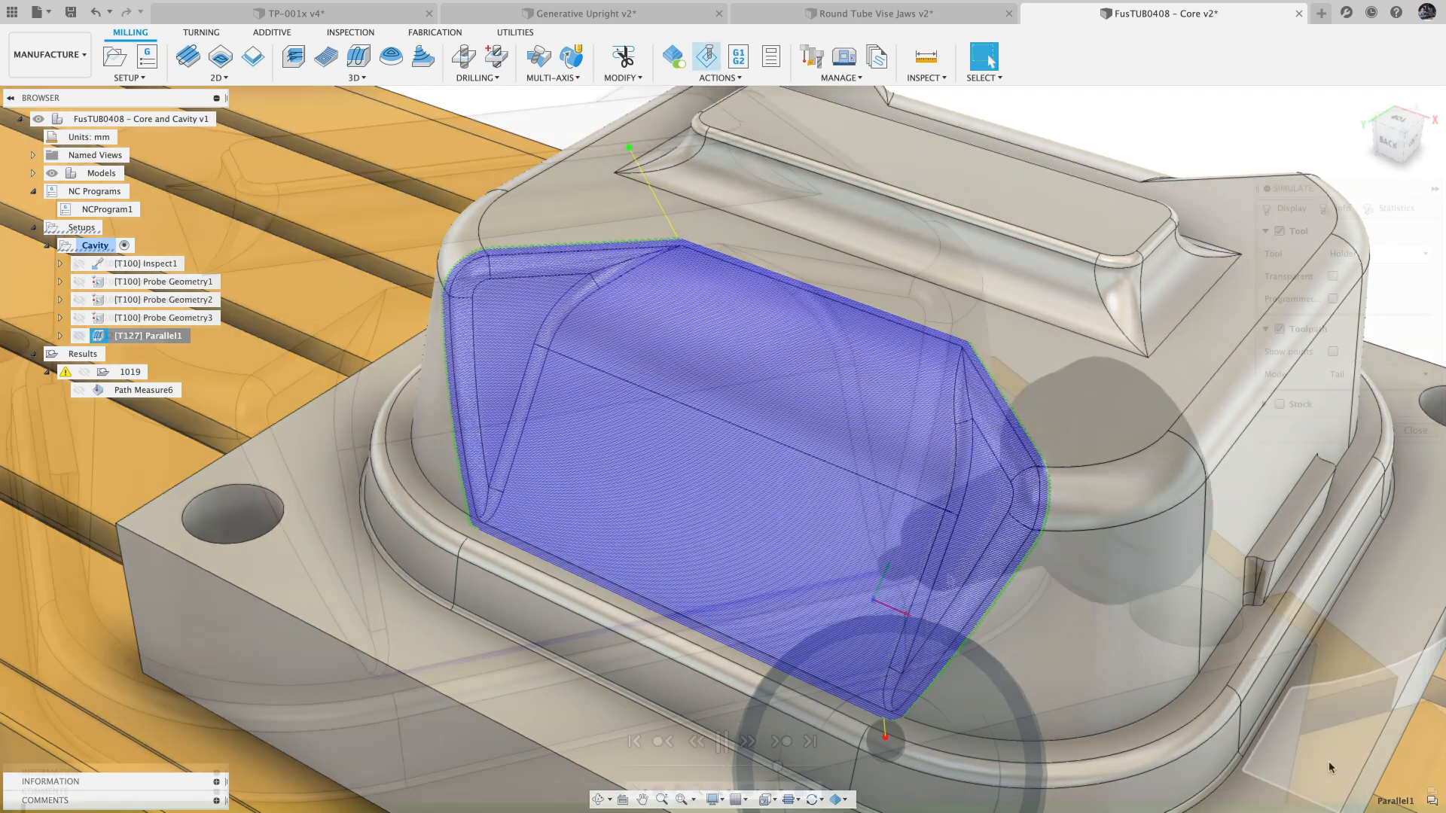